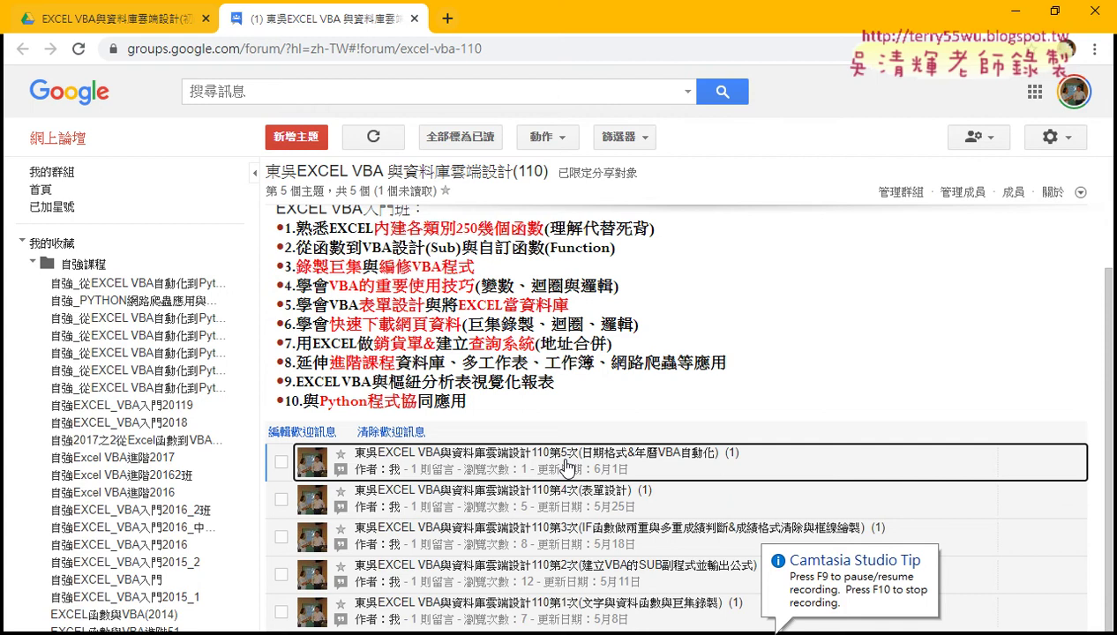
- Open the 110第5次 post and highlight 日期, DATEDIF and the seventh lesson's topic in the lesson list
{"action": "left_click", "coordinate": [565, 465]}
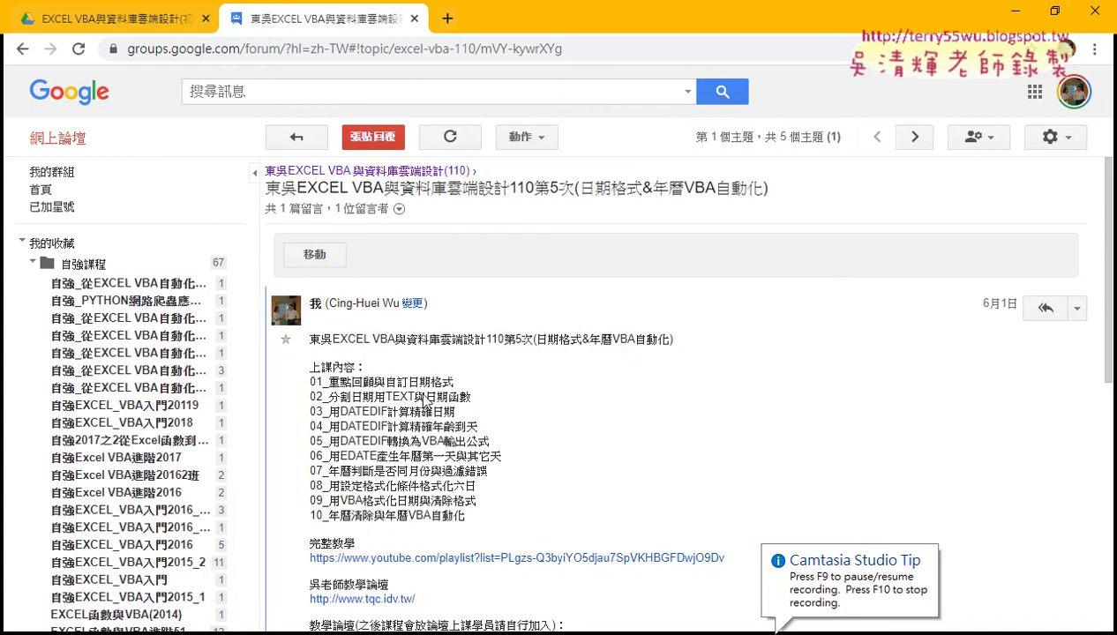
{"action": "left_click_drag", "start_coordinate": [408, 382], "coordinate": [429, 382]}
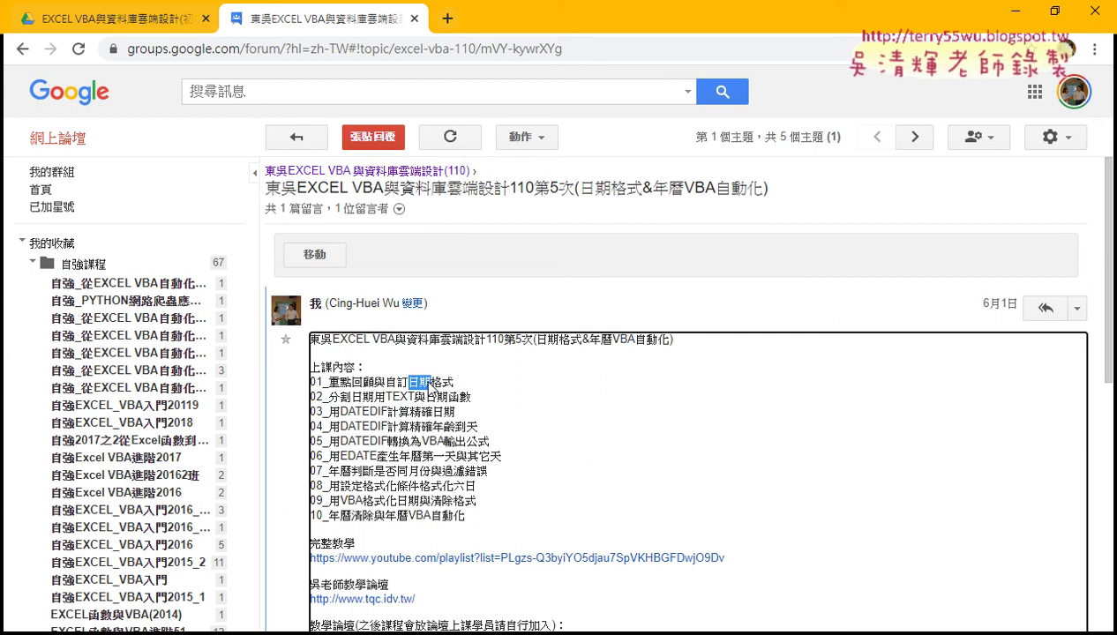
{"action": "left_click_drag", "start_coordinate": [340, 412], "coordinate": [389, 415]}
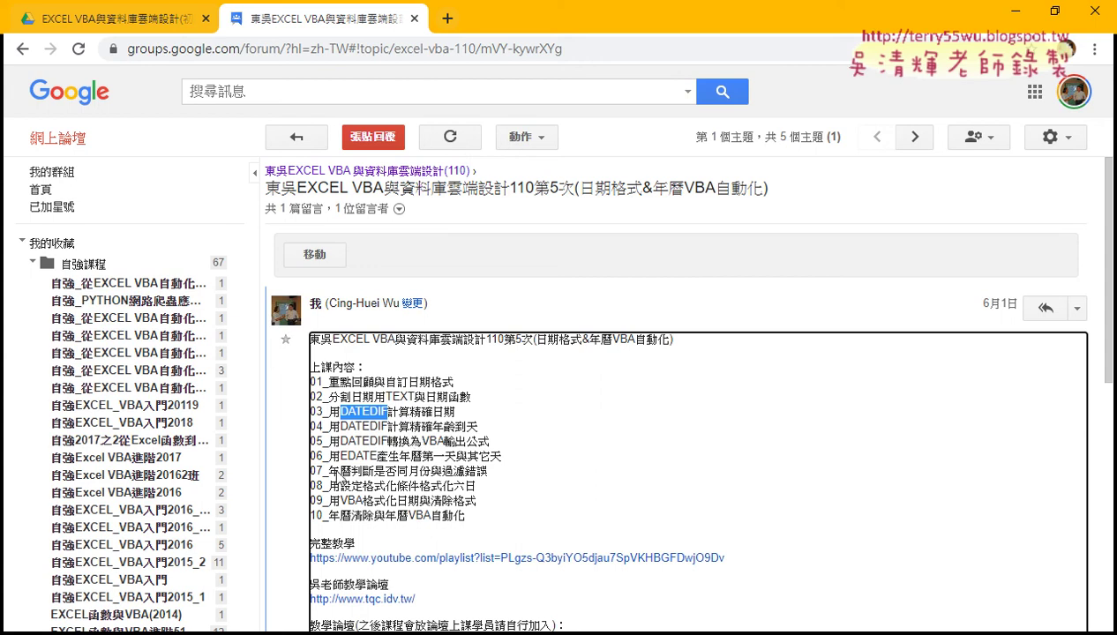
{"action": "left_click_drag", "start_coordinate": [328, 471], "coordinate": [371, 474]}
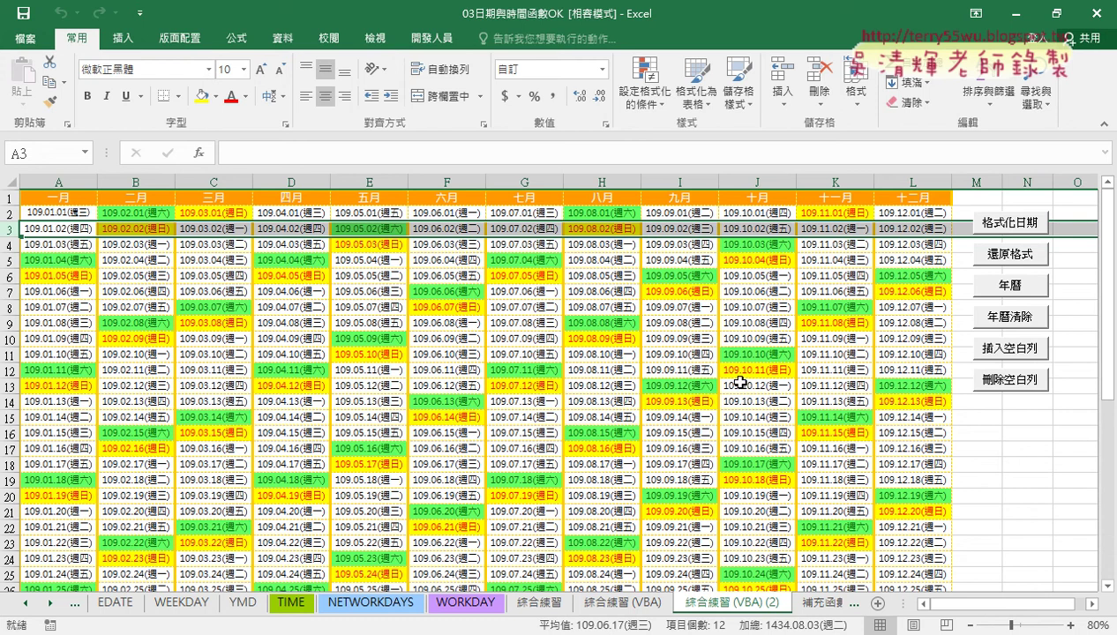
{"action": "left_click", "coordinate": [127, 213]}
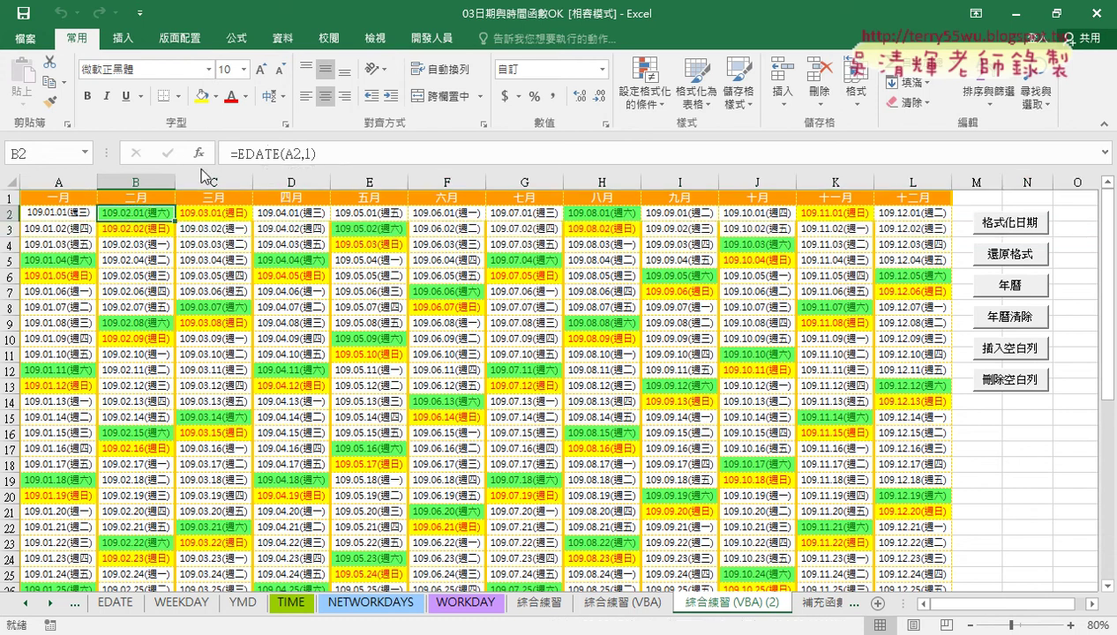
{"action": "left_click", "coordinate": [308, 153]}
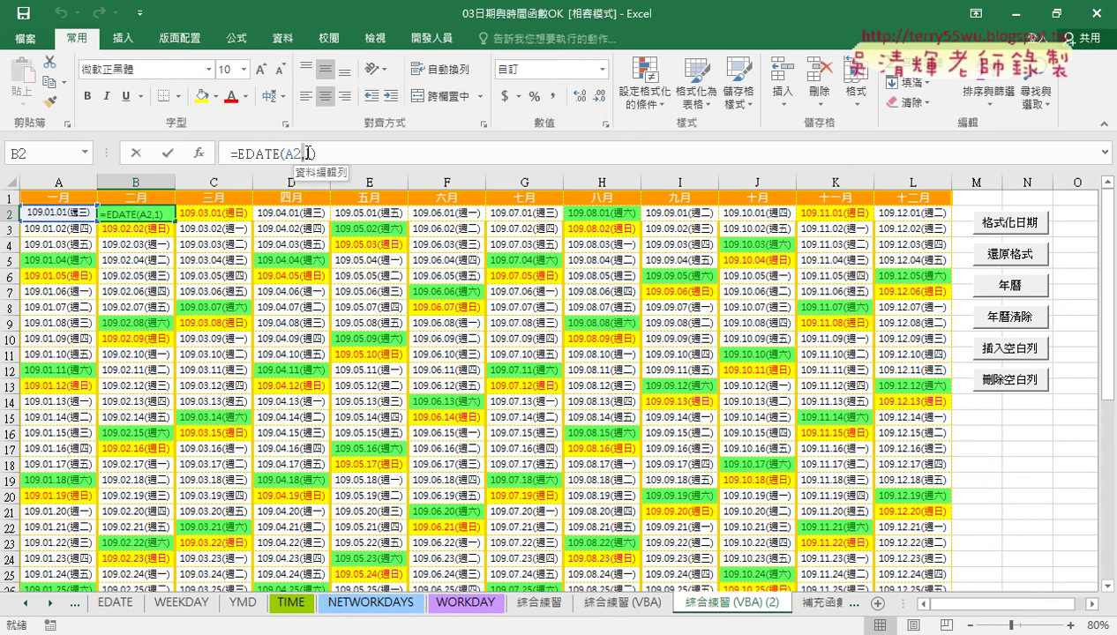
{"action": "left_click", "coordinate": [199, 153]}
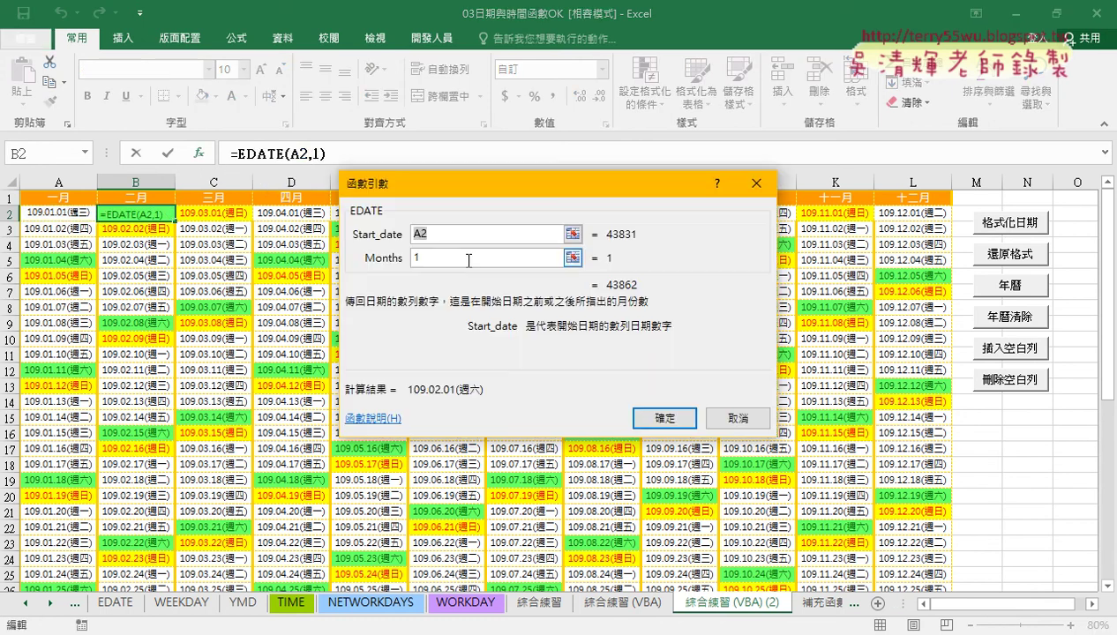
{"action": "left_click", "coordinate": [736, 418]}
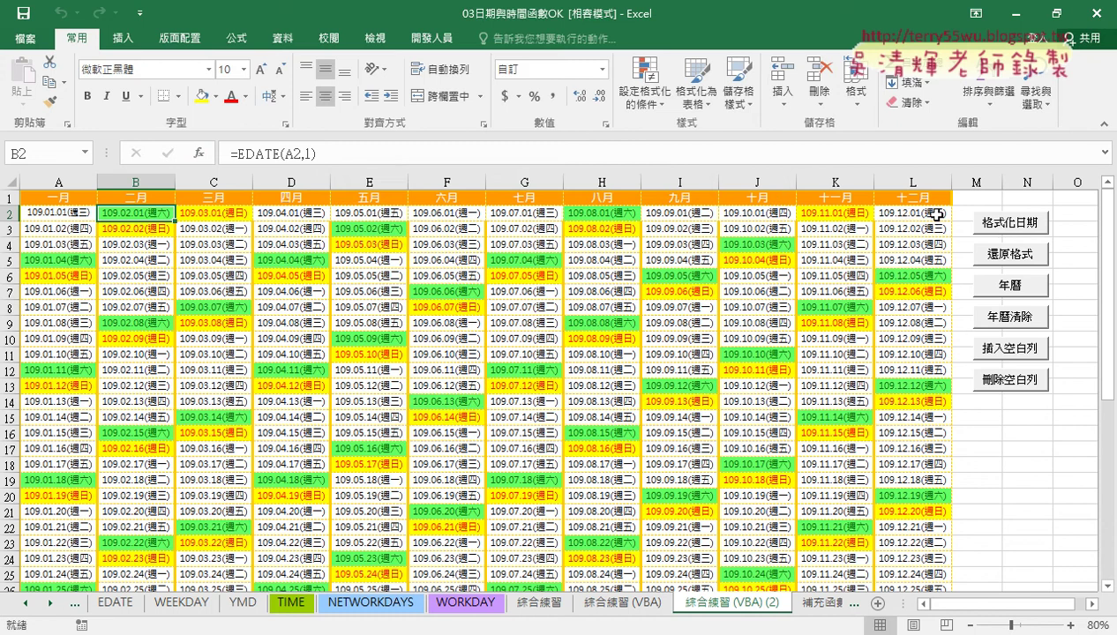
{"action": "left_click", "coordinate": [63, 229]}
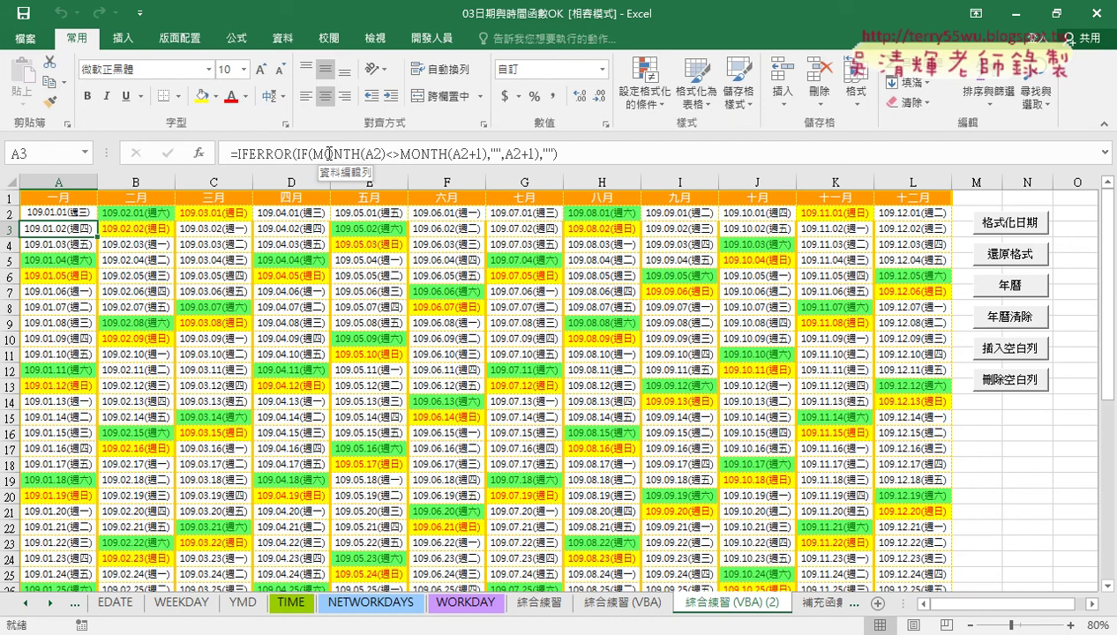
{"action": "left_click_drag", "start_coordinate": [312, 154], "coordinate": [386, 154]}
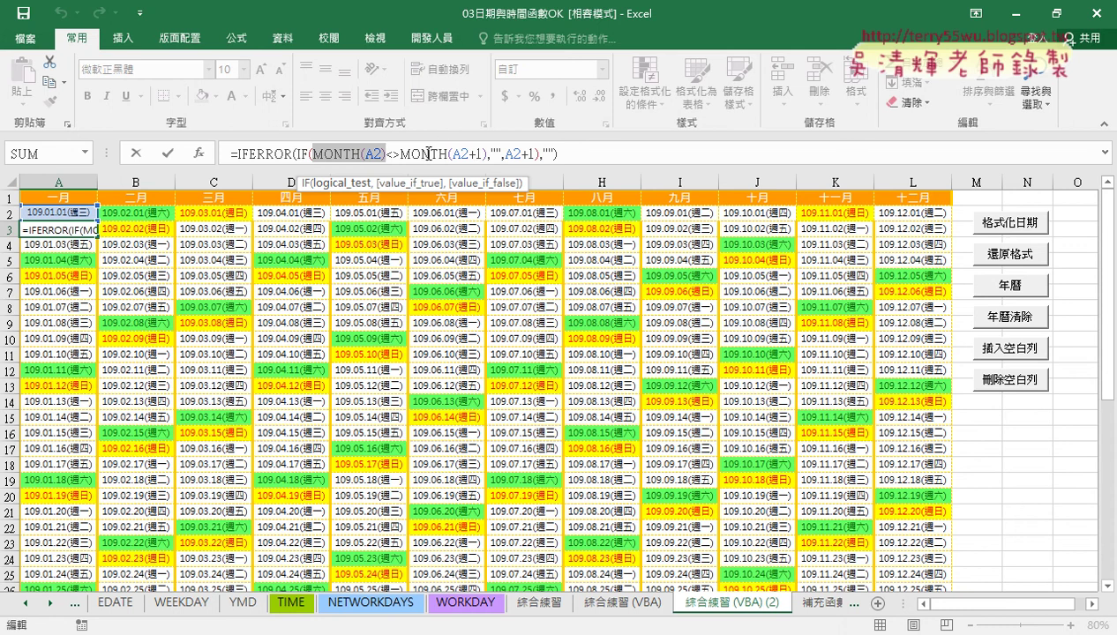
{"action": "left_click", "coordinate": [396, 154]}
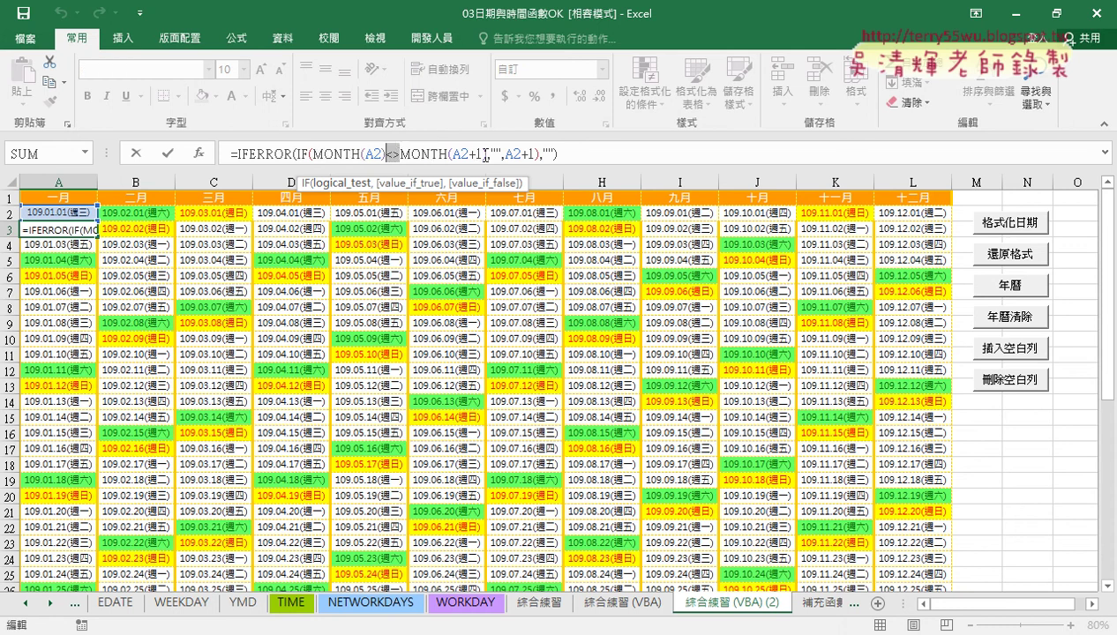
{"action": "left_click_drag", "start_coordinate": [490, 153], "coordinate": [502, 153]}
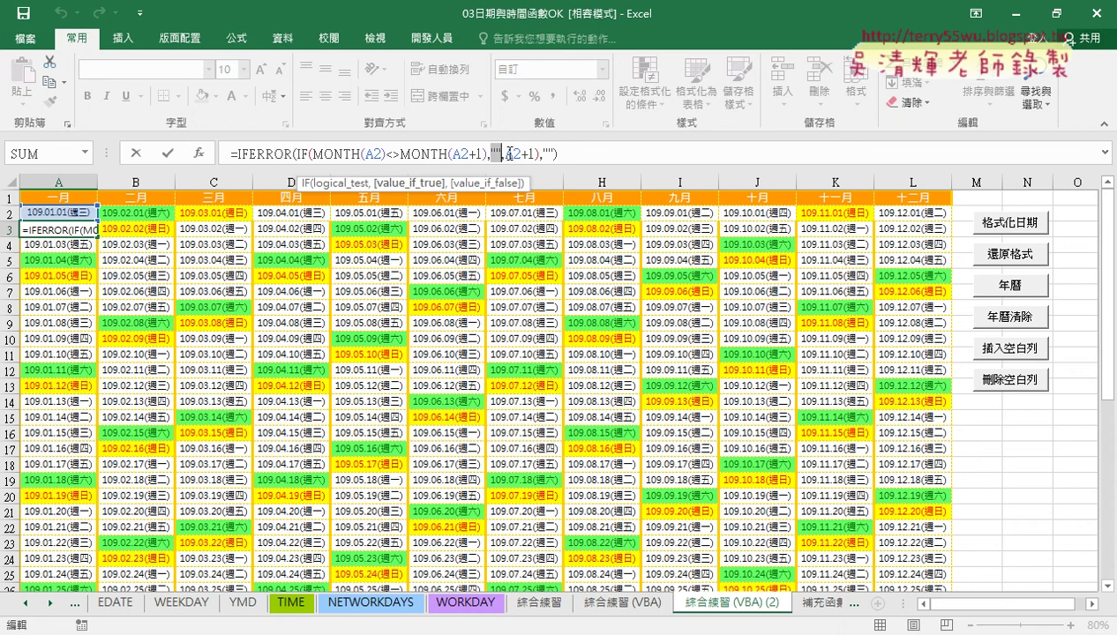
{"action": "left_click_drag", "start_coordinate": [506, 153], "coordinate": [537, 153]}
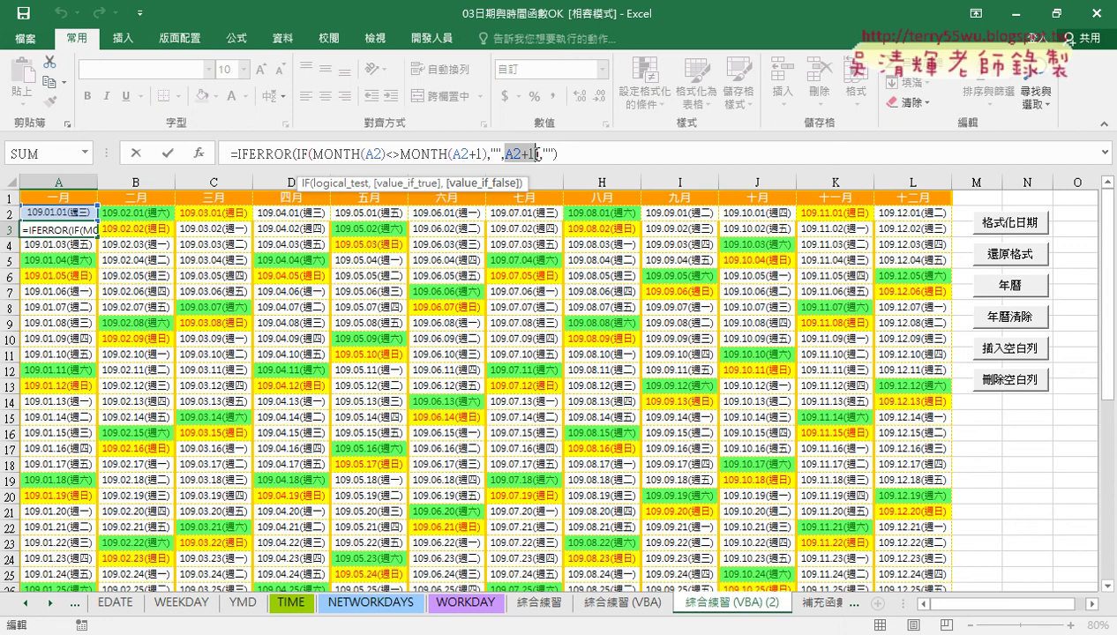
{"action": "type", "text": ")"}
{"action": "left_click", "coordinate": [265, 155]}
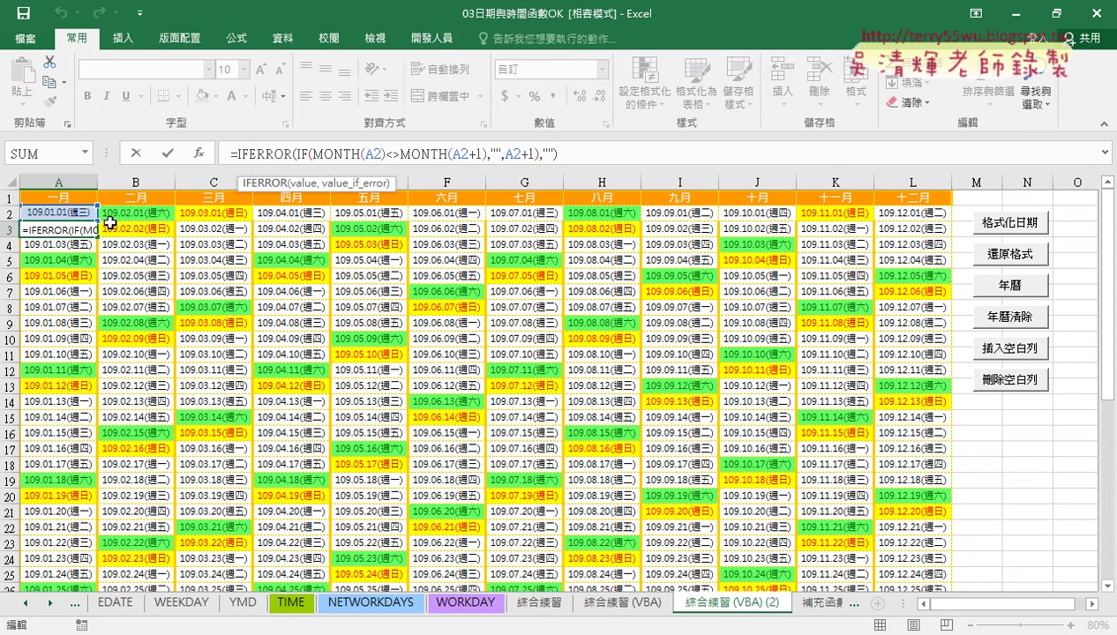
{"action": "left_click", "coordinate": [140, 152]}
{"action": "left_click", "coordinate": [69, 262]}
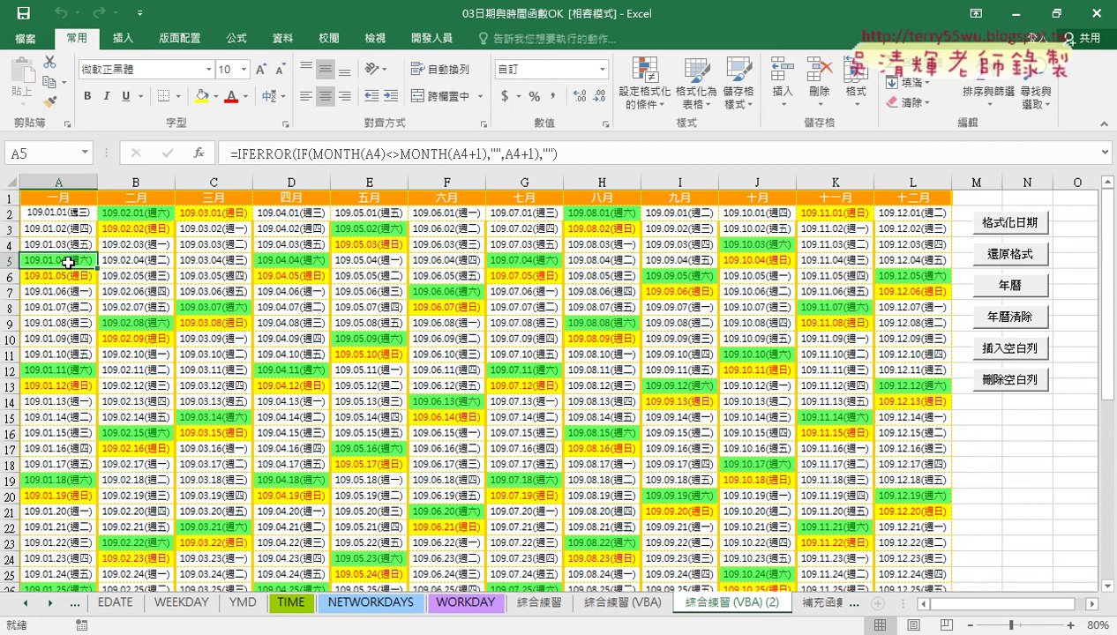
- Glance at Conditional Formatting, then run the 還原格式 macro to clear the weekend colours
{"action": "left_click", "coordinate": [657, 104]}
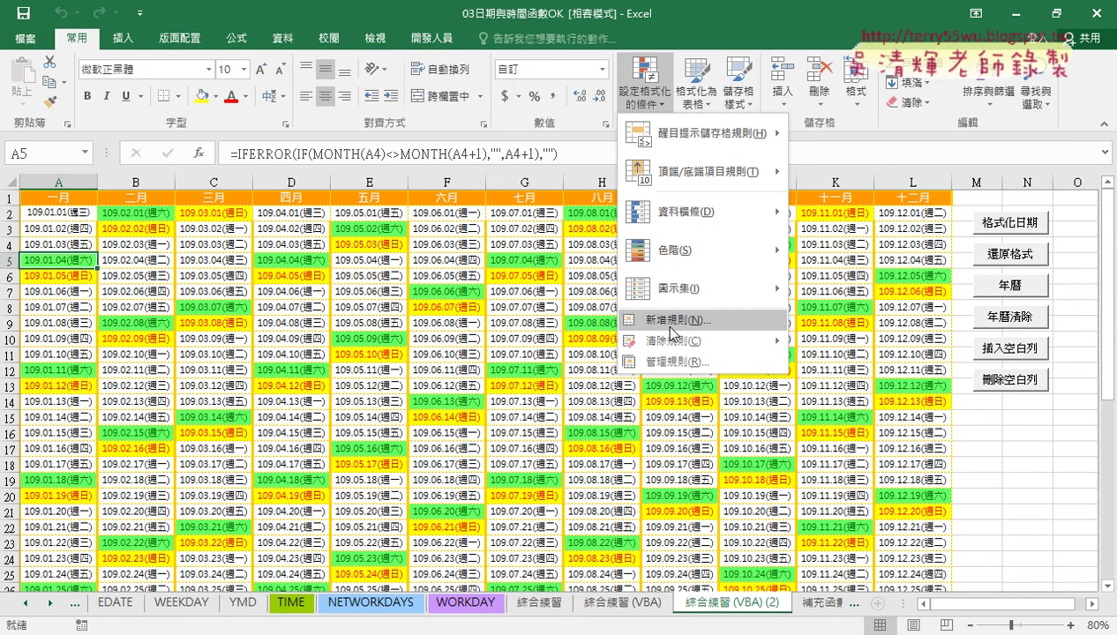
{"action": "key", "text": "Escape"}
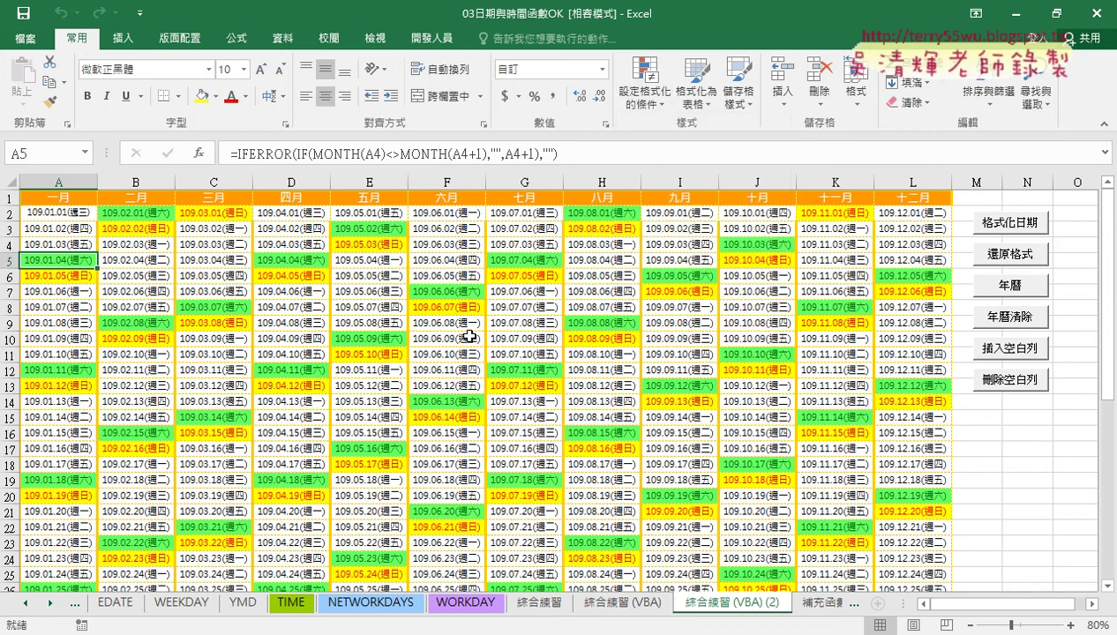
{"action": "left_click", "coordinate": [1011, 256]}
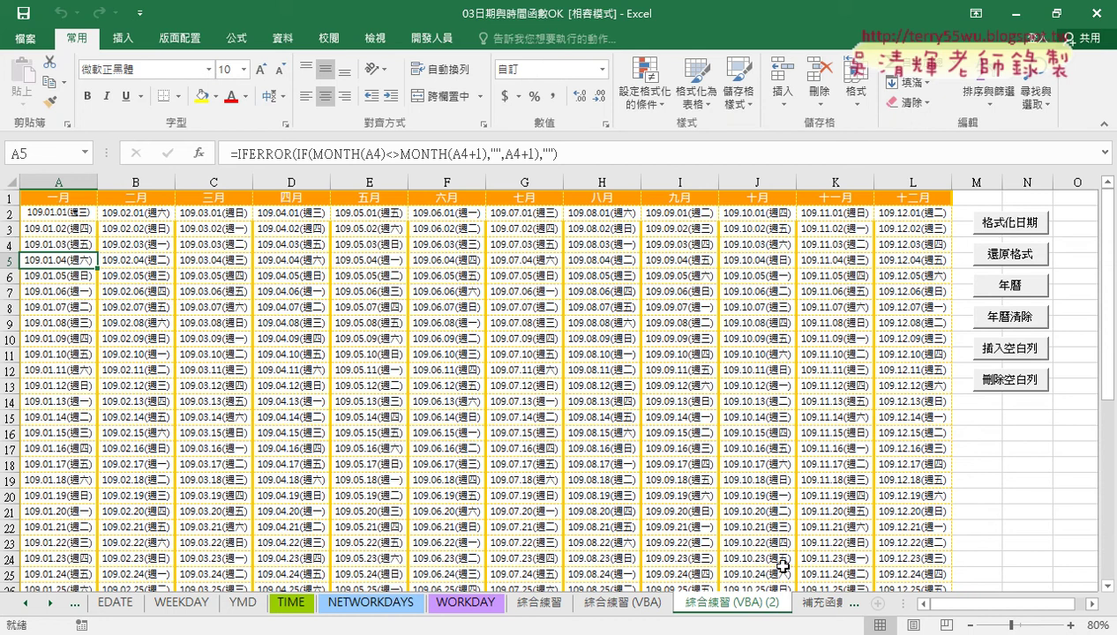
- Open the 還原格式 button's assigned macro code in a maximized VBA editor
{"action": "right_click", "coordinate": [995, 268]}
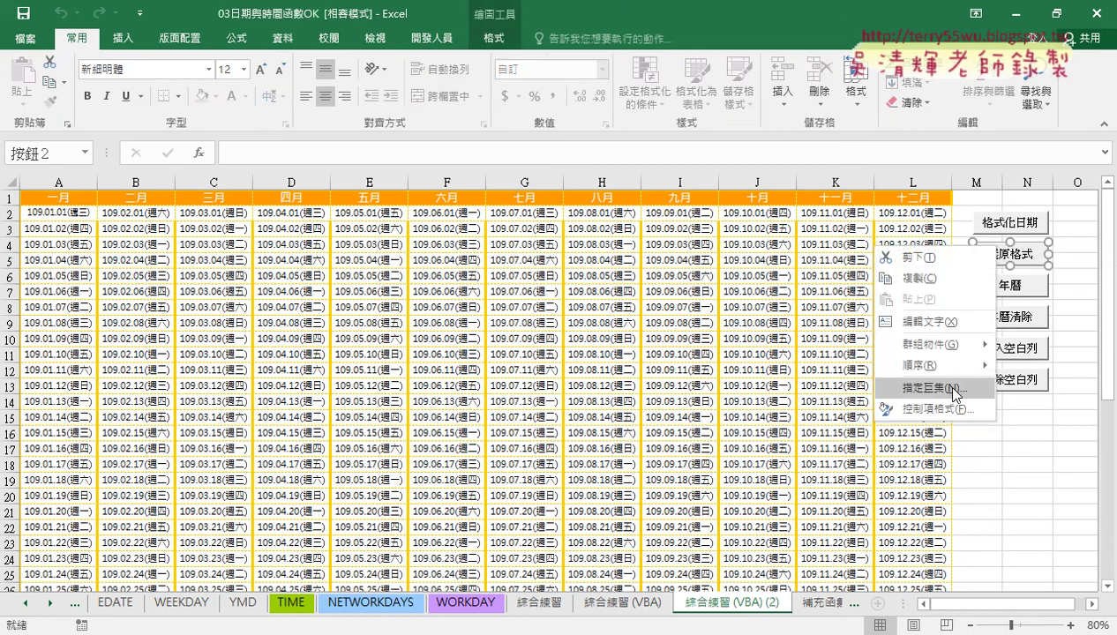
{"action": "left_click", "coordinate": [946, 386]}
{"action": "left_click", "coordinate": [1063, 255]}
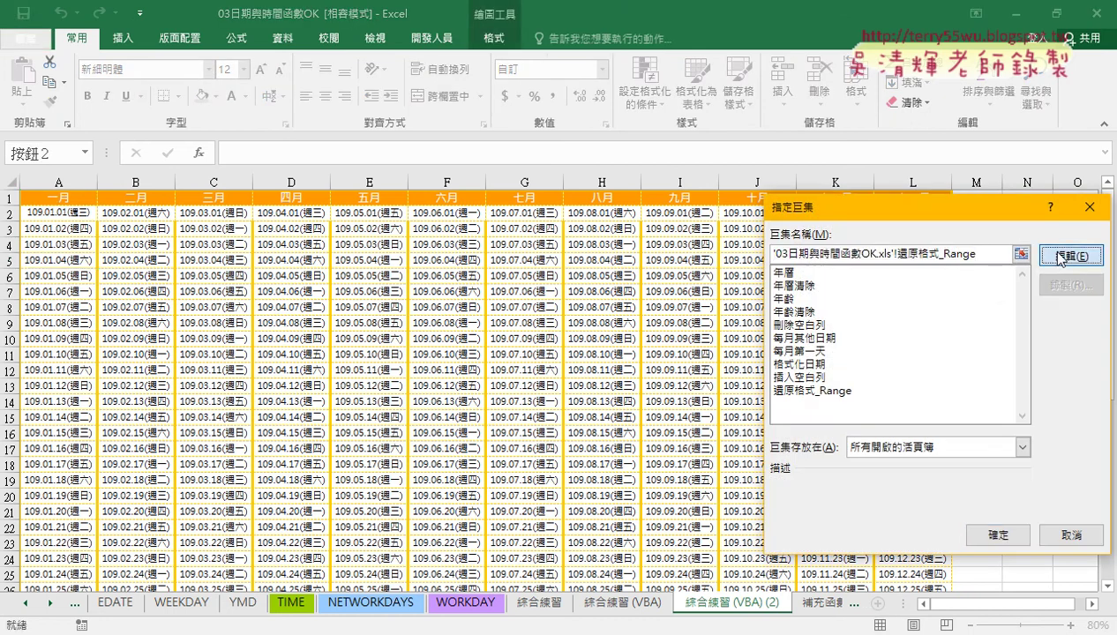
{"action": "left_click", "coordinate": [755, 179]}
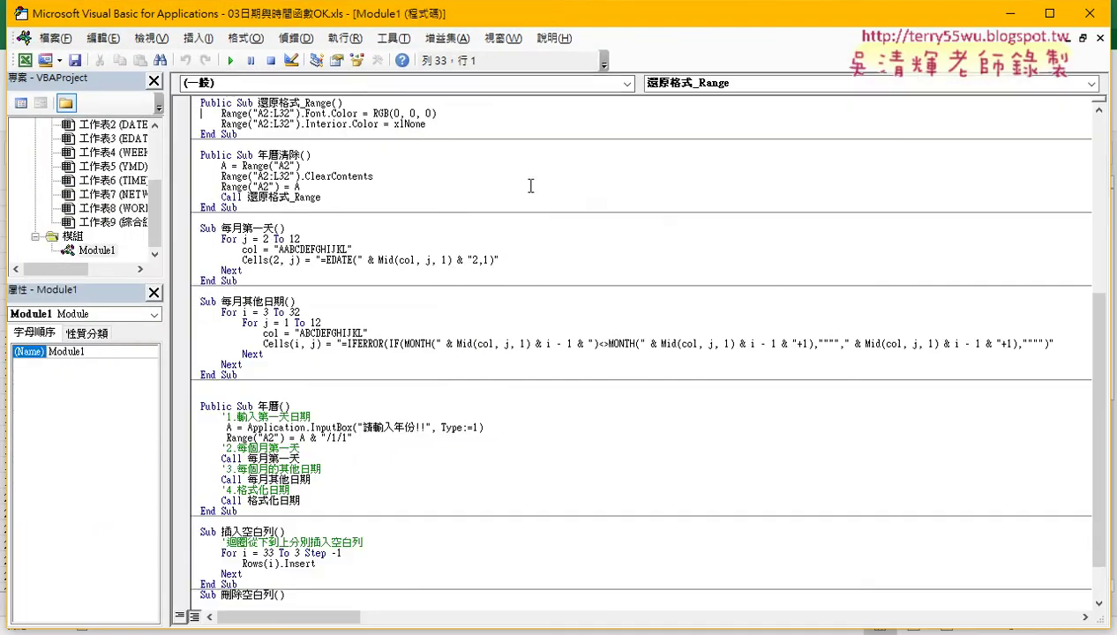
- Set the VBA code font size to 12 and shrink the editor window to reveal the workbook
{"action": "left_click", "coordinate": [383, 46]}
{"action": "left_click", "coordinate": [446, 120]}
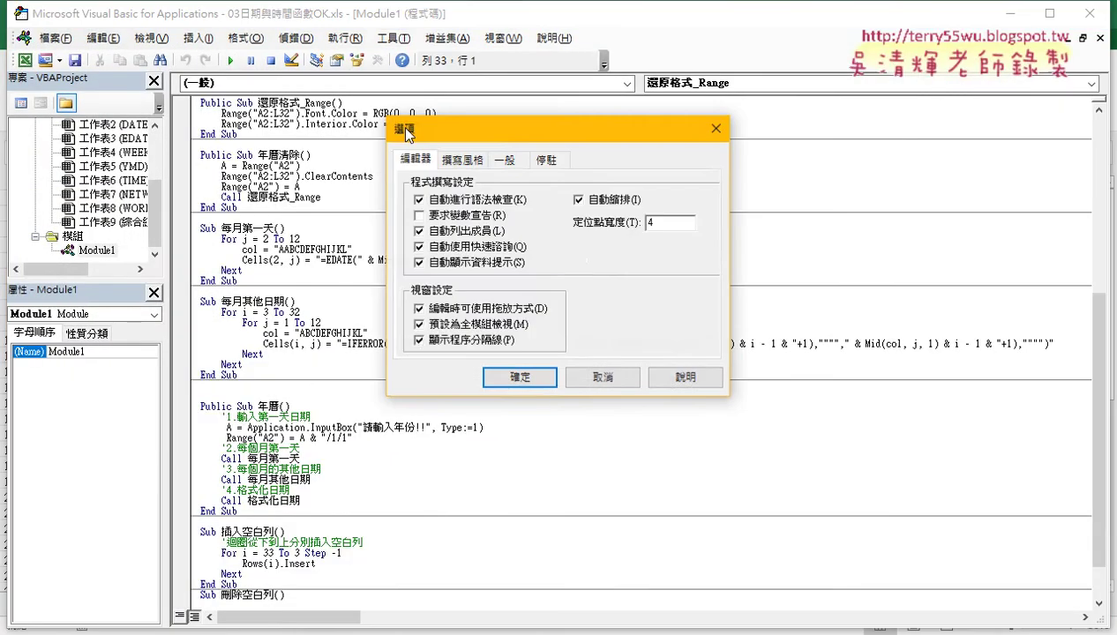
{"action": "left_click", "coordinate": [467, 159]}
{"action": "left_click", "coordinate": [650, 237]}
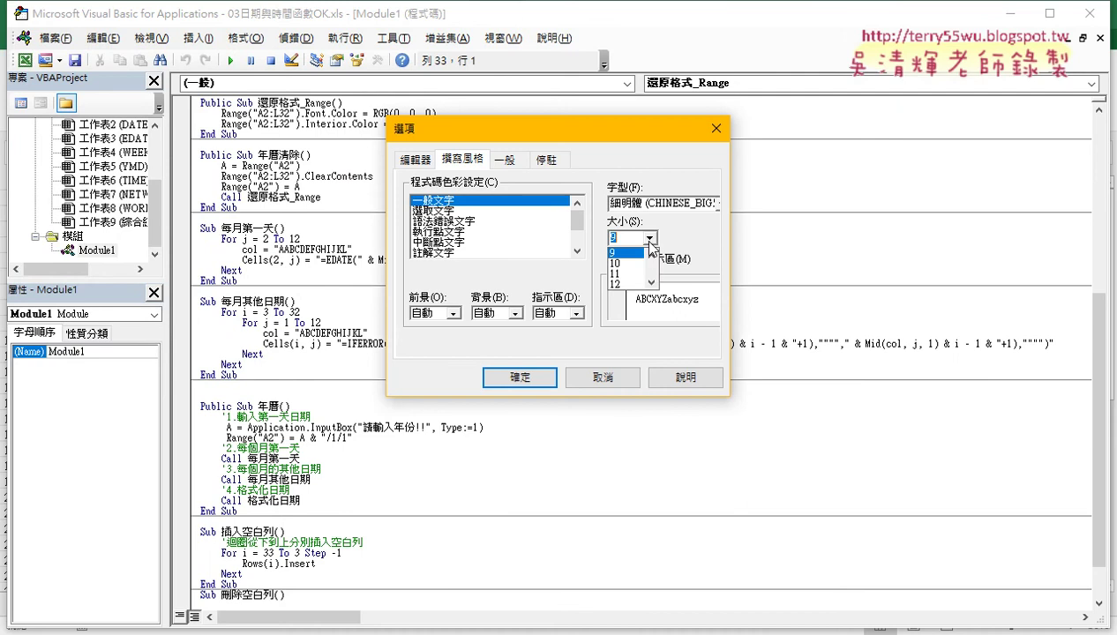
{"action": "left_click", "coordinate": [635, 284]}
{"action": "left_click", "coordinate": [547, 376]}
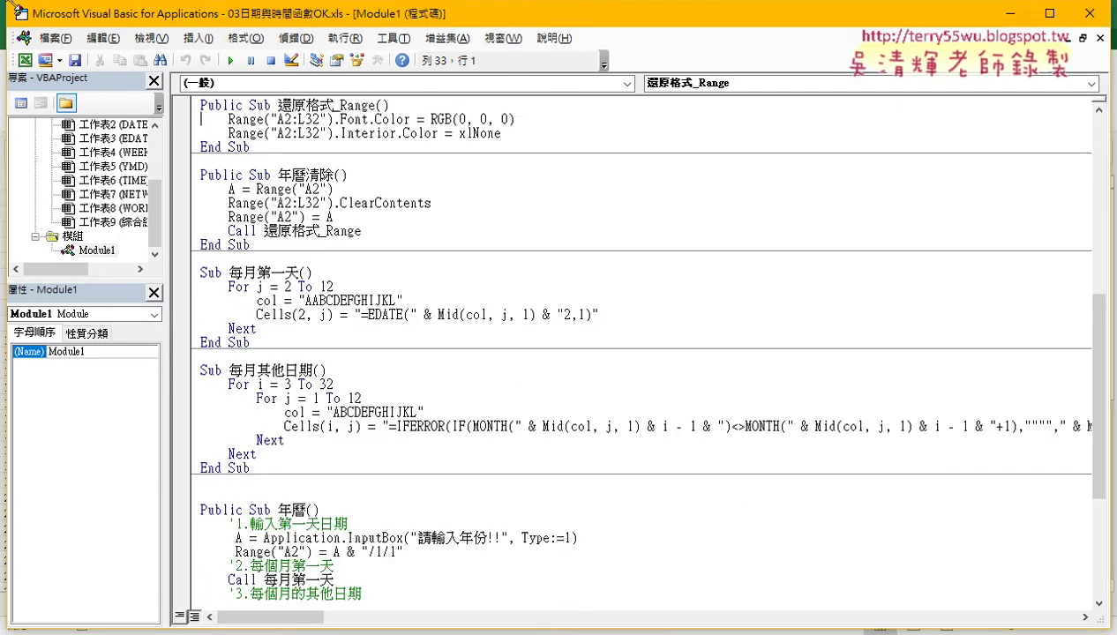
{"action": "double_click", "coordinate": [18, 7]}
{"action": "left_click_drag", "start_coordinate": [132, 63], "coordinate": [236, 113]}
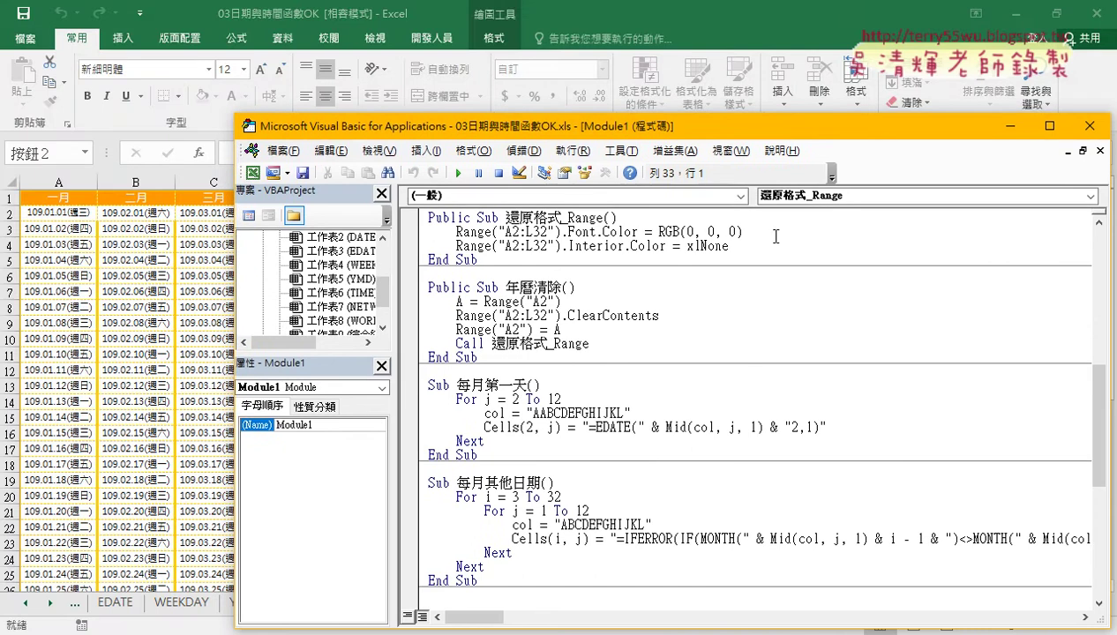
- Highlight the reset macro's black font and no-fill lines and its Range("A2:L32") reference
{"action": "left_click_drag", "start_coordinate": [767, 232], "coordinate": [454, 245]}
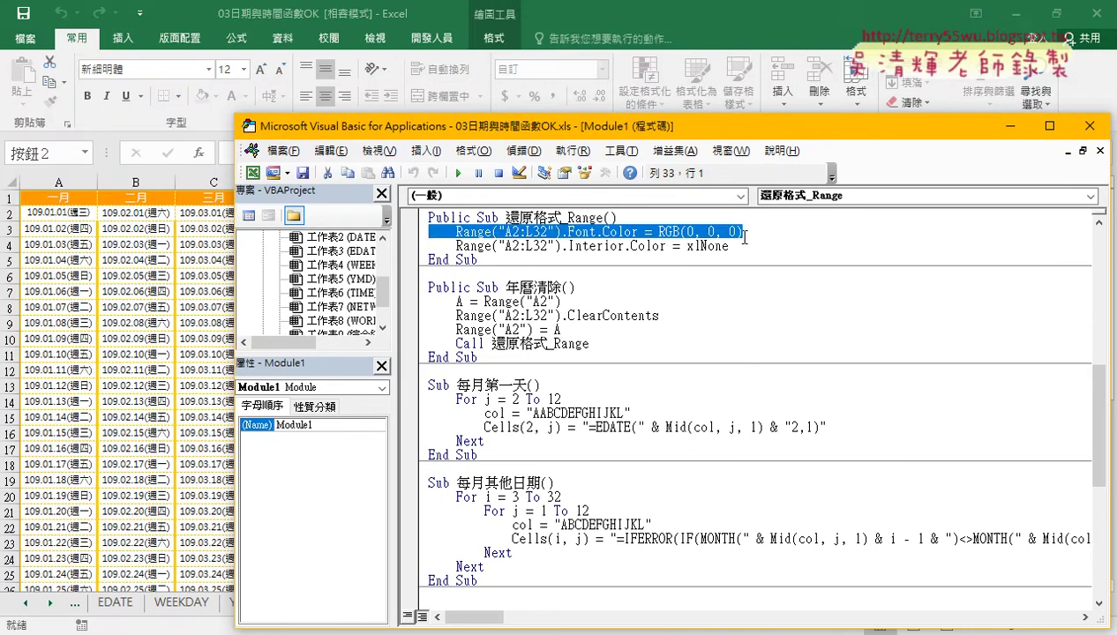
{"action": "left_click_drag", "start_coordinate": [730, 246], "coordinate": [569, 251]}
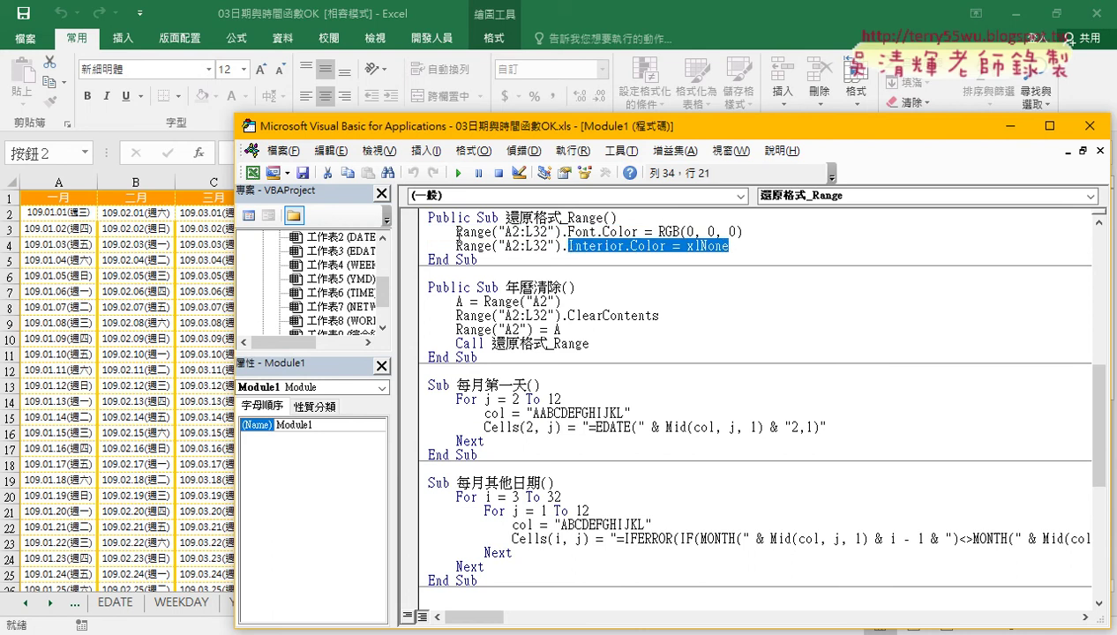
{"action": "left_click_drag", "start_coordinate": [456, 232], "coordinate": [559, 231]}
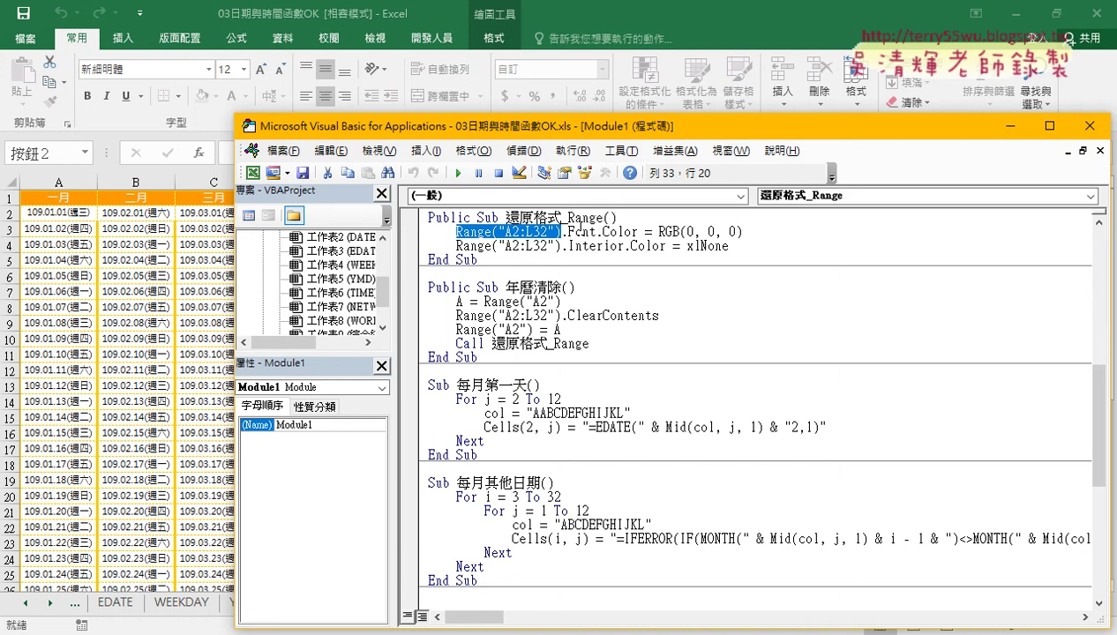
{"action": "left_click_drag", "start_coordinate": [499, 231], "coordinate": [553, 231]}
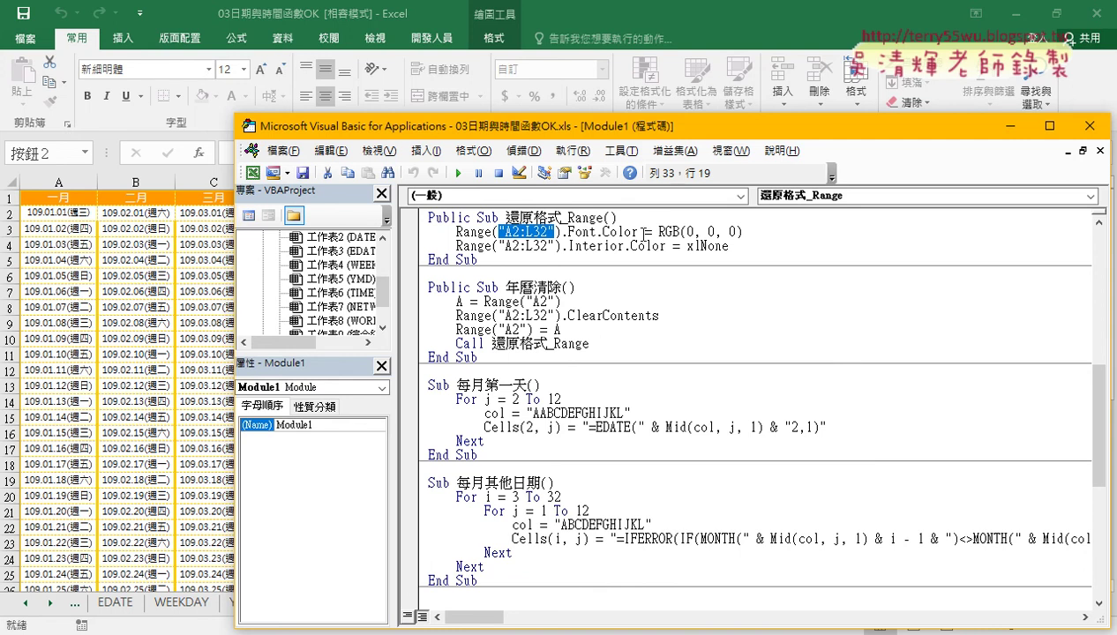
{"action": "left_click_drag", "start_coordinate": [561, 231], "coordinate": [741, 231]}
{"action": "left_click", "coordinate": [661, 231]}
{"action": "left_click_drag", "start_coordinate": [659, 231], "coordinate": [744, 231]}
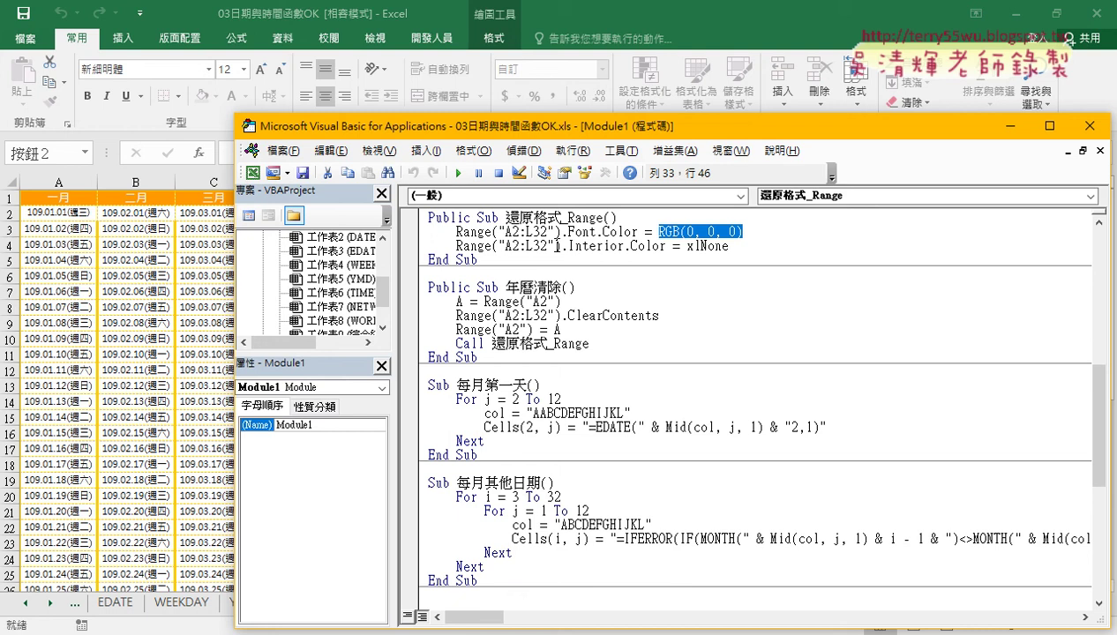
{"action": "left_click_drag", "start_coordinate": [561, 245], "coordinate": [738, 245]}
{"action": "left_click_drag", "start_coordinate": [456, 245], "coordinate": [542, 247]}
{"action": "left_click", "coordinate": [531, 247]}
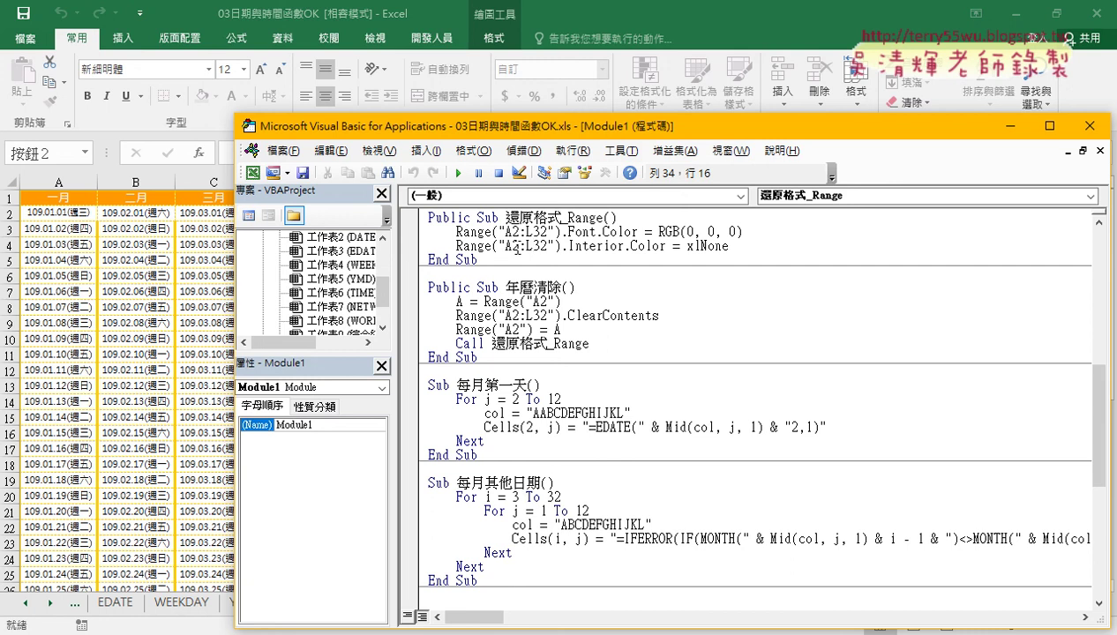
{"action": "left_click_drag", "start_coordinate": [512, 247], "coordinate": [455, 247]}
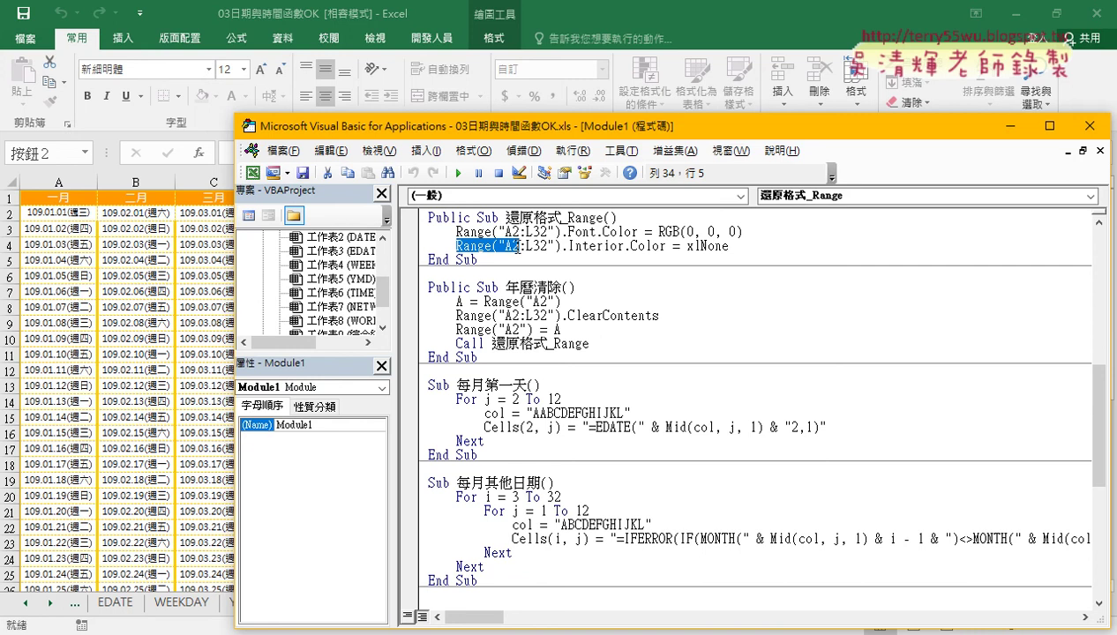
{"action": "left_click_drag", "start_coordinate": [554, 246], "coordinate": [499, 246]}
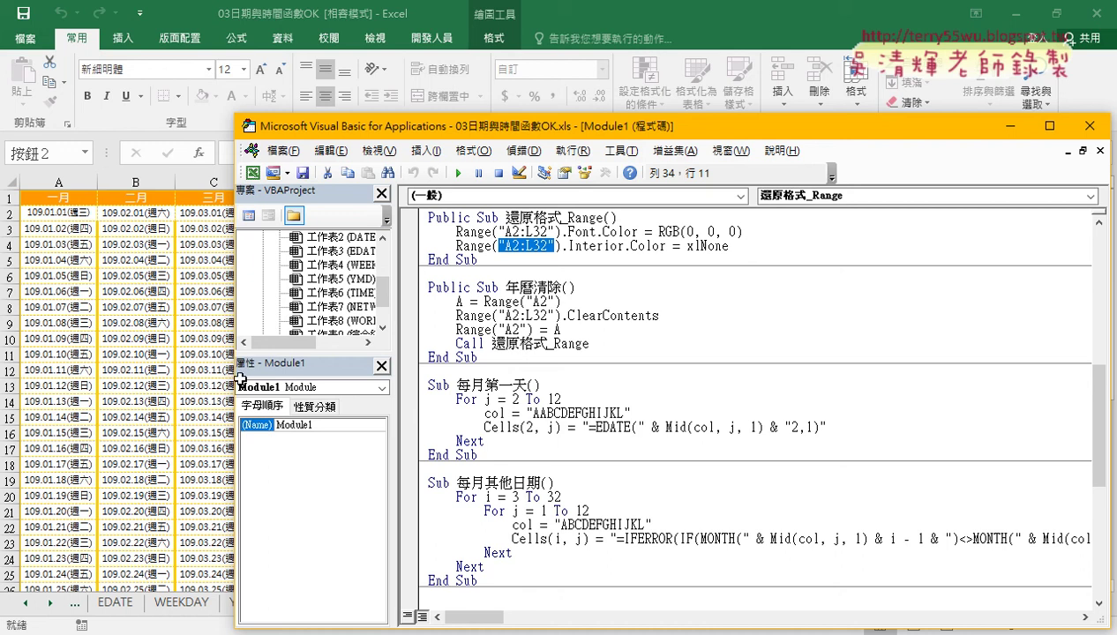
- Run the 格式化日期 macro, then select rows 2–32 and columns A–L to review the weekend colours
{"action": "left_click", "coordinate": [129, 375]}
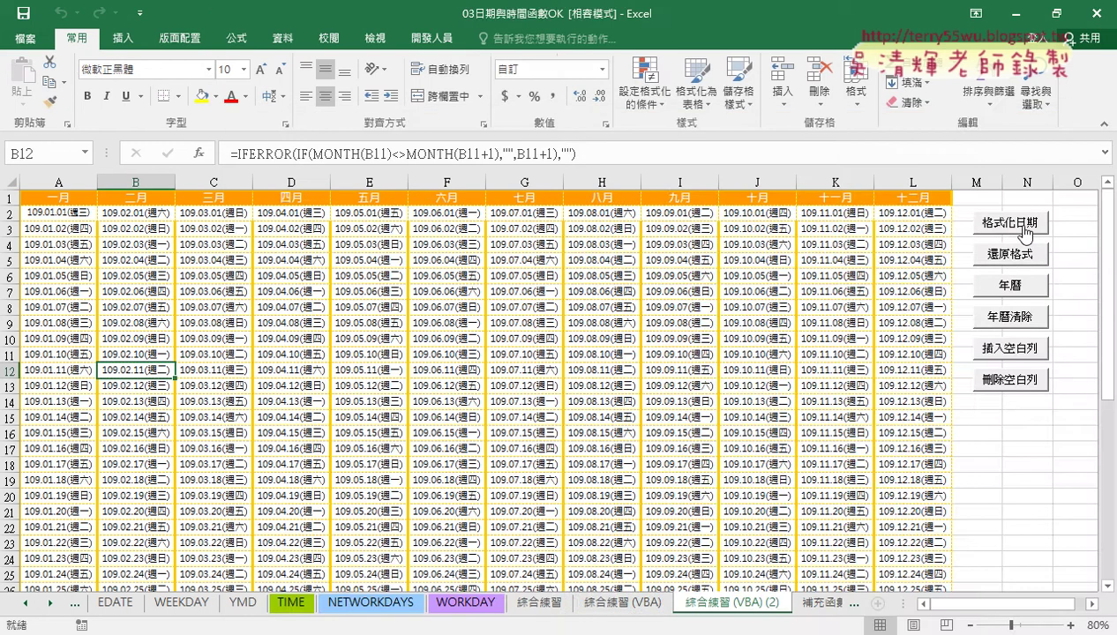
{"action": "left_click", "coordinate": [1021, 222]}
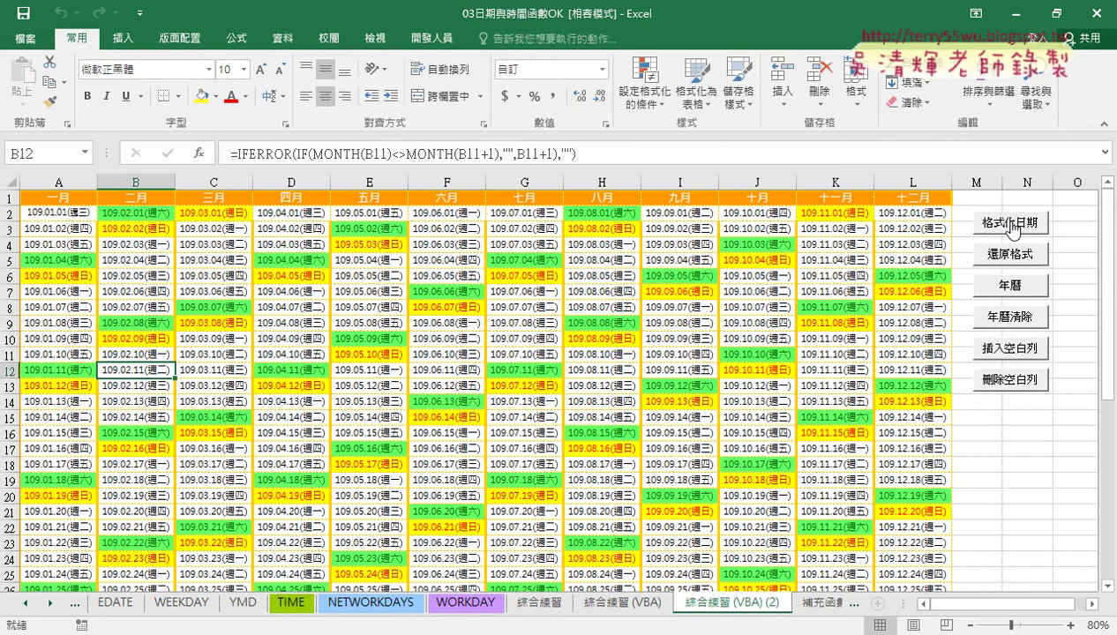
{"action": "left_click", "coordinate": [5, 214]}
{"action": "scroll", "coordinate": [58, 415], "scroll_direction": "down", "scroll_amount": 3}
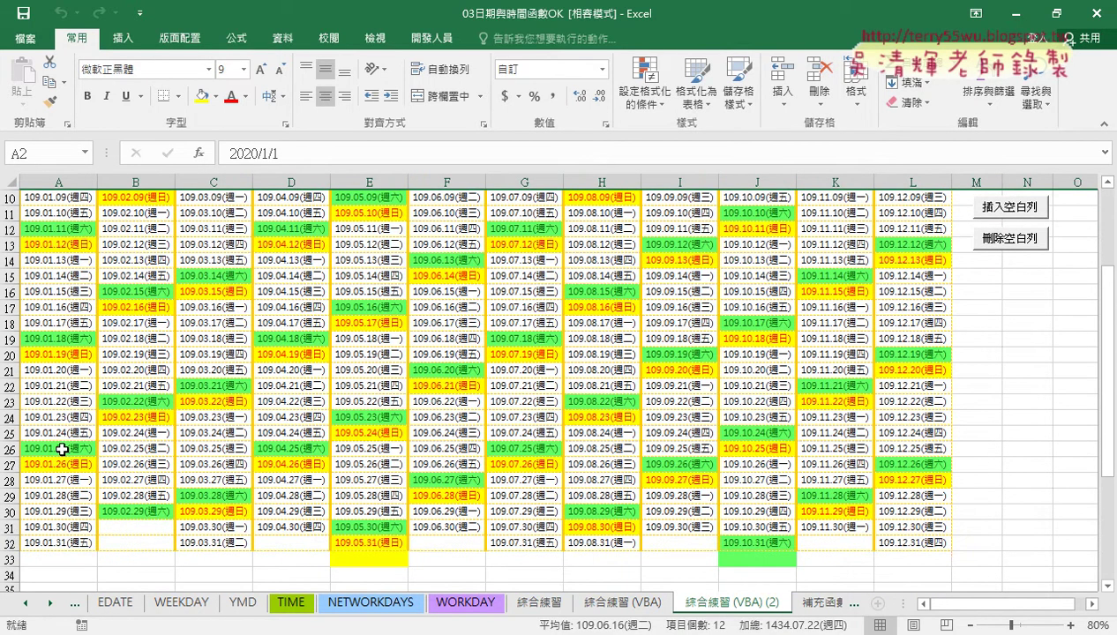
{"action": "left_click", "coordinate": [12, 543]}
{"action": "scroll", "coordinate": [13, 543], "scroll_direction": "up", "scroll_amount": 3}
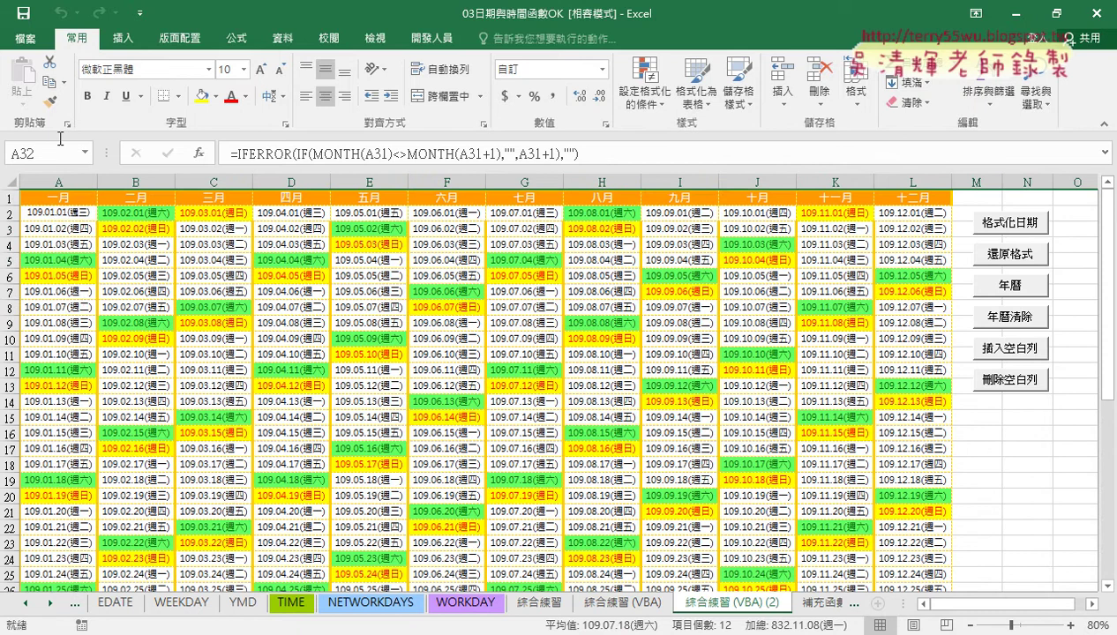
{"action": "left_click", "coordinate": [59, 181]}
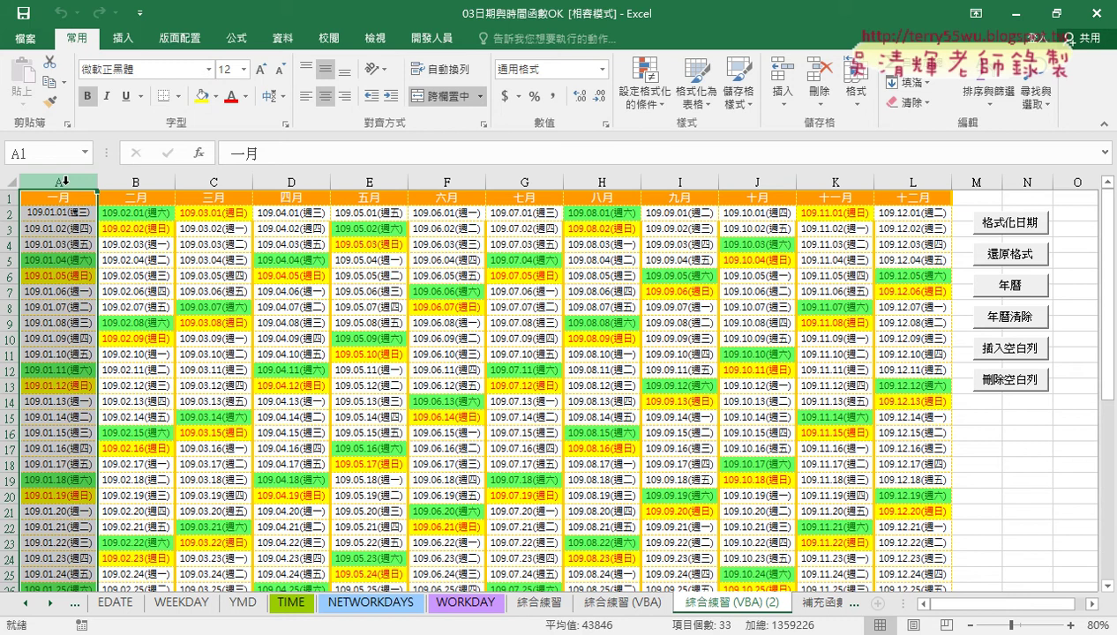
{"action": "left_click", "coordinate": [913, 180]}
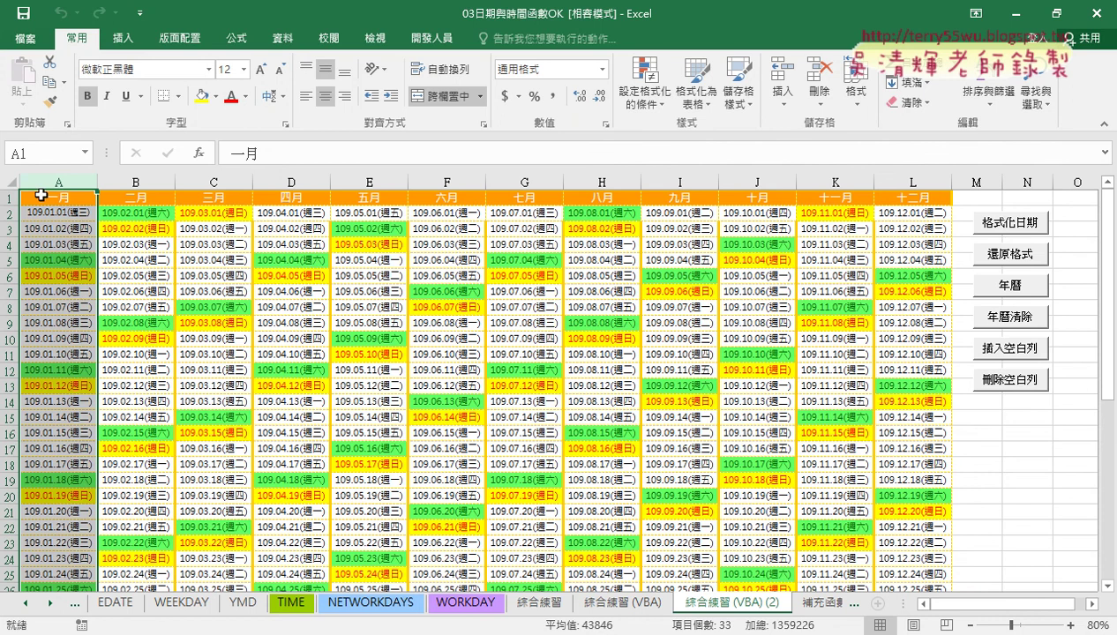
{"action": "left_click_drag", "start_coordinate": [50, 214], "coordinate": [913, 577]}
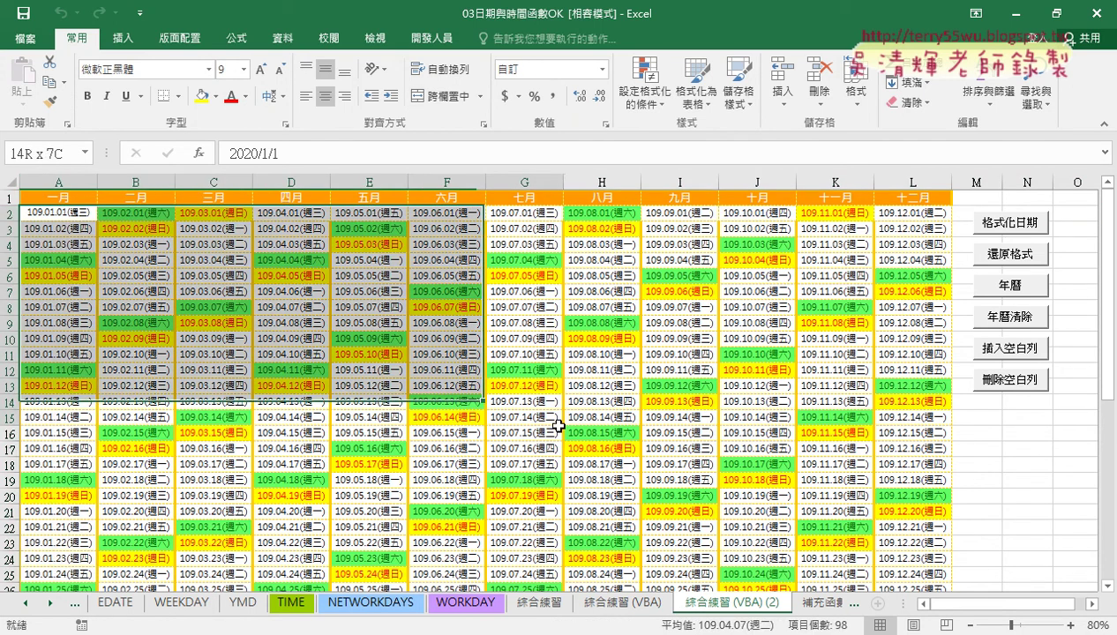
{"action": "left_click", "coordinate": [67, 213]}
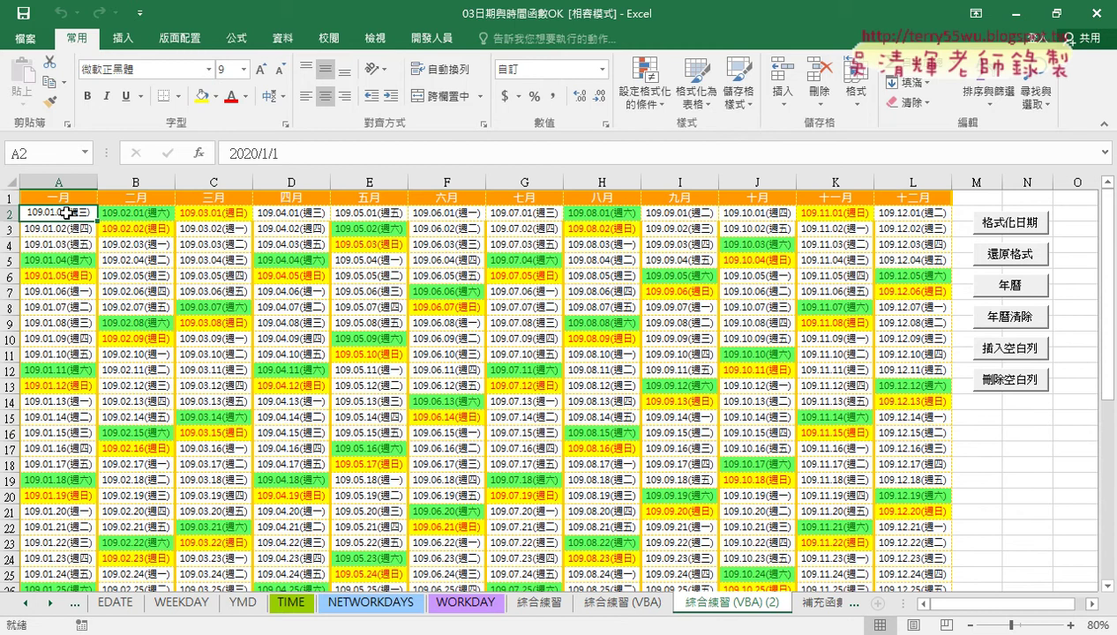
{"action": "left_click", "coordinate": [132, 212]}
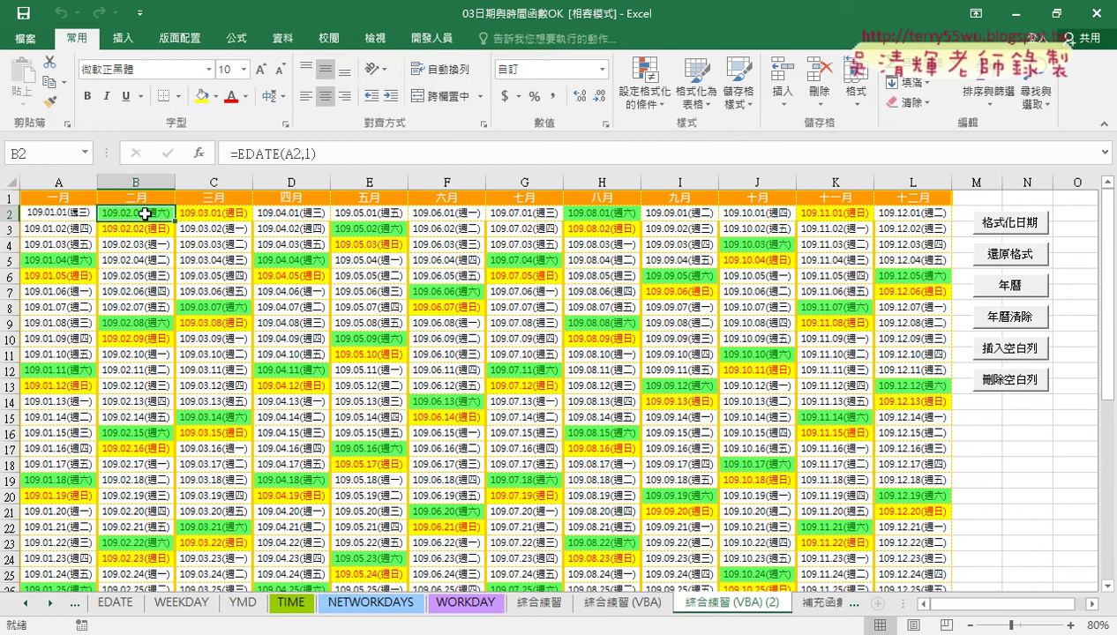
{"action": "left_click", "coordinate": [203, 212]}
{"action": "left_click", "coordinate": [289, 214]}
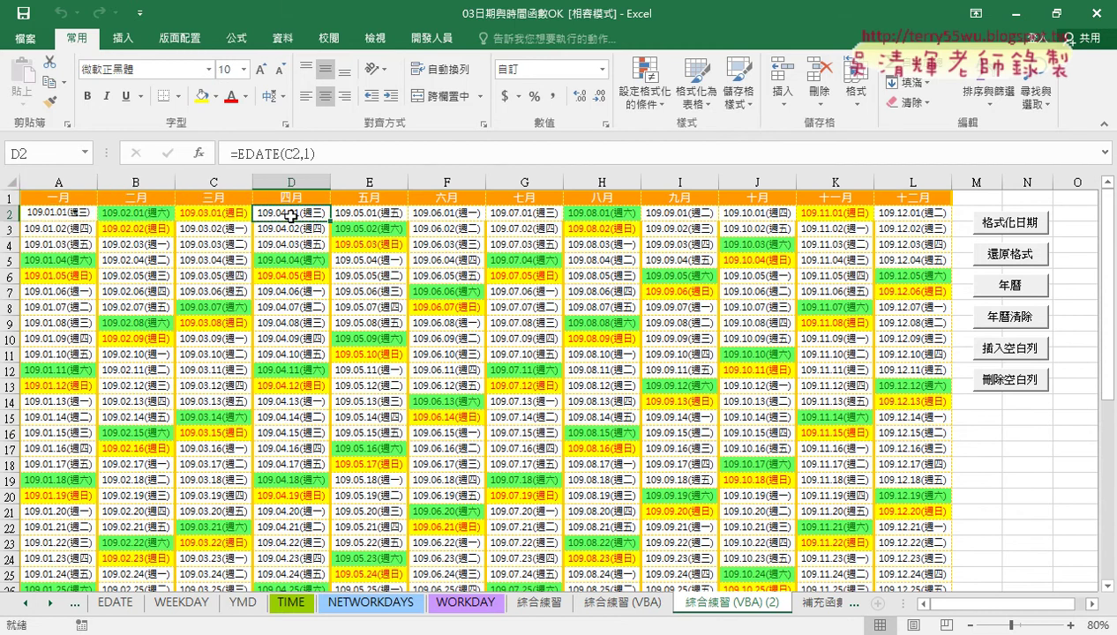
{"action": "left_click", "coordinate": [79, 213]}
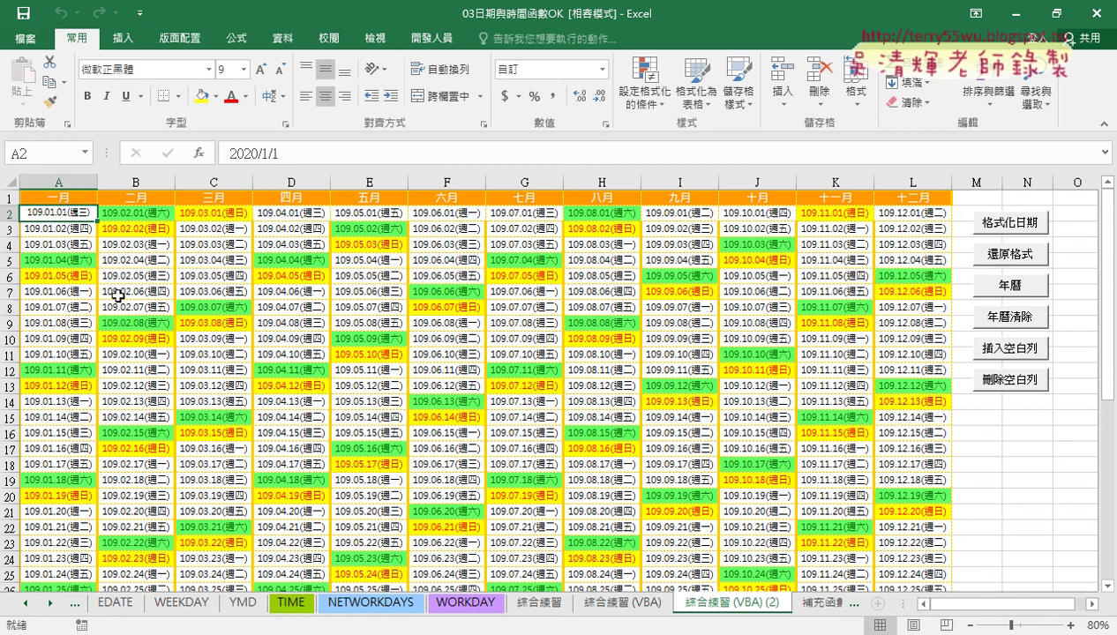
{"action": "scroll", "coordinate": [116, 293], "scroll_direction": "down", "scroll_amount": 4}
{"action": "left_click", "coordinate": [134, 440]}
{"action": "left_click", "coordinate": [140, 483]}
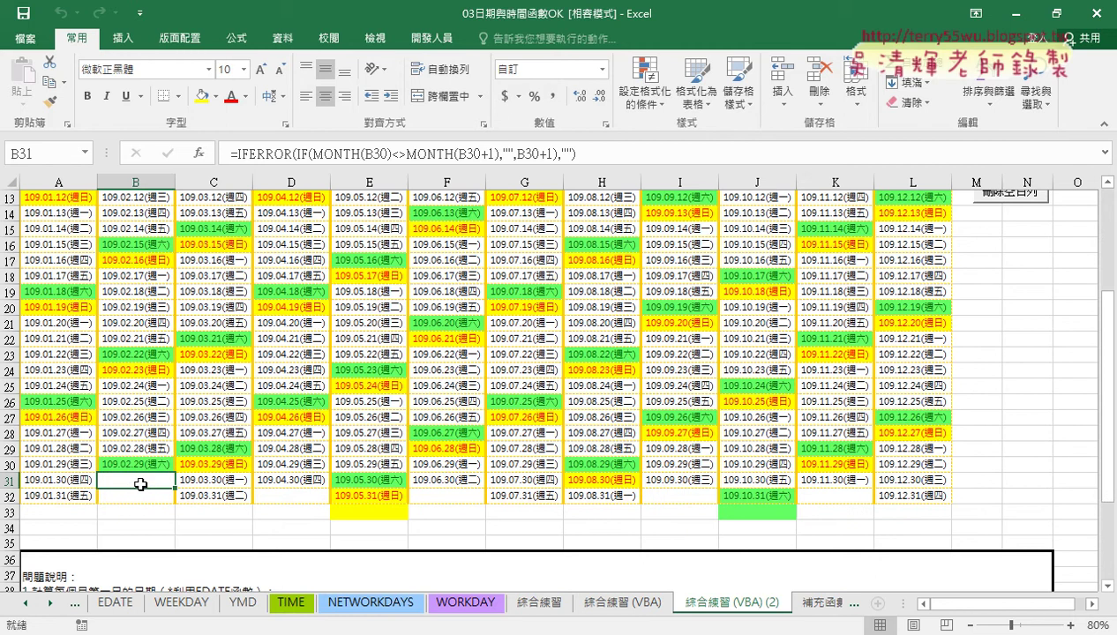
{"action": "scroll", "coordinate": [140, 483], "scroll_direction": "up", "scroll_amount": 4}
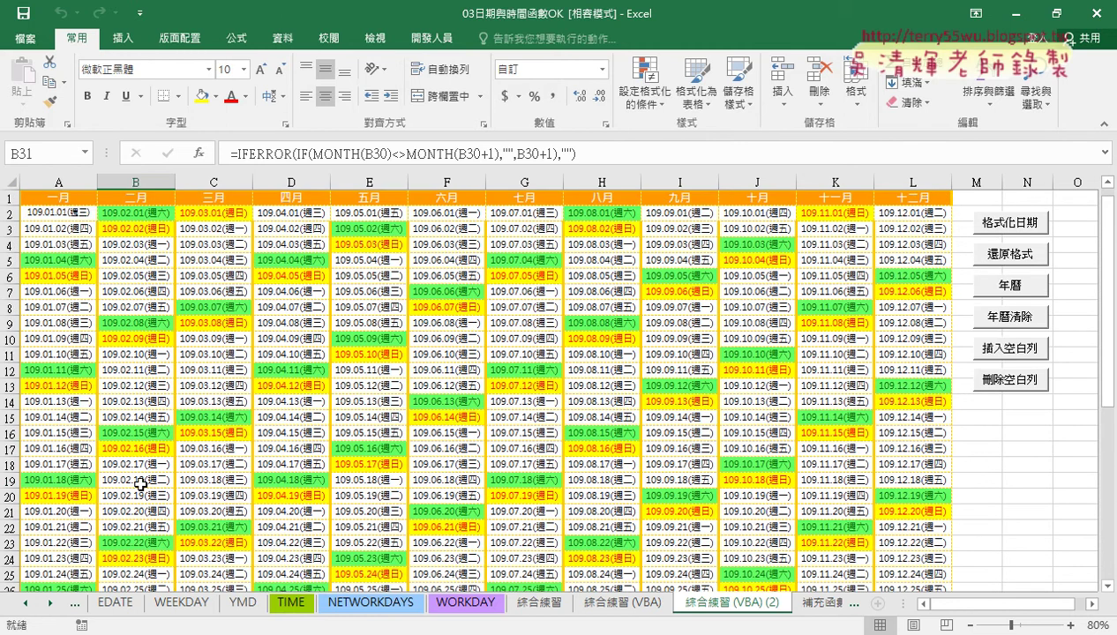
{"action": "left_click", "coordinate": [66, 214]}
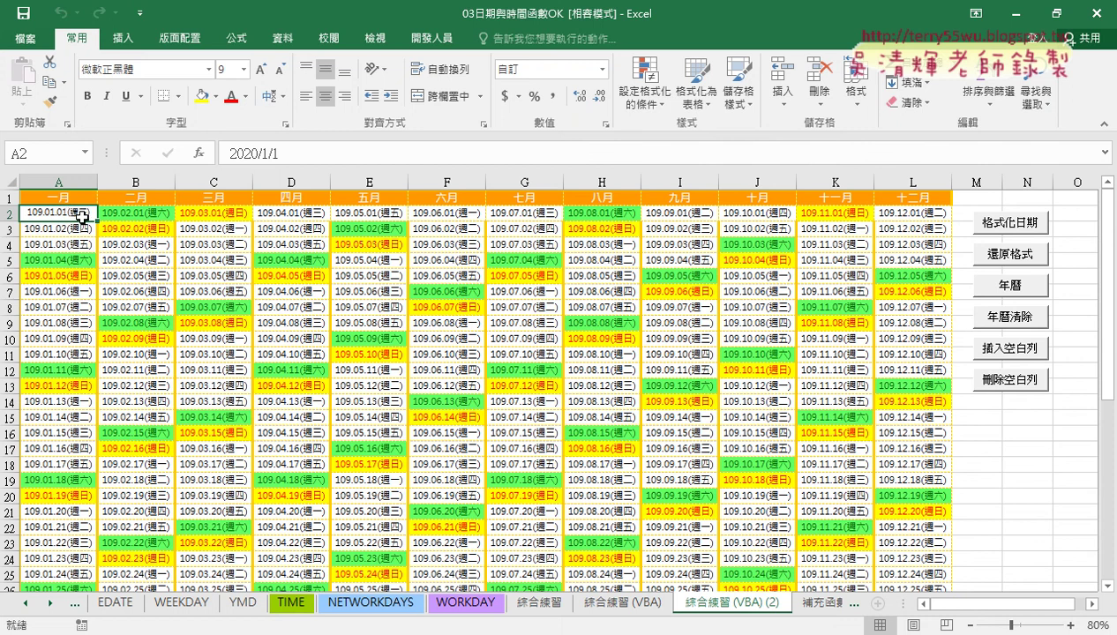
{"action": "left_click", "coordinate": [128, 213]}
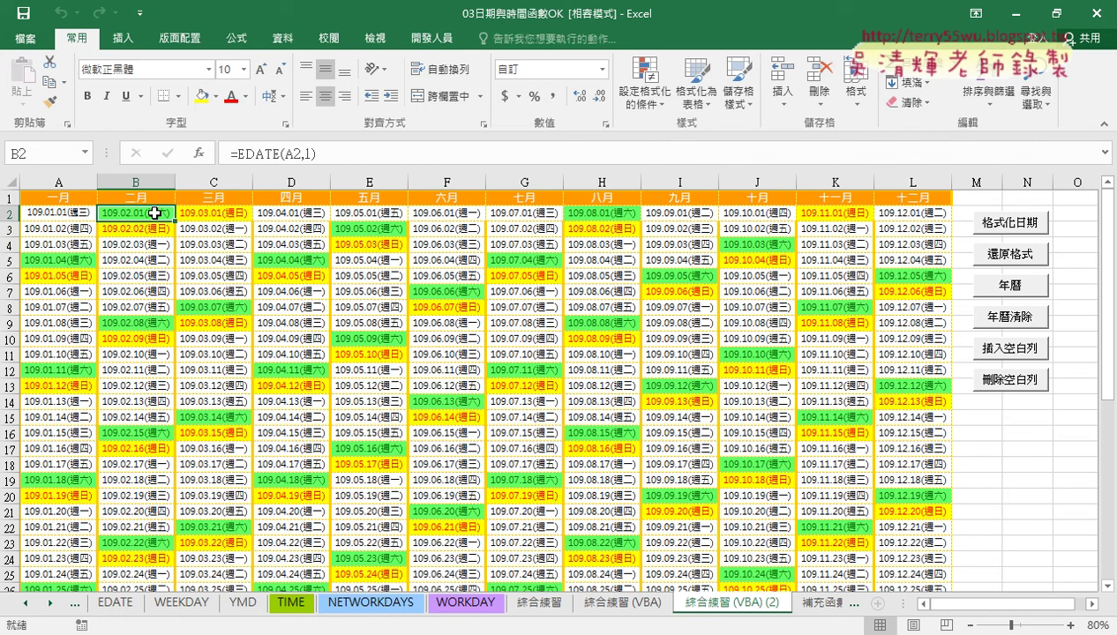
{"action": "left_click", "coordinate": [215, 96]}
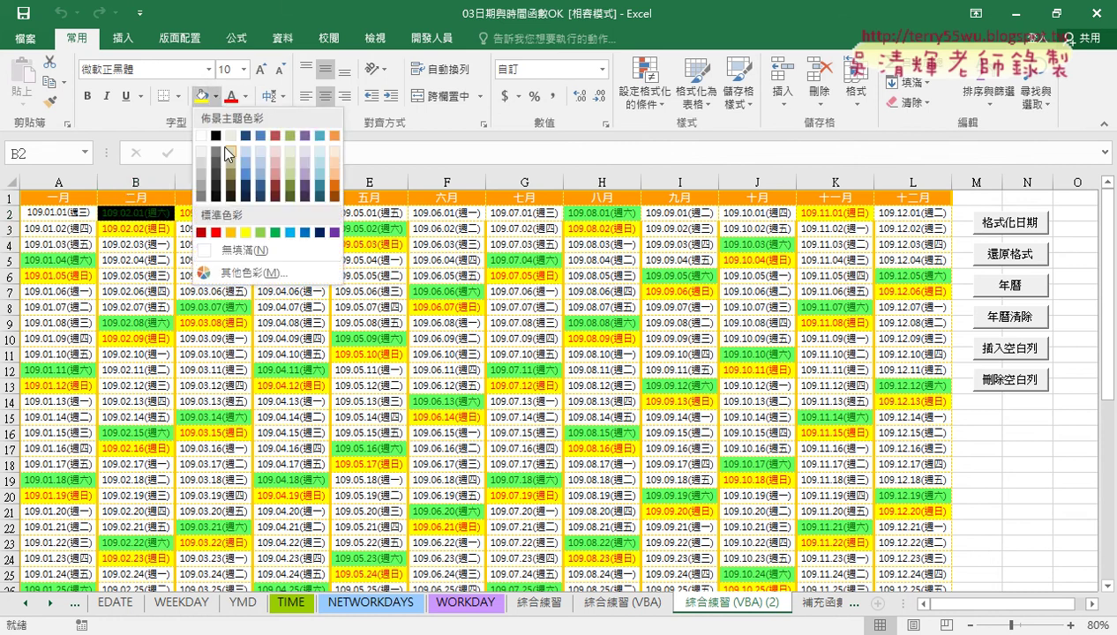
{"action": "left_click", "coordinate": [250, 273]}
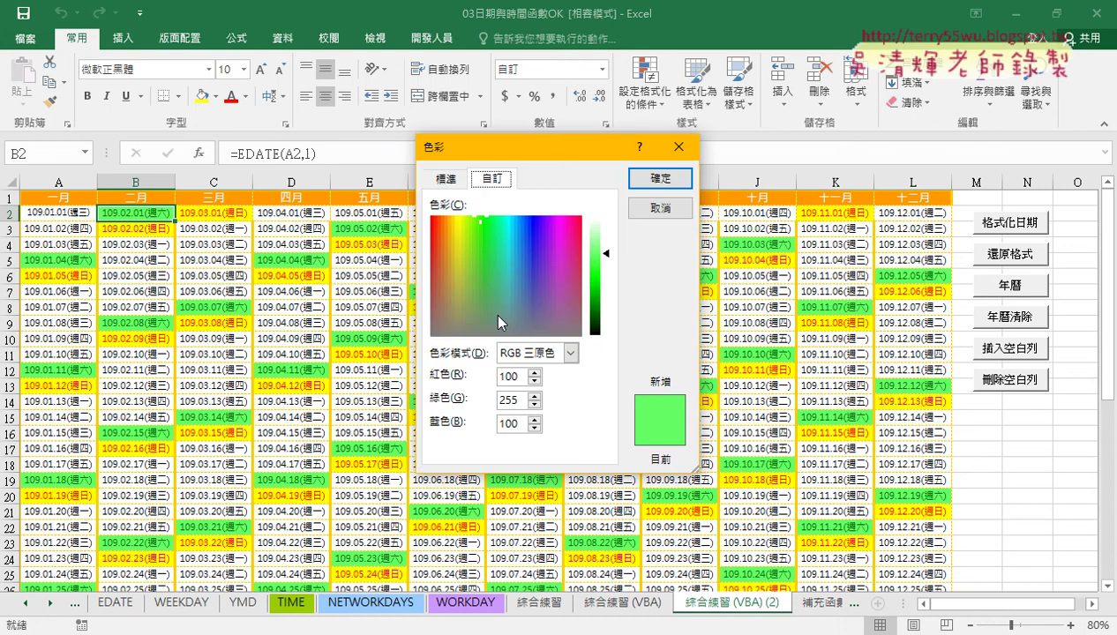
{"action": "left_click", "coordinate": [446, 179]}
{"action": "left_click", "coordinate": [461, 308]}
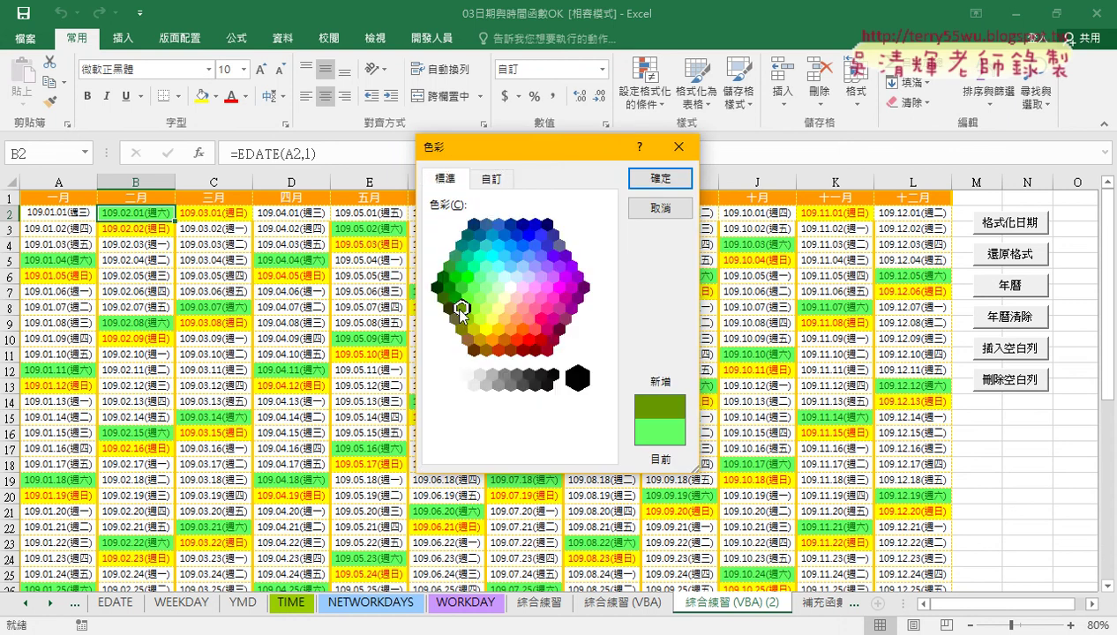
{"action": "left_click", "coordinate": [490, 179]}
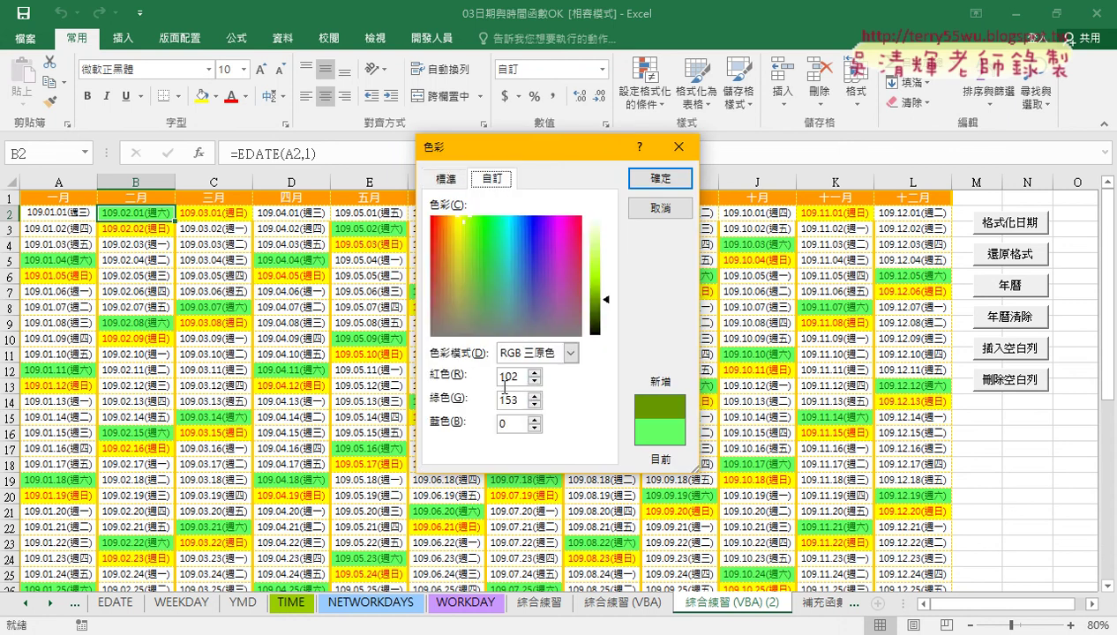
{"action": "left_click_drag", "start_coordinate": [608, 300], "coordinate": [608, 243]}
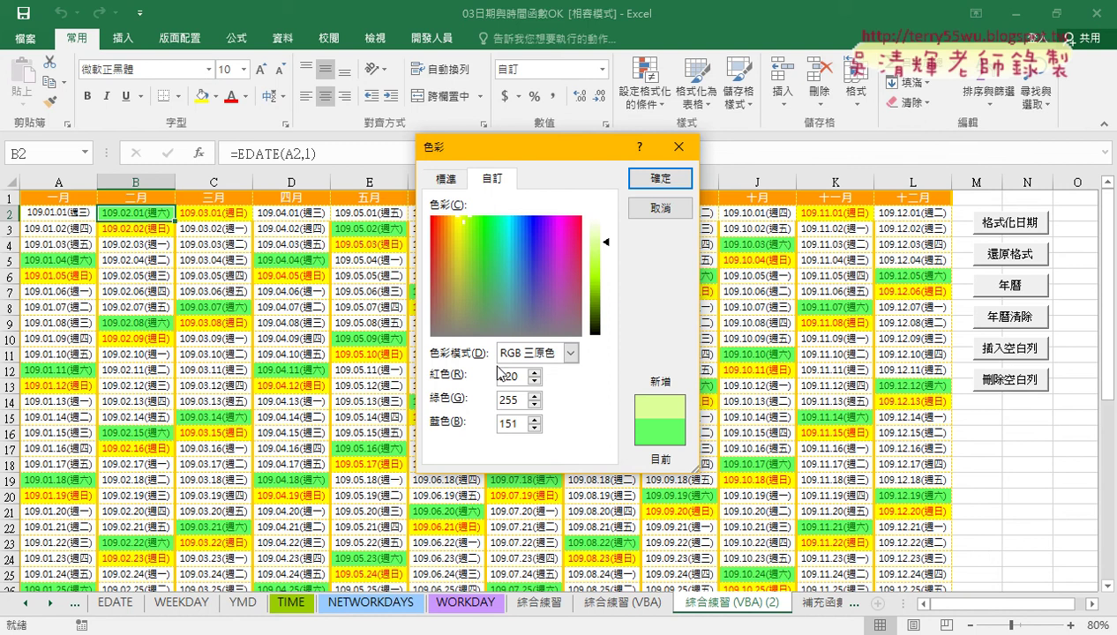
{"action": "left_click", "coordinate": [660, 209]}
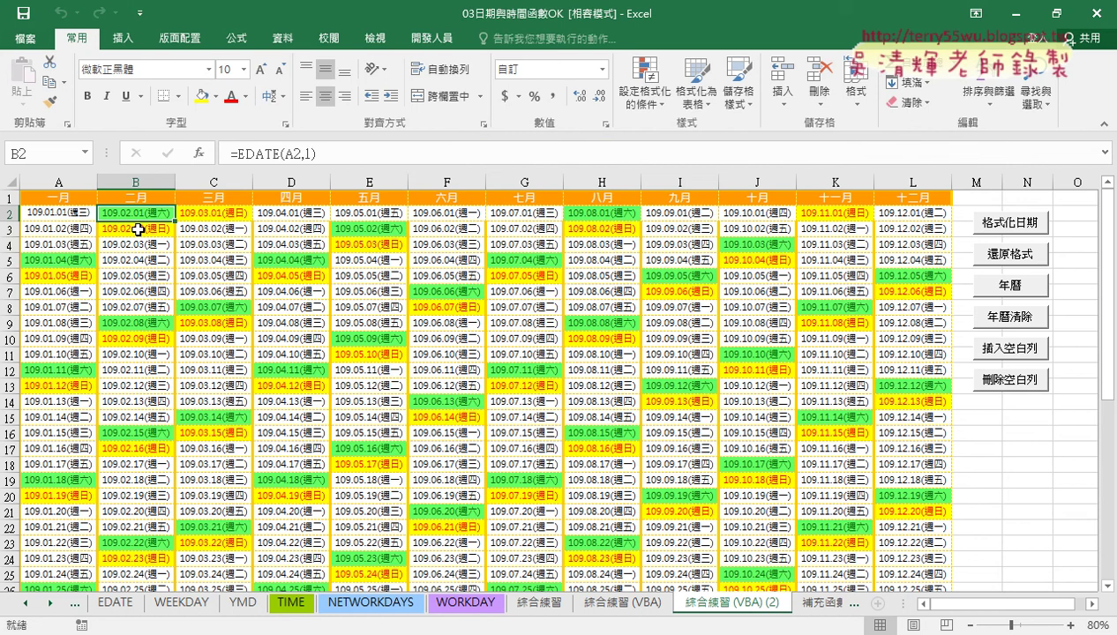
- Open the 格式化日期 button's macro code and move the editor to reveal the sheet's buttons
{"action": "left_click", "coordinate": [138, 229]}
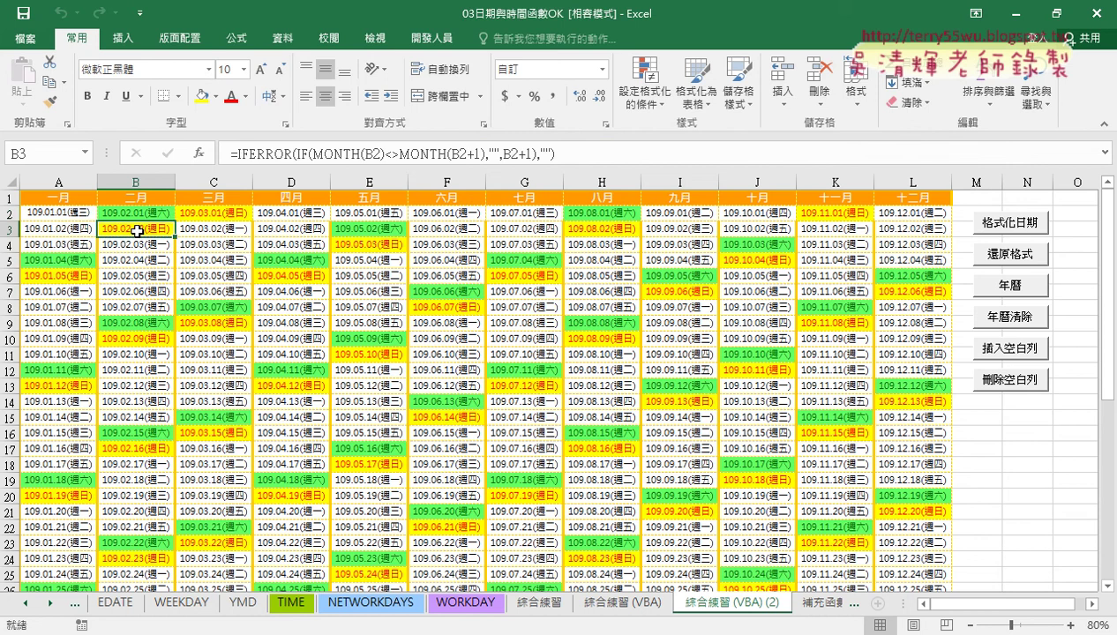
{"action": "right_click", "coordinate": [1001, 222]}
{"action": "left_click", "coordinate": [966, 363]}
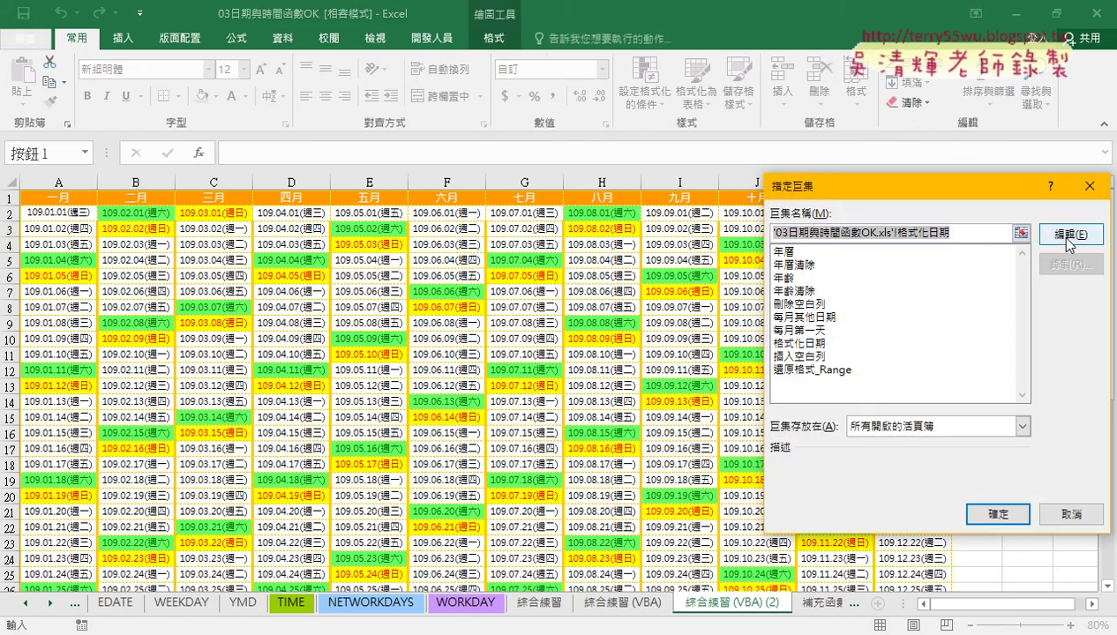
{"action": "left_click", "coordinate": [1059, 235]}
{"action": "left_click_drag", "start_coordinate": [691, 126], "coordinate": [479, 76]}
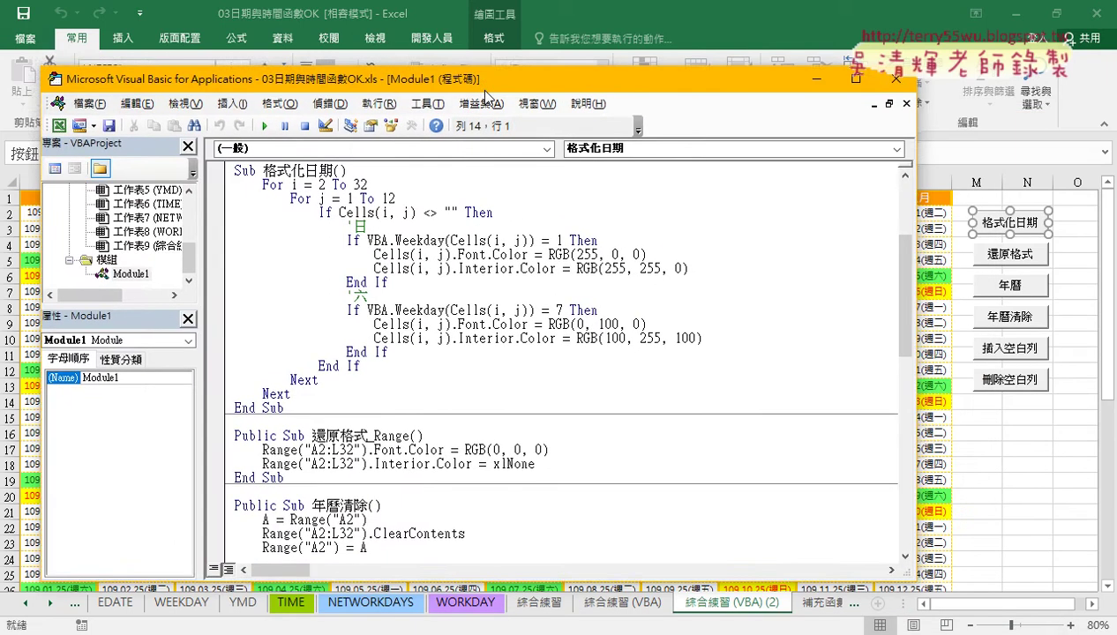
- Highlight the row loop 2–32, column loop 1–12, non-empty check and Sunday Weekday condition
{"action": "left_click_drag", "start_coordinate": [245, 181], "coordinate": [350, 182]}
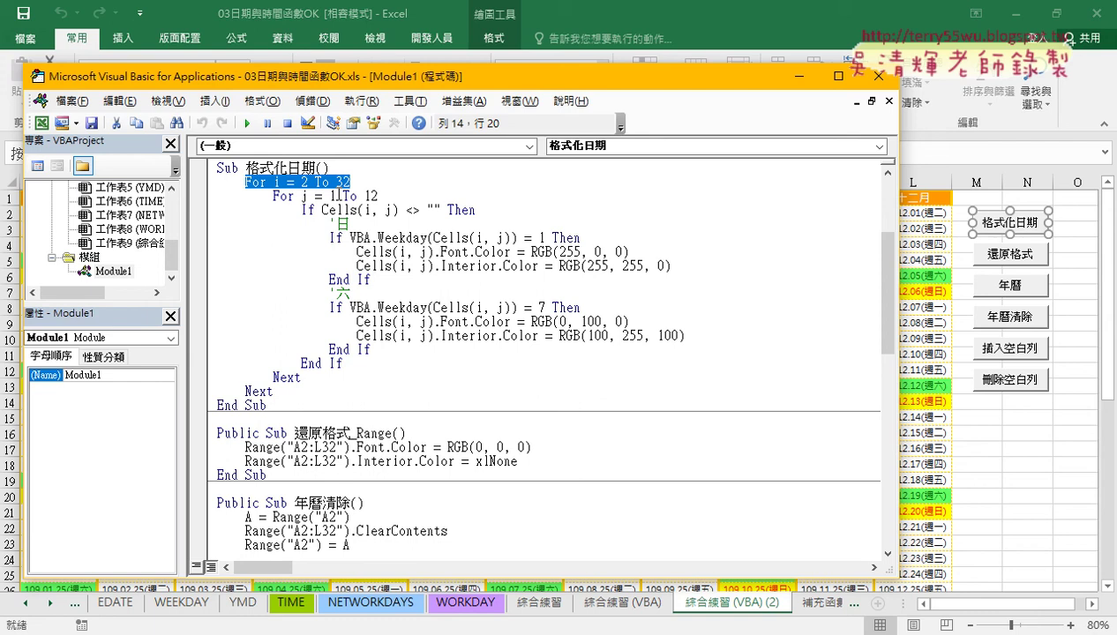
{"action": "key", "text": "End"}
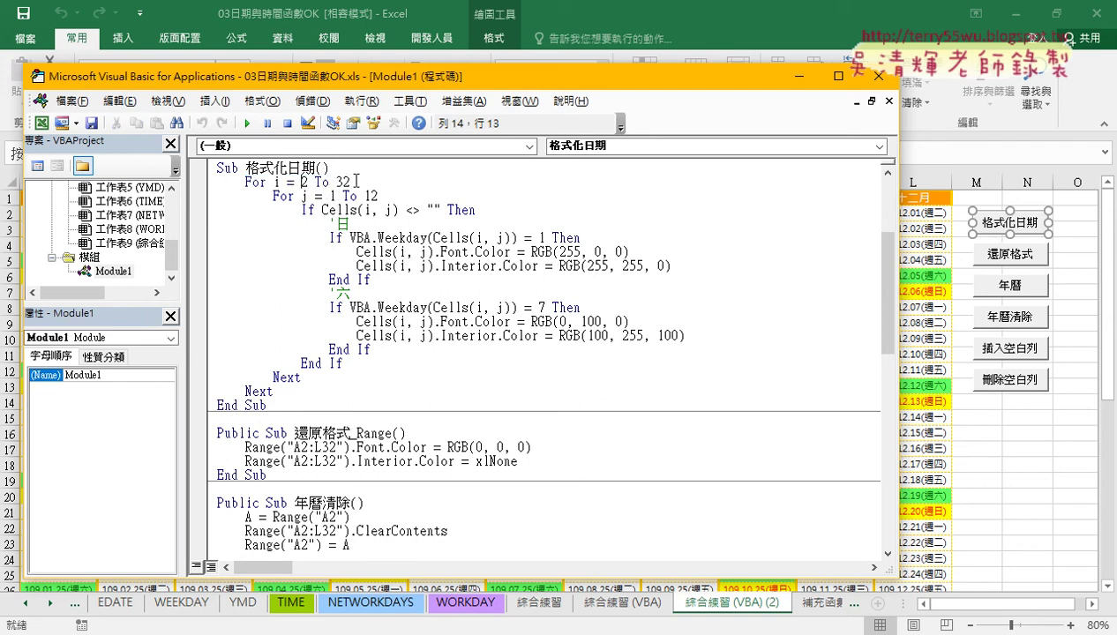
{"action": "left_click", "coordinate": [329, 196]}
{"action": "left_click", "coordinate": [393, 196]}
{"action": "left_click_drag", "start_coordinate": [301, 210], "coordinate": [511, 212]}
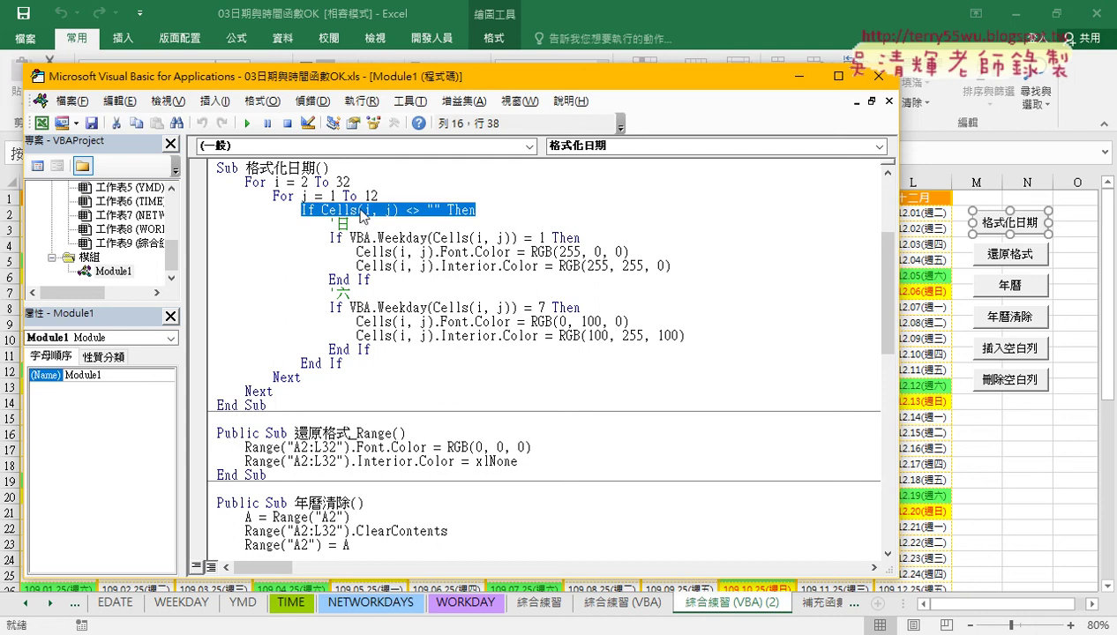
{"action": "left_click", "coordinate": [315, 362]}
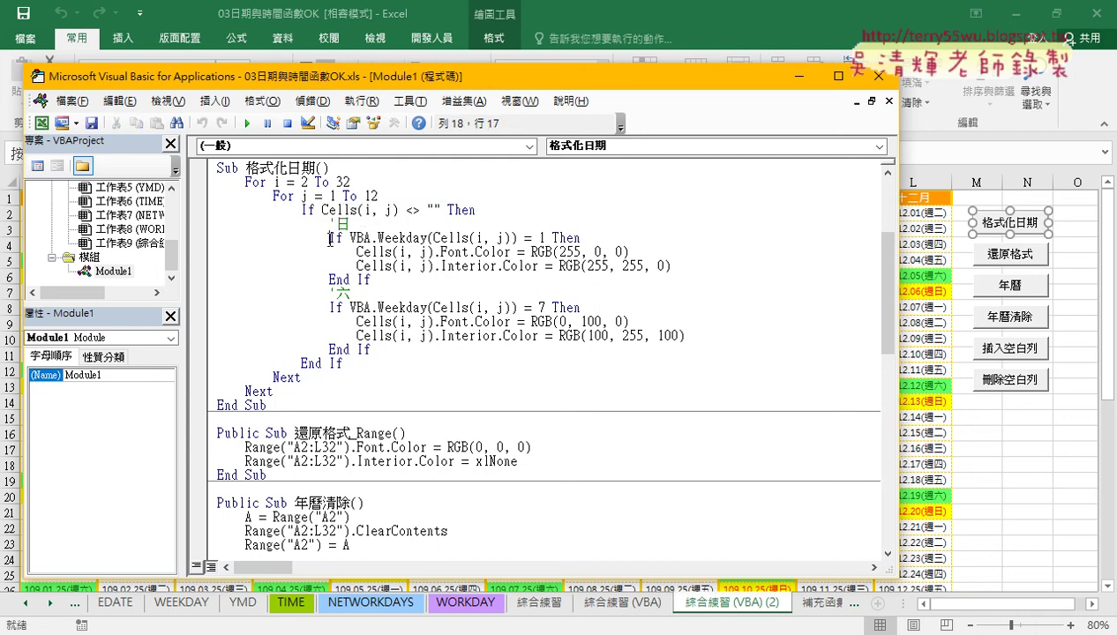
{"action": "left_click_drag", "start_coordinate": [329, 238], "coordinate": [596, 237]}
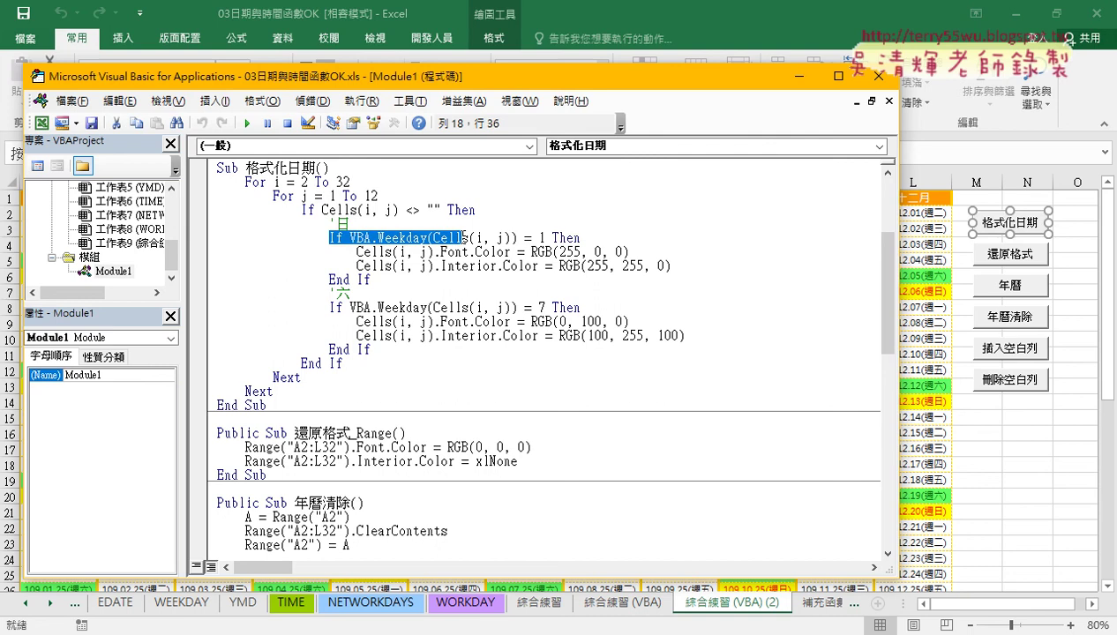
{"action": "left_click", "coordinate": [589, 233]}
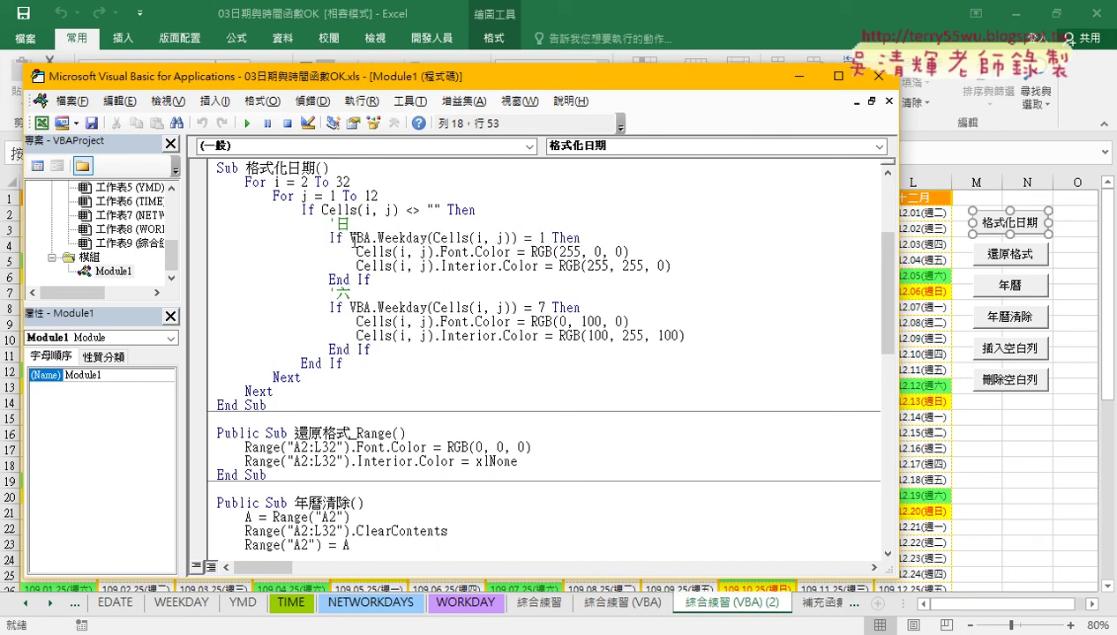
{"action": "left_click_drag", "start_coordinate": [350, 238], "coordinate": [621, 238]}
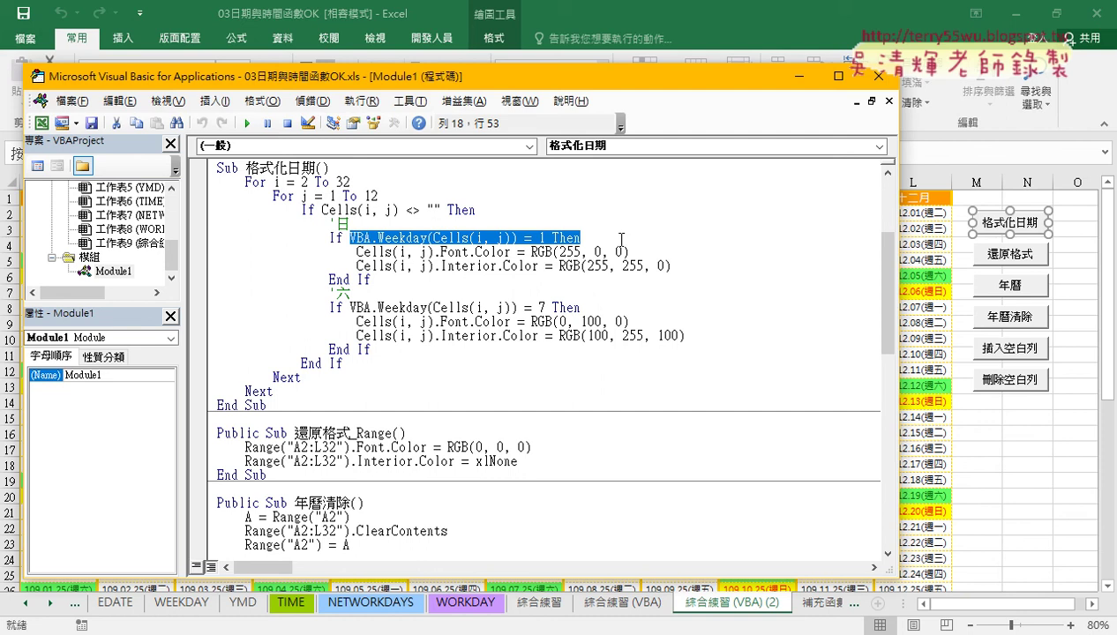
- Delete the Sunday condition after If and try completing vba.w to vba.Weekday
{"action": "key", "text": "BackSpace"}
{"action": "type", "text": "ㄍ"}
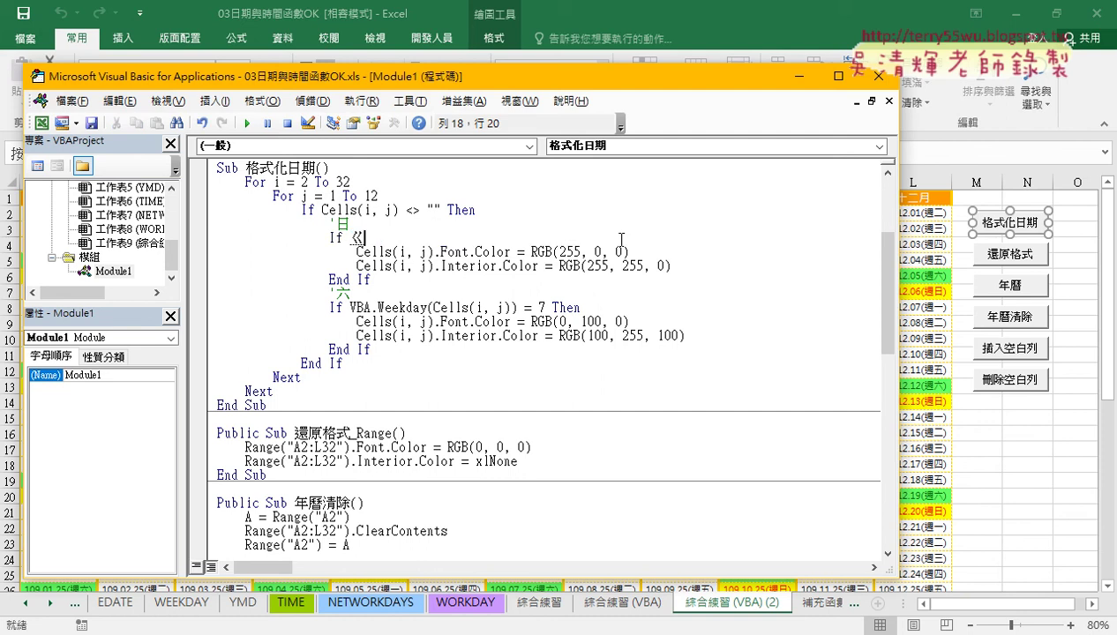
{"action": "key", "text": "BackSpace"}
{"action": "type", "text": "vba"}
{"action": "type", "text": "."}
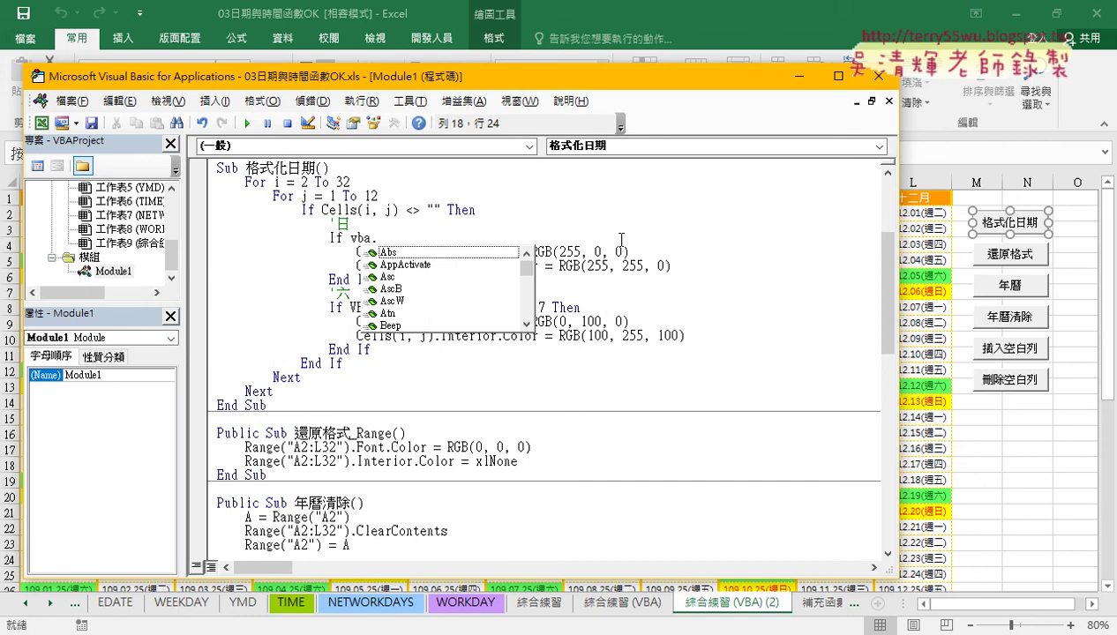
{"action": "type", "text": "w"}
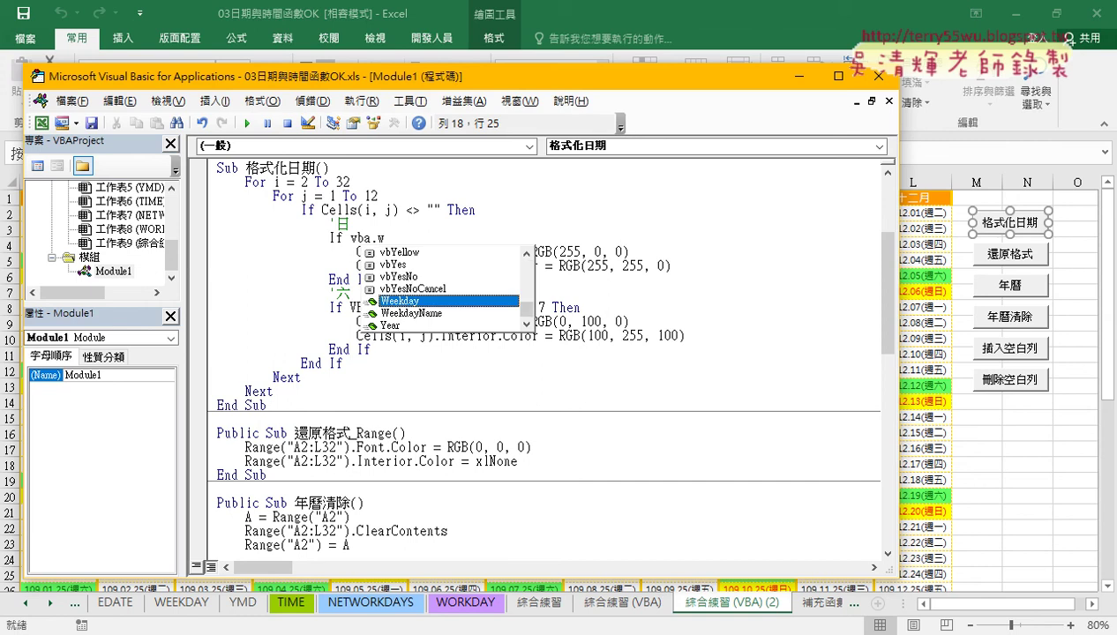
{"action": "double_click", "coordinate": [431, 302]}
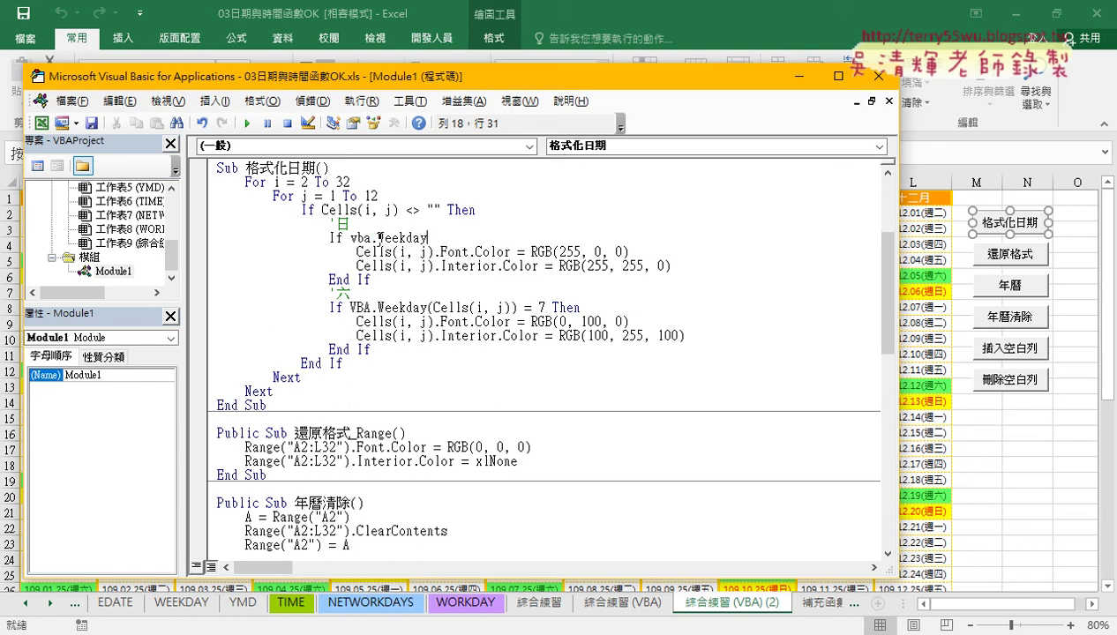
{"action": "left_click_drag", "start_coordinate": [377, 238], "coordinate": [350, 238]}
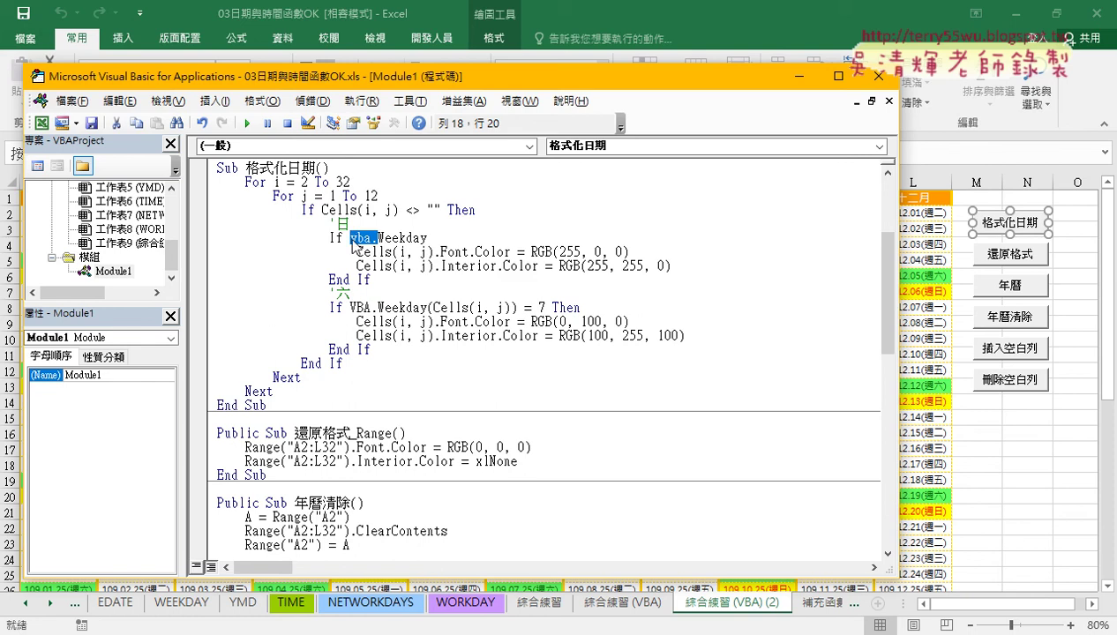
{"action": "key", "text": "Delete"}
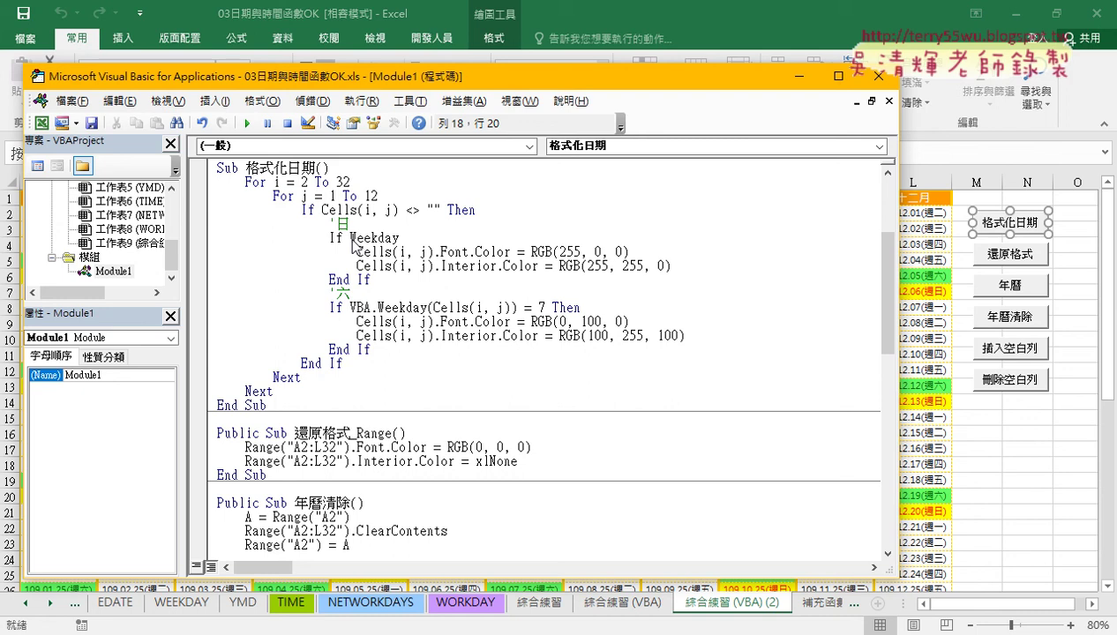
- Retype vba.Weekday from the IntelliSense list and open its F1 help page
{"action": "key", "text": "Delete"}
{"action": "key", "text": "Delete"}
{"action": "key", "text": "Delete"}
{"action": "key", "text": "Delete"}
{"action": "key", "text": "Delete"}
{"action": "key", "text": "Delete"}
{"action": "type", "text": "vb"}
{"action": "type", "text": "a"}
{"action": "type", "text": "."}
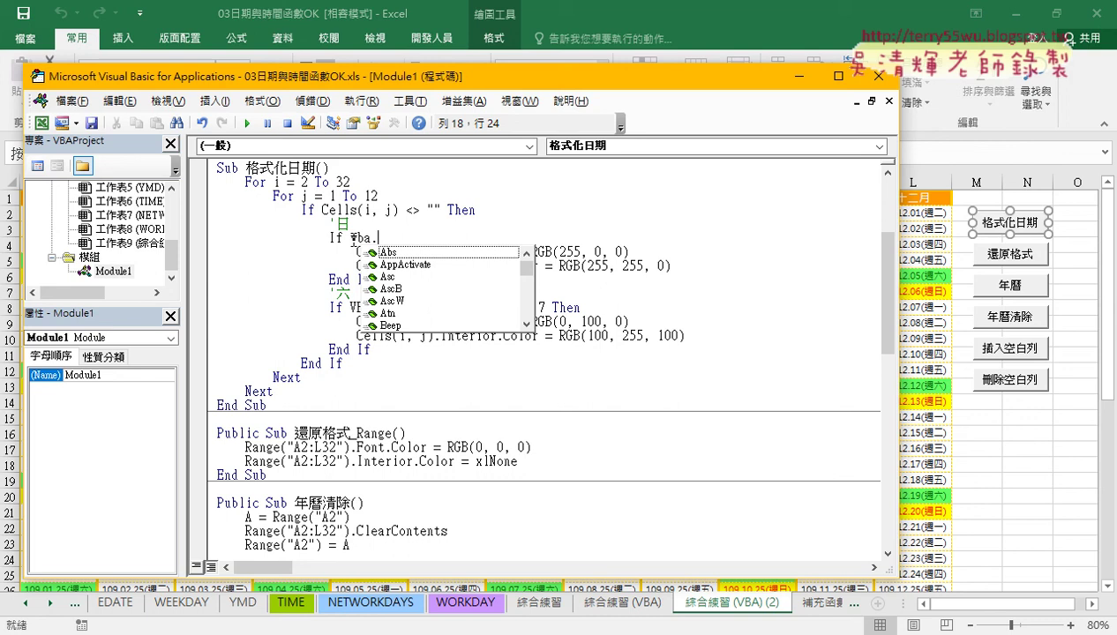
{"action": "type", "text": "w"}
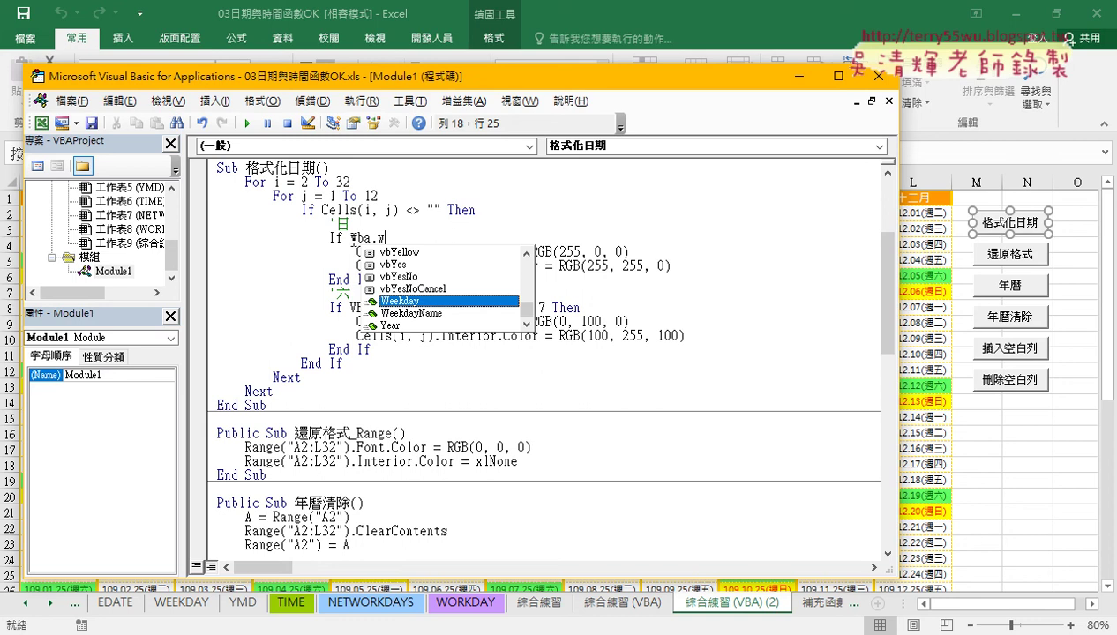
{"action": "key", "text": "Down"}
{"action": "key", "text": "Down"}
{"action": "key", "text": "Up"}
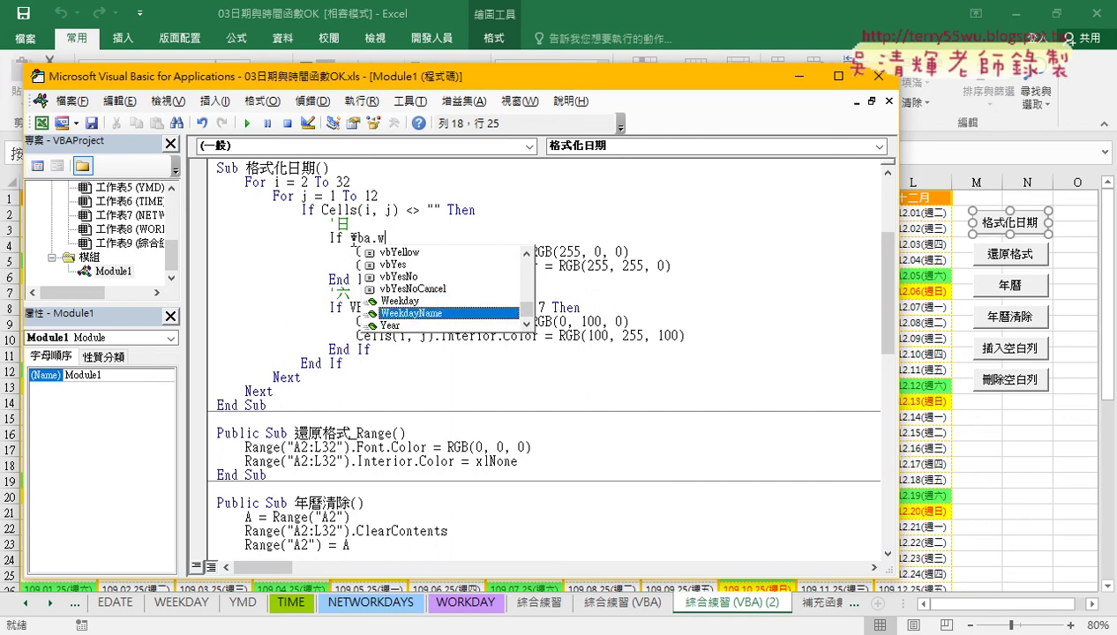
{"action": "key", "text": "Up"}
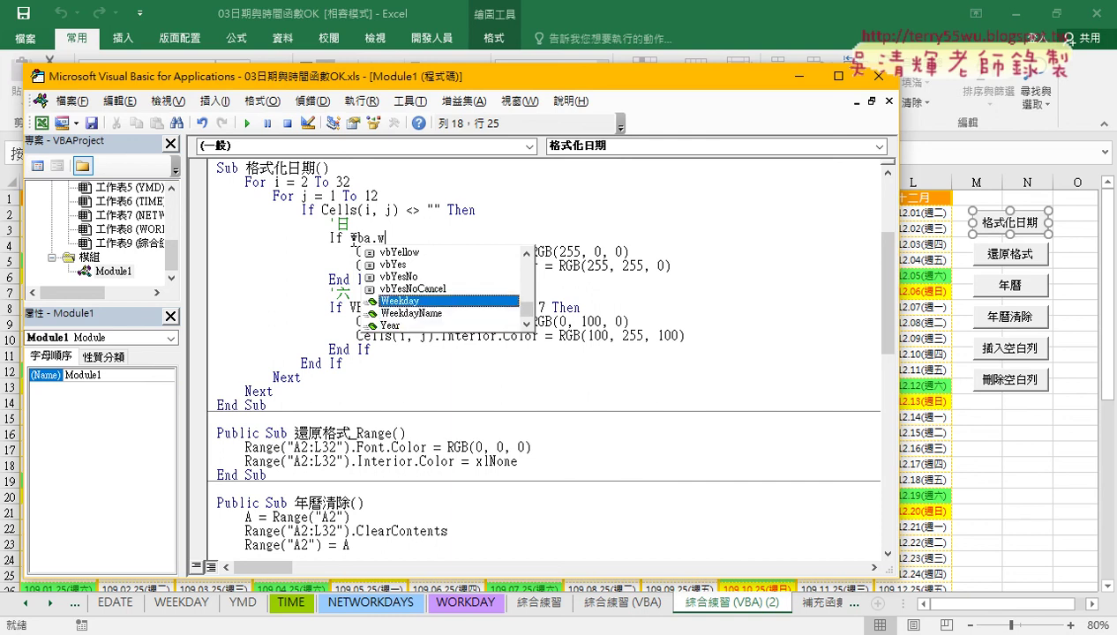
{"action": "double_click", "coordinate": [416, 302]}
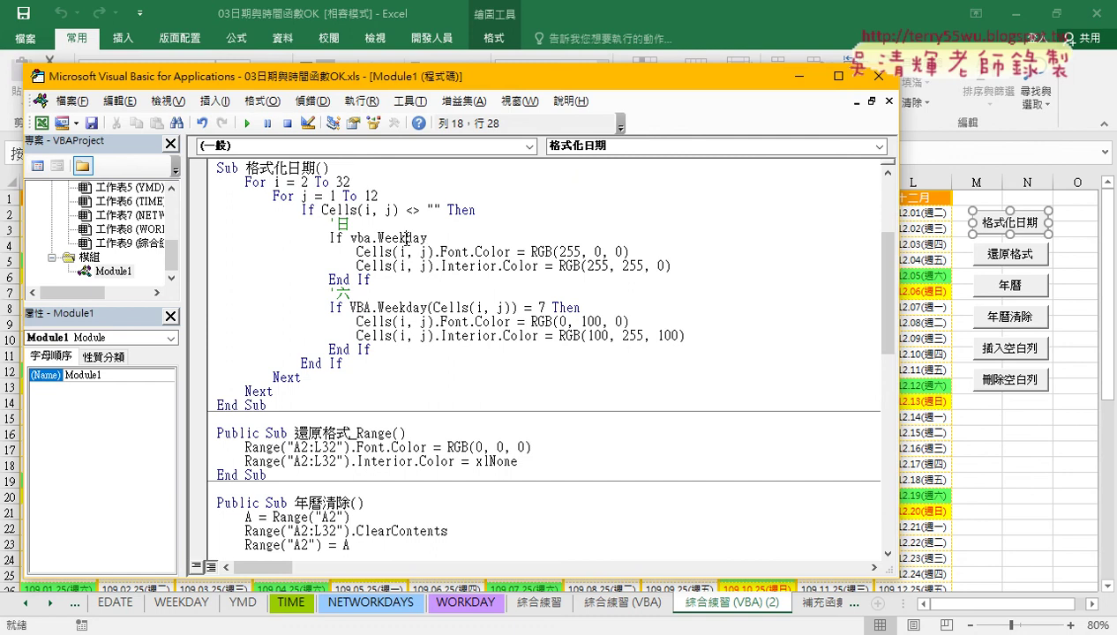
{"action": "key", "text": "F1"}
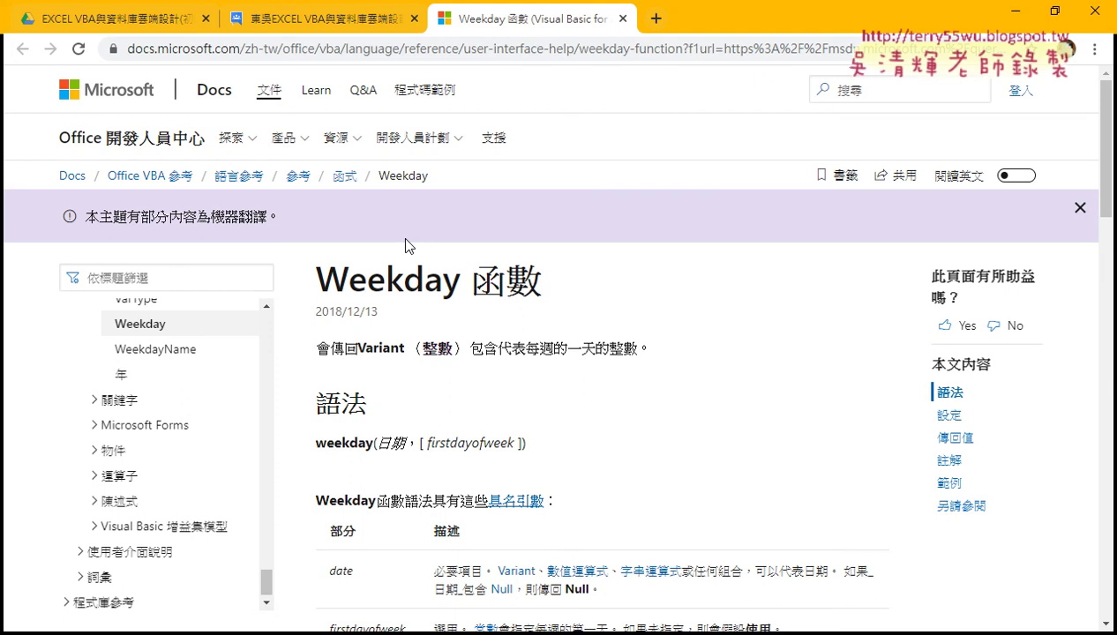
{"action": "scroll", "coordinate": [555, 298], "scroll_direction": "down", "scroll_amount": 1}
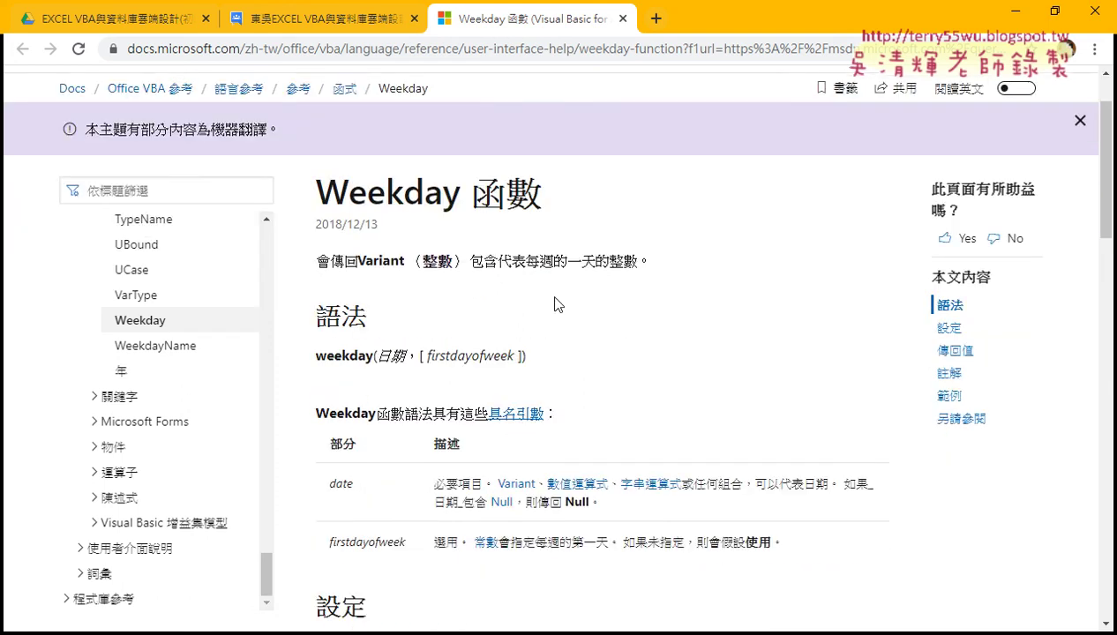
{"action": "scroll", "coordinate": [555, 304], "scroll_direction": "down", "scroll_amount": 2}
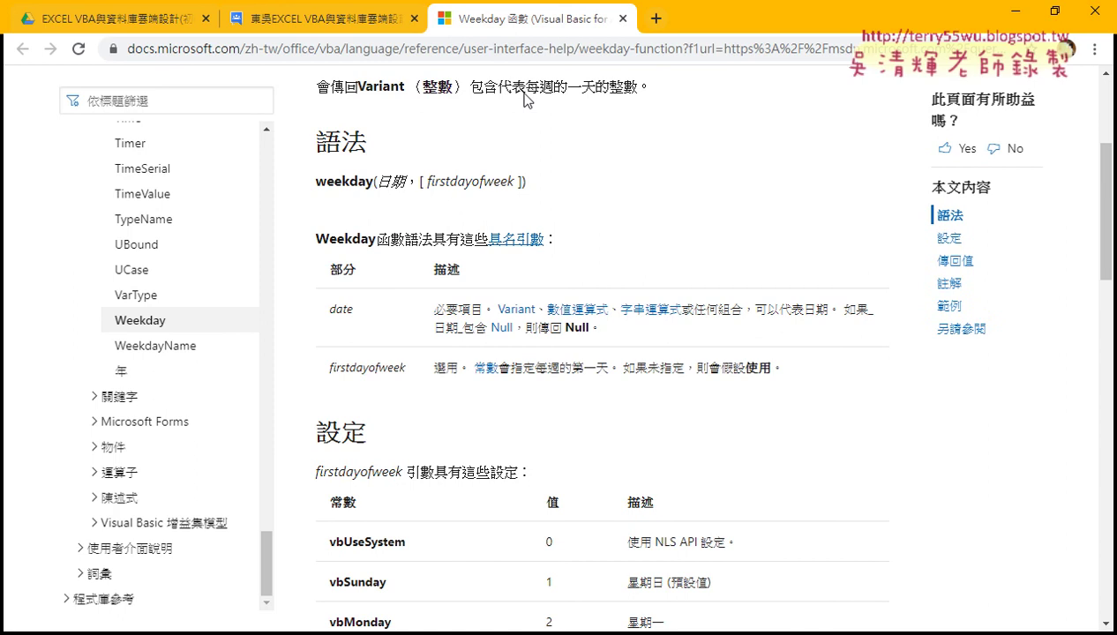
{"action": "scroll", "coordinate": [549, 316], "scroll_direction": "down", "scroll_amount": 1}
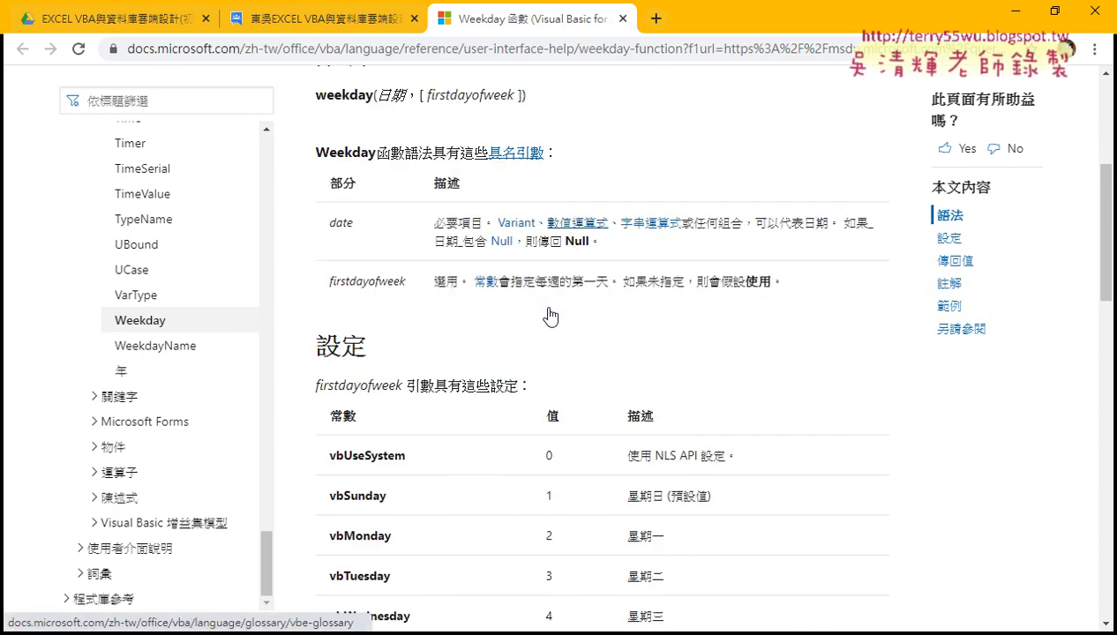
{"action": "scroll", "coordinate": [530, 336], "scroll_direction": "down", "scroll_amount": 1}
{"action": "scroll", "coordinate": [511, 379], "scroll_direction": "down", "scroll_amount": 1}
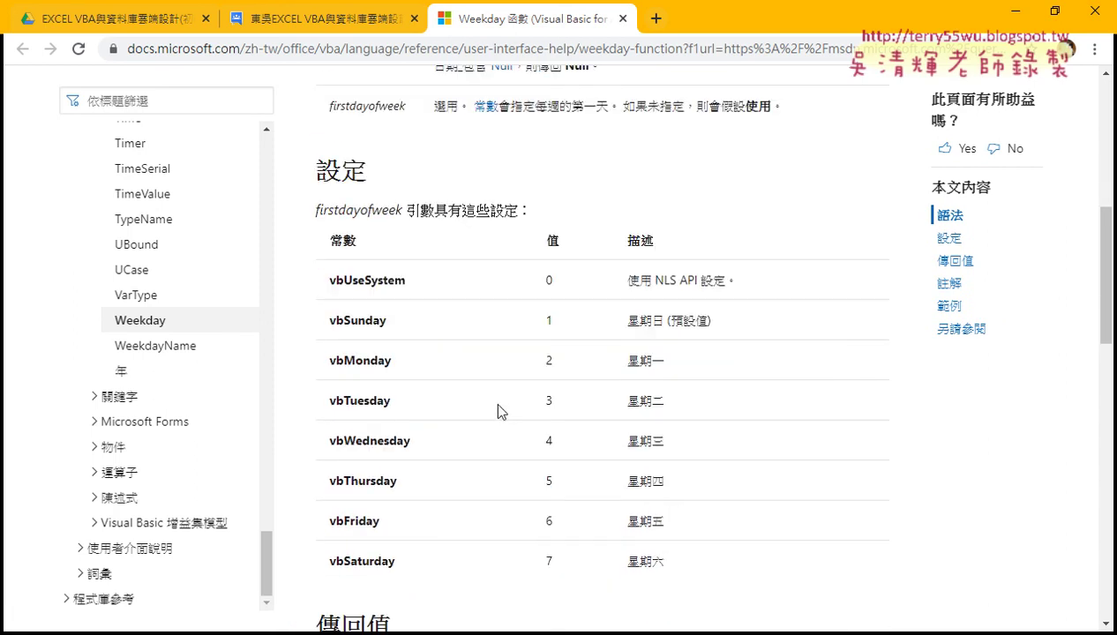
{"action": "scroll", "coordinate": [498, 410], "scroll_direction": "down", "scroll_amount": 2}
{"action": "scroll", "coordinate": [499, 410], "scroll_direction": "down", "scroll_amount": 3}
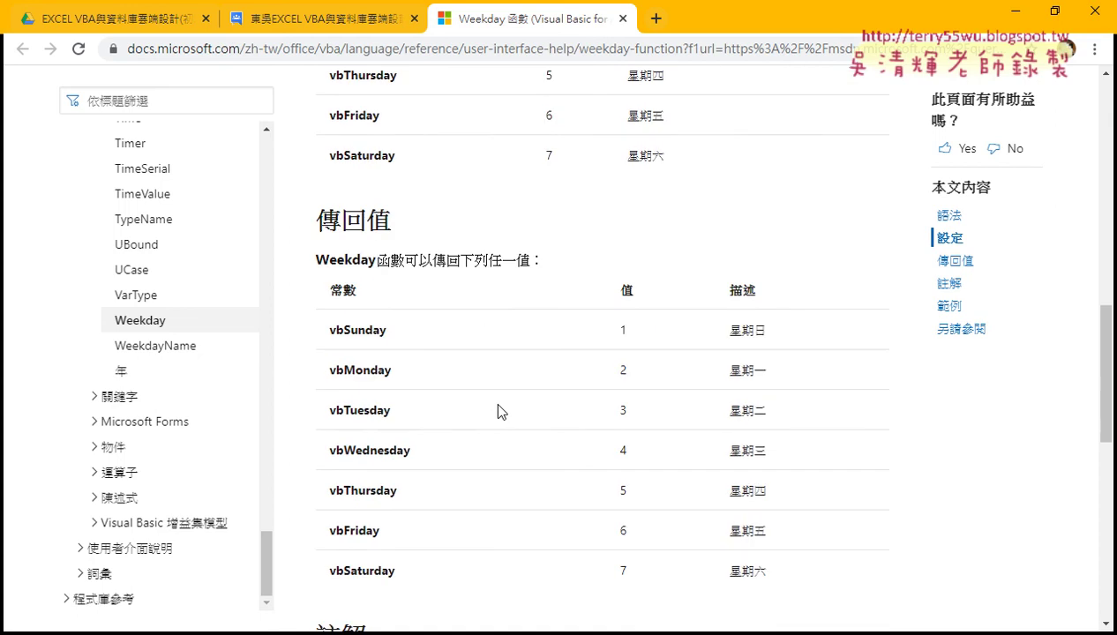
{"action": "scroll", "coordinate": [498, 410], "scroll_direction": "down", "scroll_amount": 2}
{"action": "scroll", "coordinate": [498, 410], "scroll_direction": "down", "scroll_amount": 2}
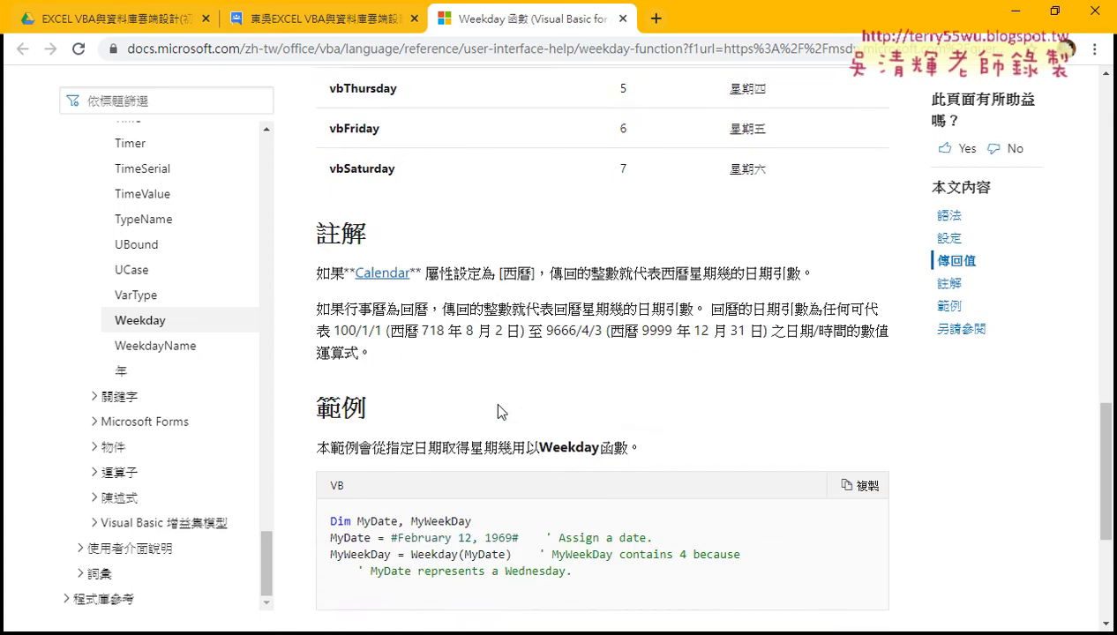
{"action": "scroll", "coordinate": [497, 411], "scroll_direction": "down", "scroll_amount": 2}
{"action": "left_click_drag", "start_coordinate": [315, 255], "coordinate": [365, 255]}
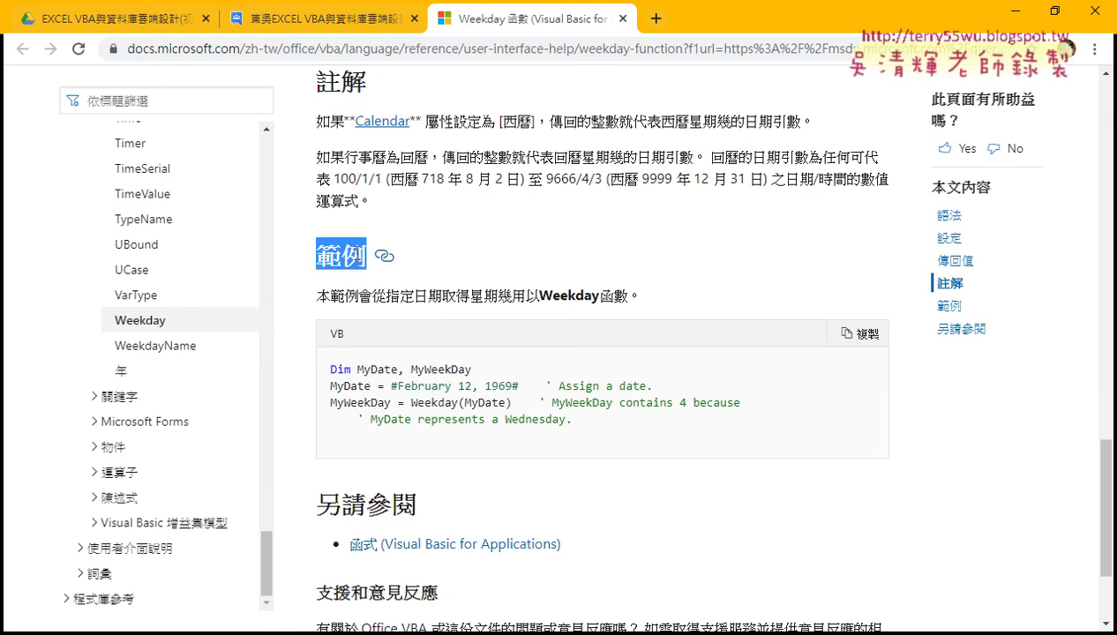
{"action": "scroll", "coordinate": [458, 397], "scroll_direction": "down", "scroll_amount": 2}
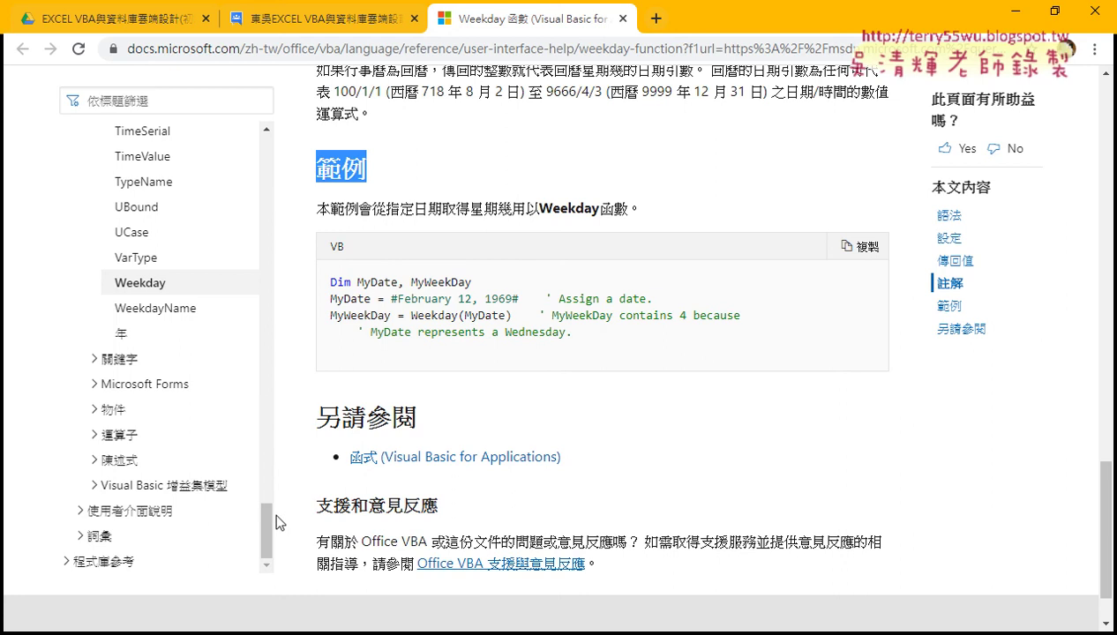
{"action": "left_click_drag", "start_coordinate": [275, 516], "coordinate": [264, 196]}
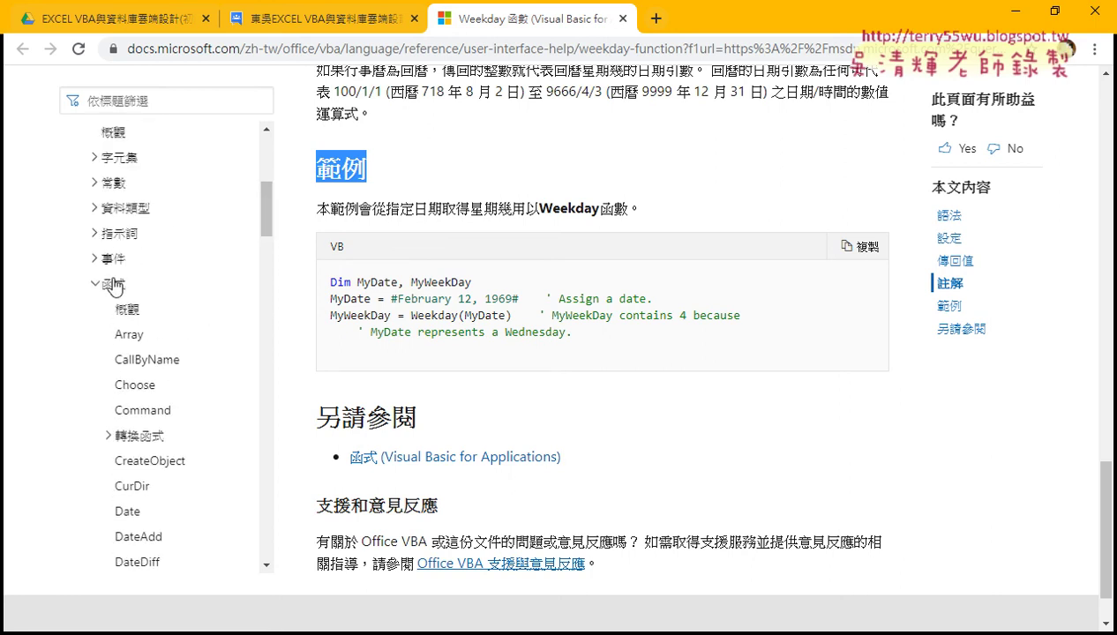
{"action": "left_click", "coordinate": [113, 284]}
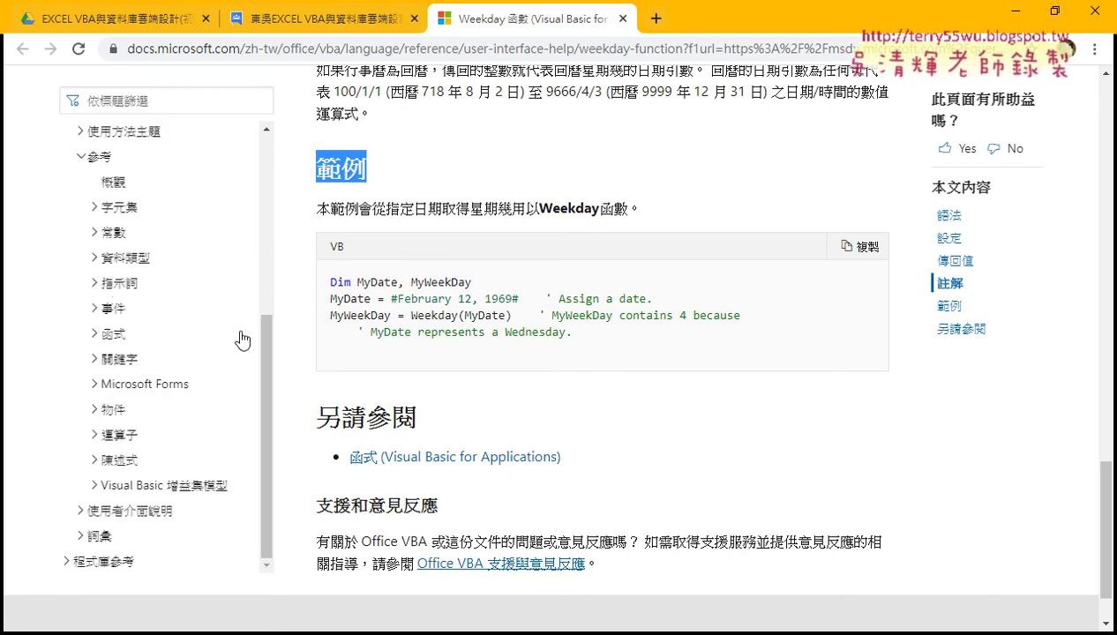
{"action": "left_click_drag", "start_coordinate": [261, 381], "coordinate": [269, 335]}
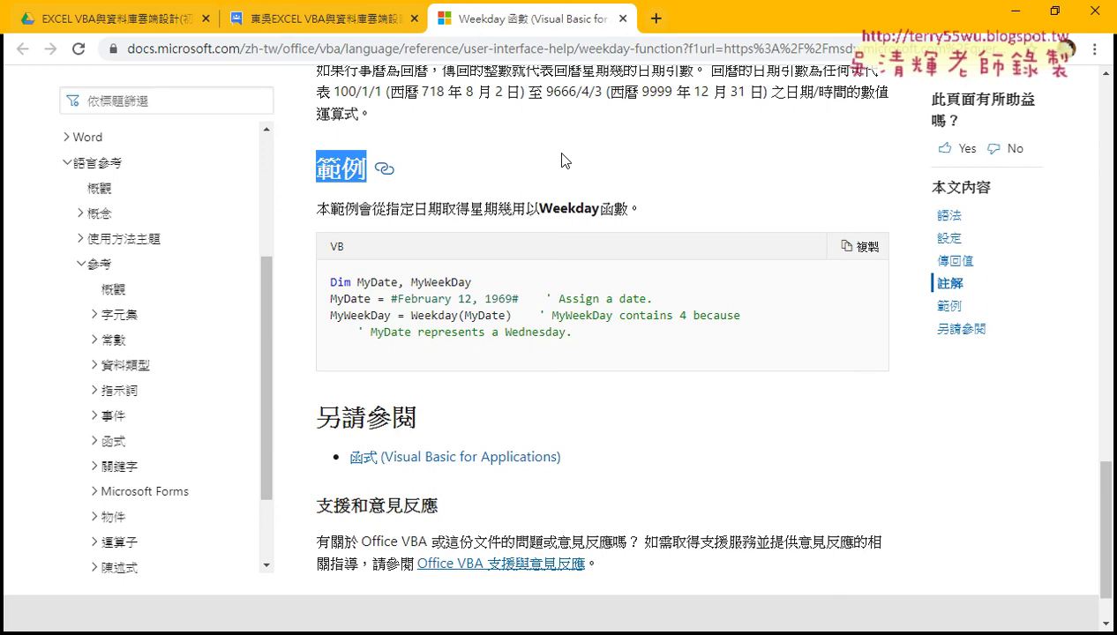
{"action": "scroll", "coordinate": [224, 426], "scroll_direction": "down", "scroll_amount": 1}
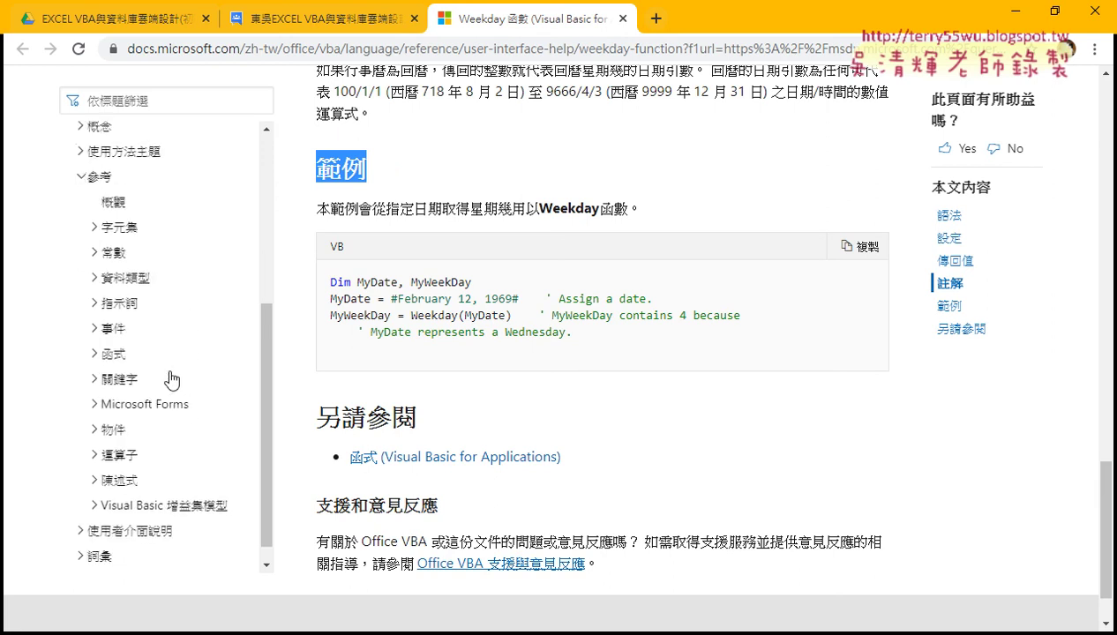
{"action": "left_click", "coordinate": [114, 354]}
{"action": "scroll", "coordinate": [164, 399], "scroll_direction": "down", "scroll_amount": 2}
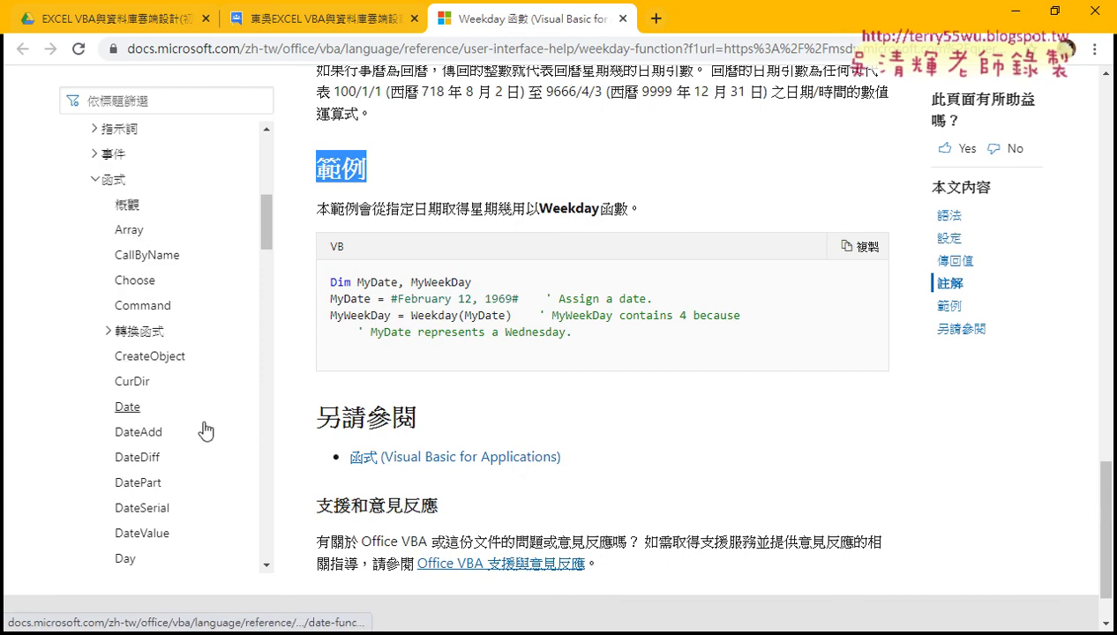
{"action": "scroll", "coordinate": [132, 388], "scroll_direction": "down", "scroll_amount": 1}
- Open the Date function reference and scroll to its example assigning Date to MyDate
{"action": "left_click", "coordinate": [130, 321]}
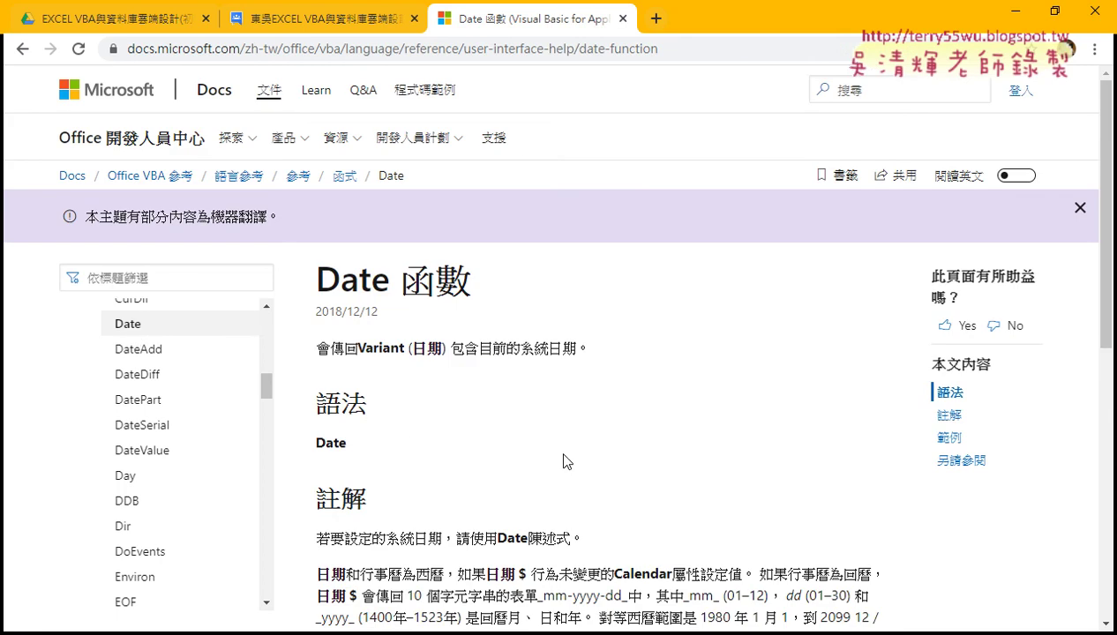
{"action": "scroll", "coordinate": [562, 454], "scroll_direction": "down", "scroll_amount": 1}
{"action": "scroll", "coordinate": [511, 369], "scroll_direction": "down", "scroll_amount": 2}
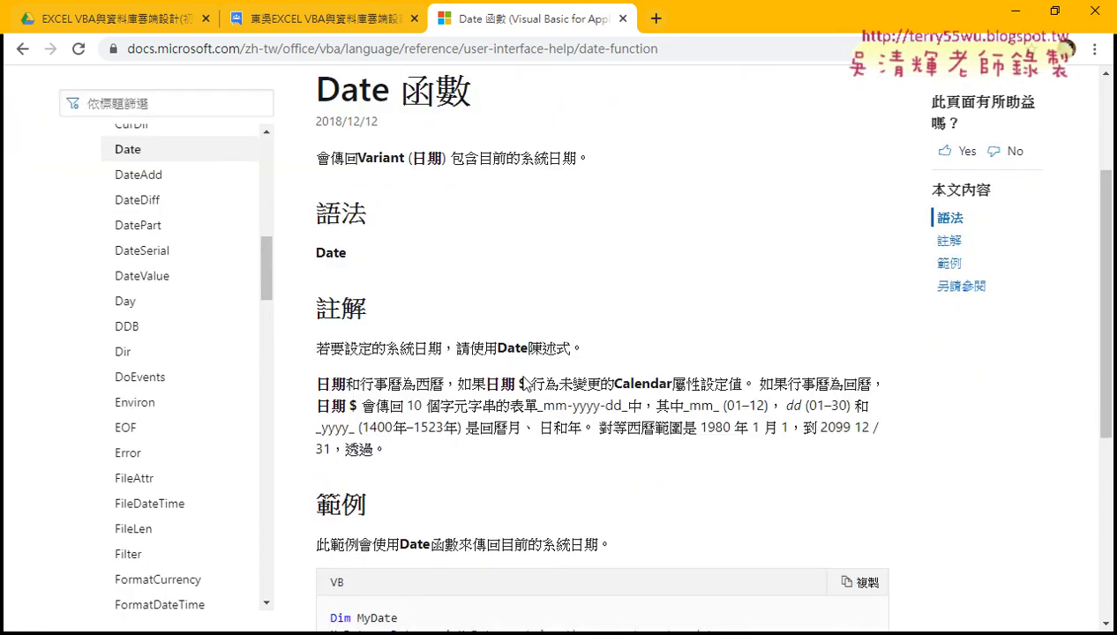
{"action": "scroll", "coordinate": [494, 353], "scroll_direction": "down", "scroll_amount": 3}
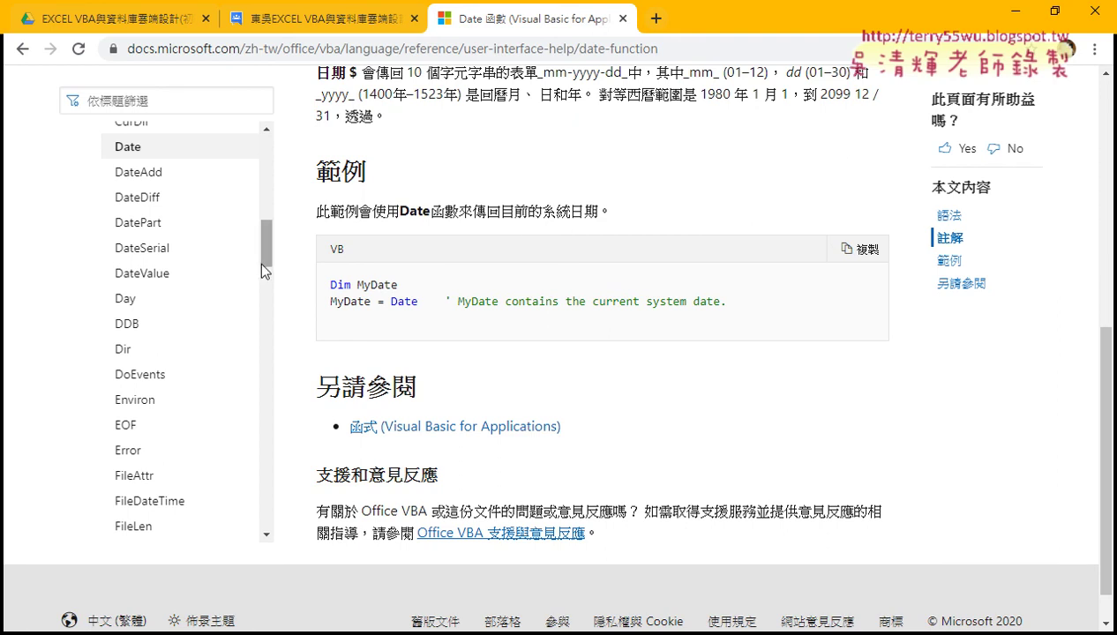
{"action": "left_click_drag", "start_coordinate": [271, 260], "coordinate": [274, 364]}
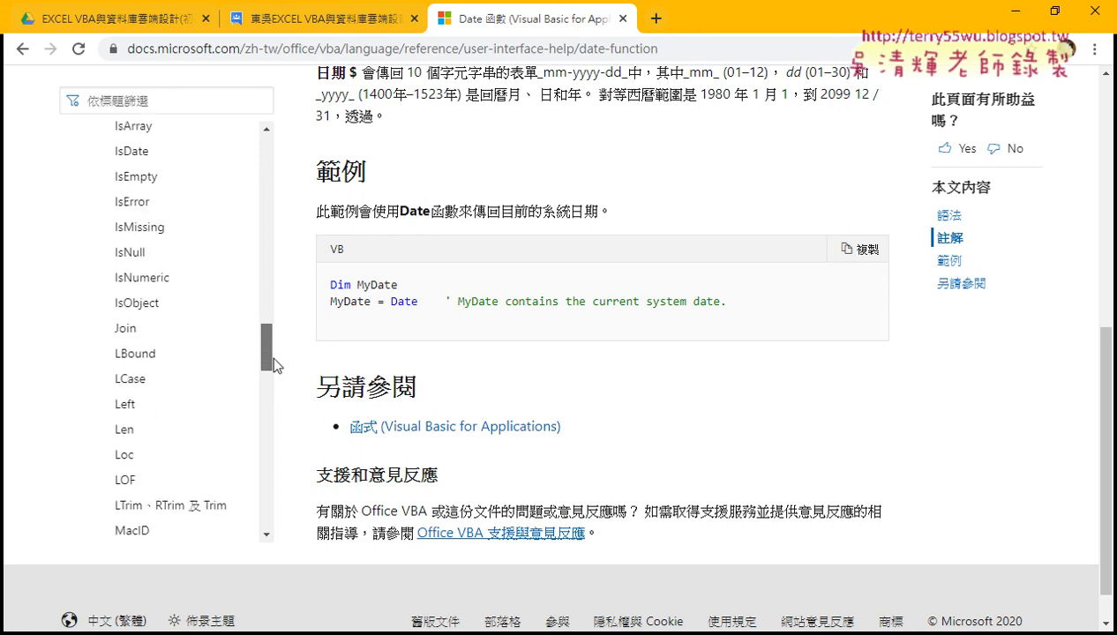
{"action": "left_click_drag", "start_coordinate": [273, 359], "coordinate": [274, 342]}
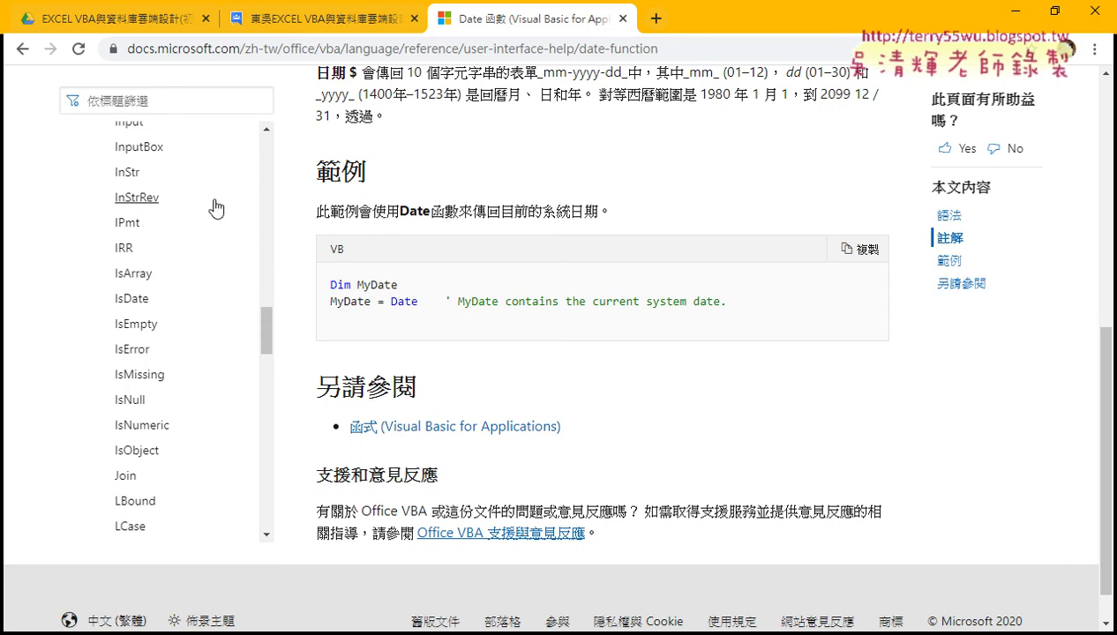
- Open the InStr reference page, select its description, and scroll to the syntax argument table
{"action": "left_click", "coordinate": [135, 176]}
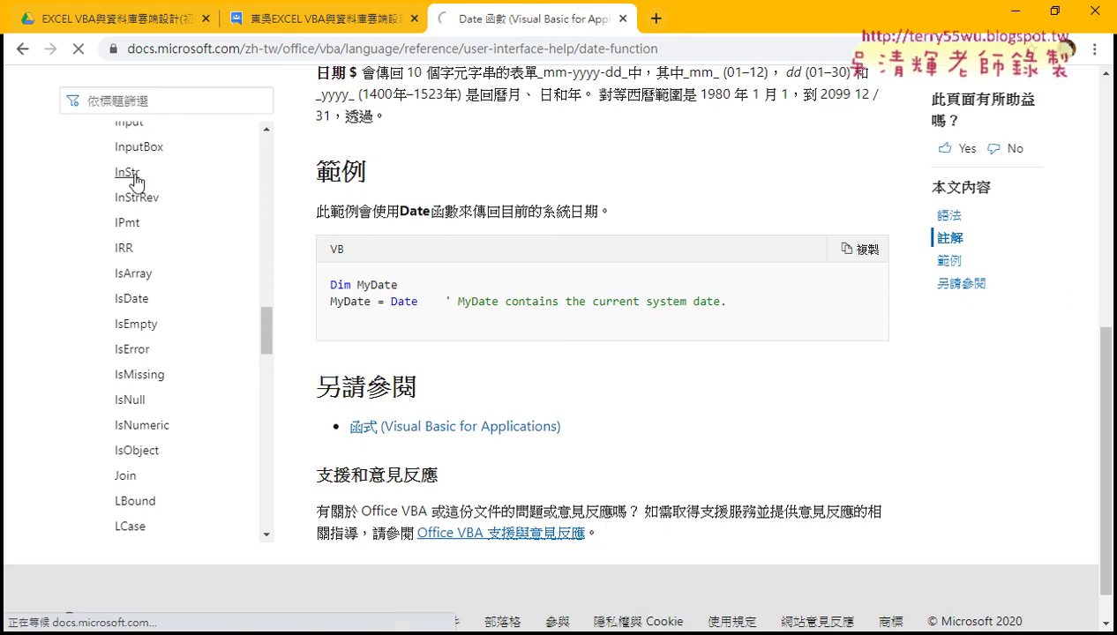
{"action": "scroll", "coordinate": [623, 348], "scroll_direction": "down", "scroll_amount": 1}
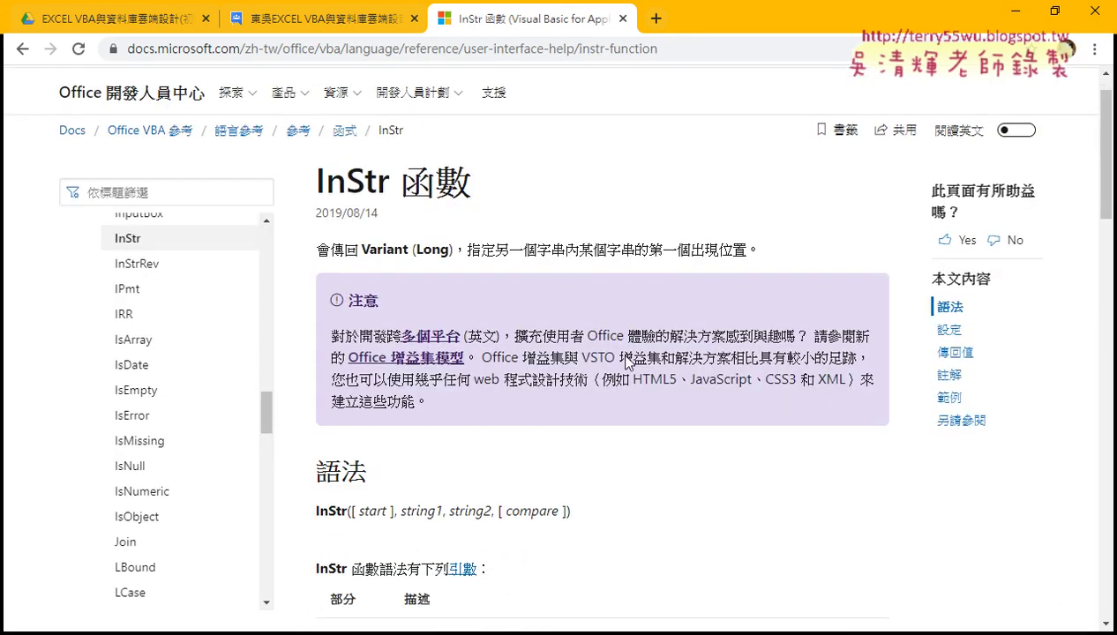
{"action": "left_click_drag", "start_coordinate": [467, 207], "coordinate": [798, 206]}
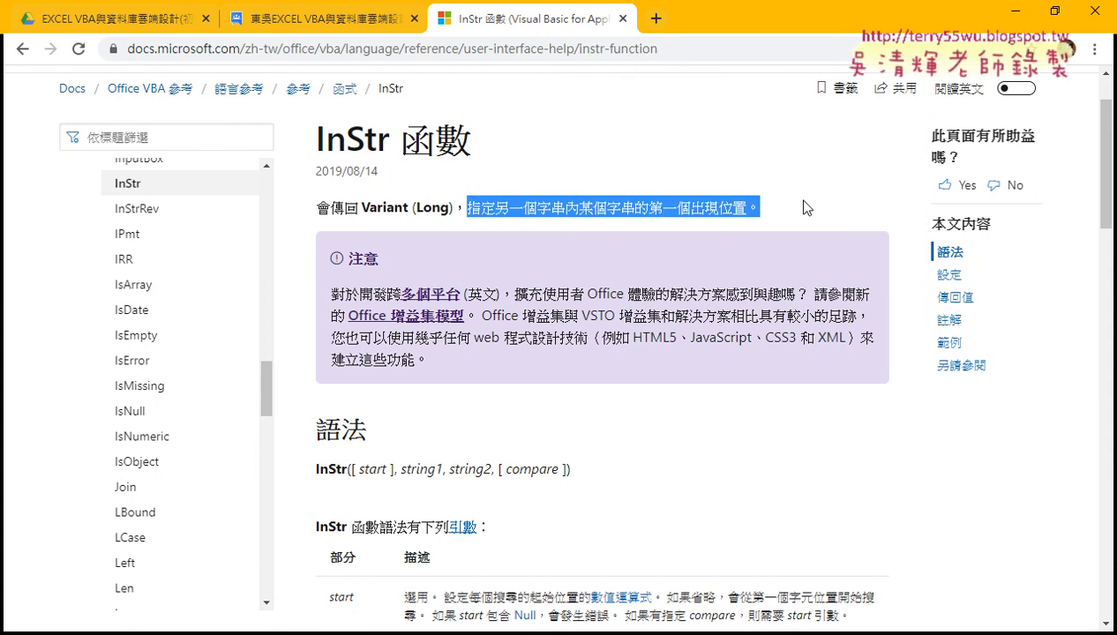
{"action": "scroll", "coordinate": [657, 474], "scroll_direction": "down", "scroll_amount": 1}
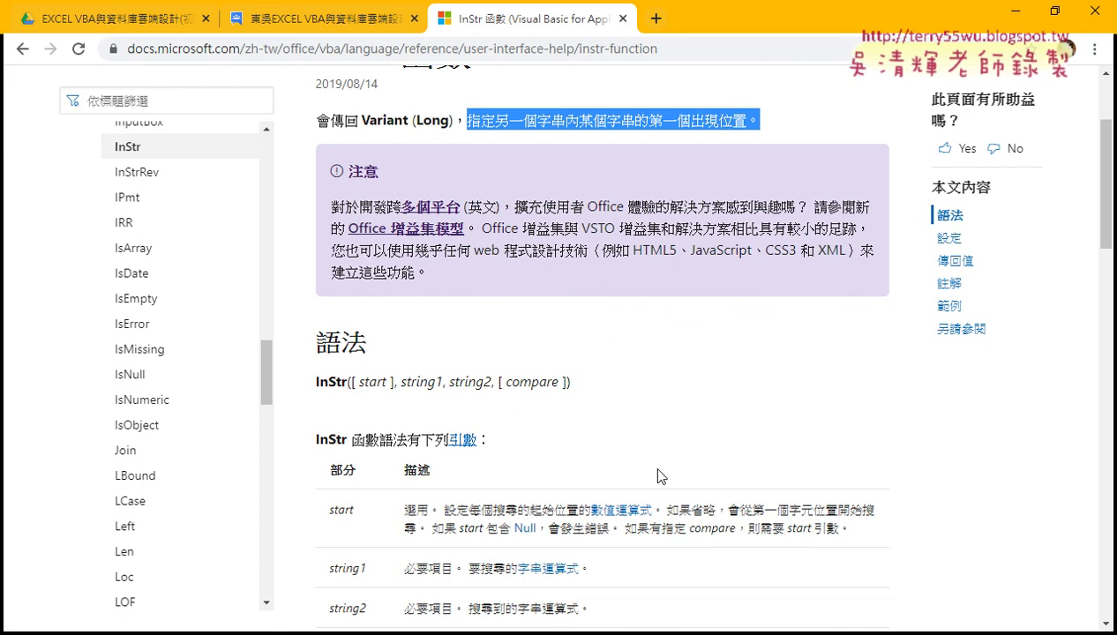
{"action": "scroll", "coordinate": [657, 475], "scroll_direction": "down", "scroll_amount": 1}
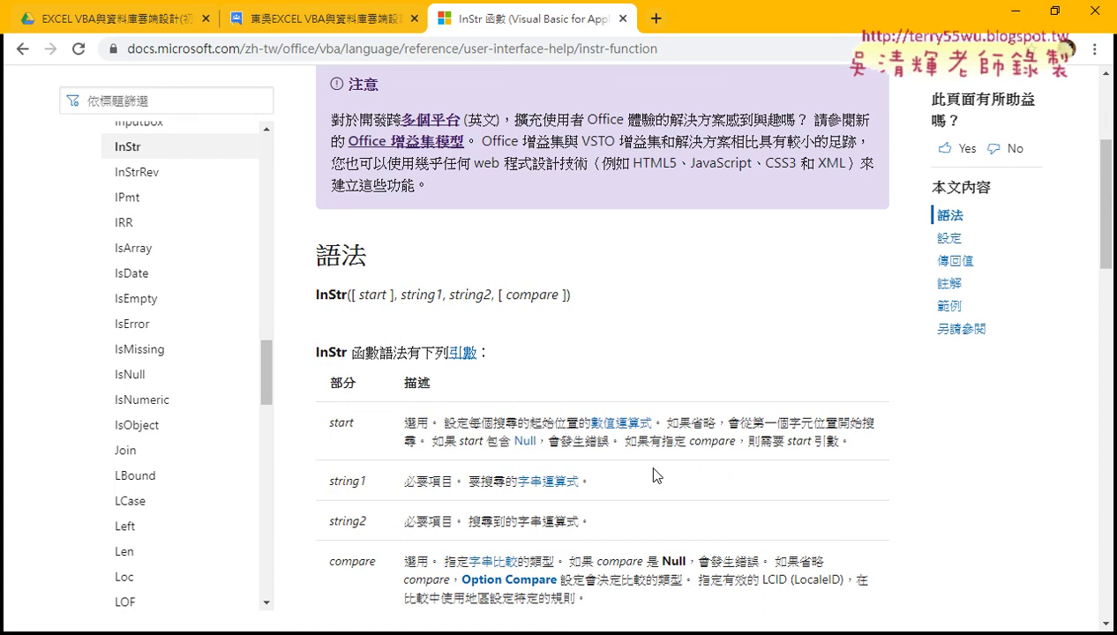
- Complete the Sunday test as If VBA.Weekday(Cells(i, j)) = 0 Then
{"action": "left_click", "coordinate": [1007, 12]}
{"action": "left_click", "coordinate": [435, 237]}
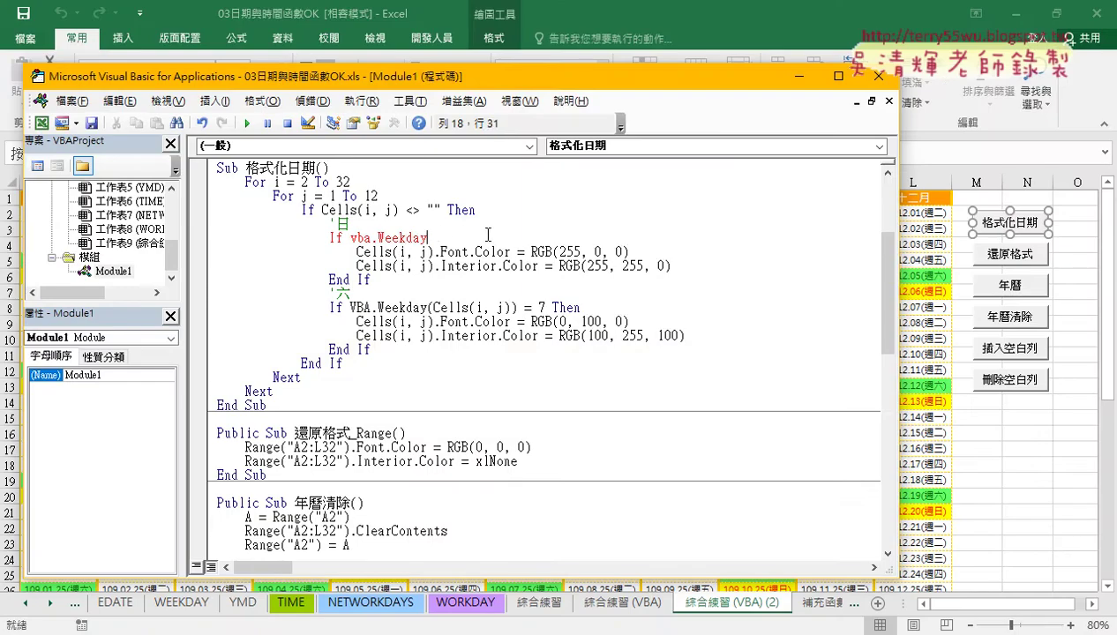
{"action": "type", "text": "("}
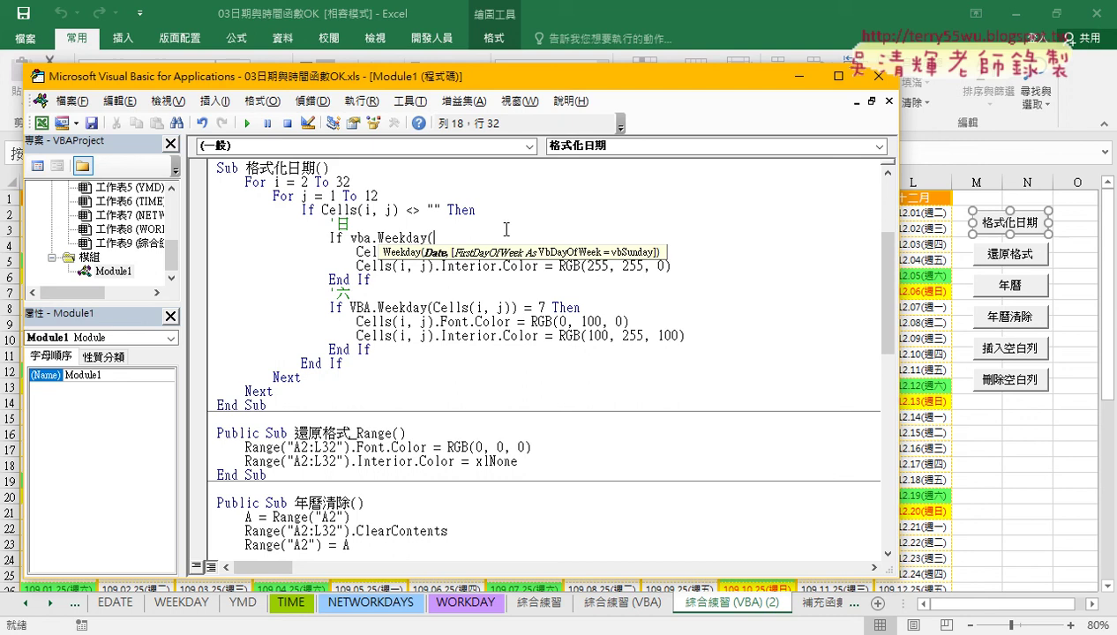
{"action": "type", "text": "cells"}
{"action": "type", "text": "(i,"}
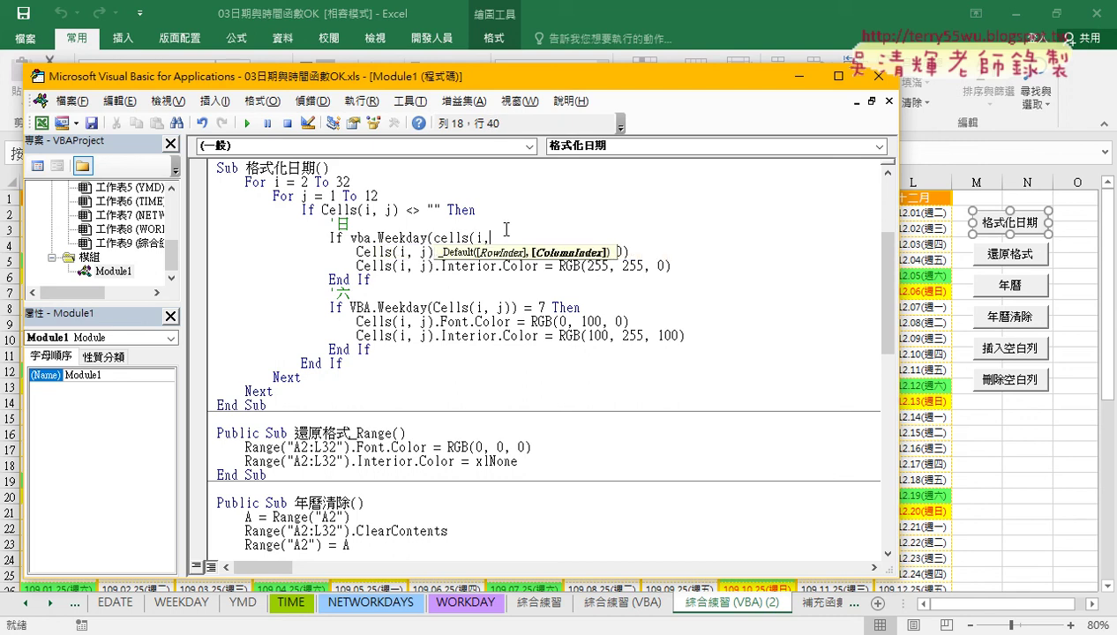
{"action": "type", "text": "j)"}
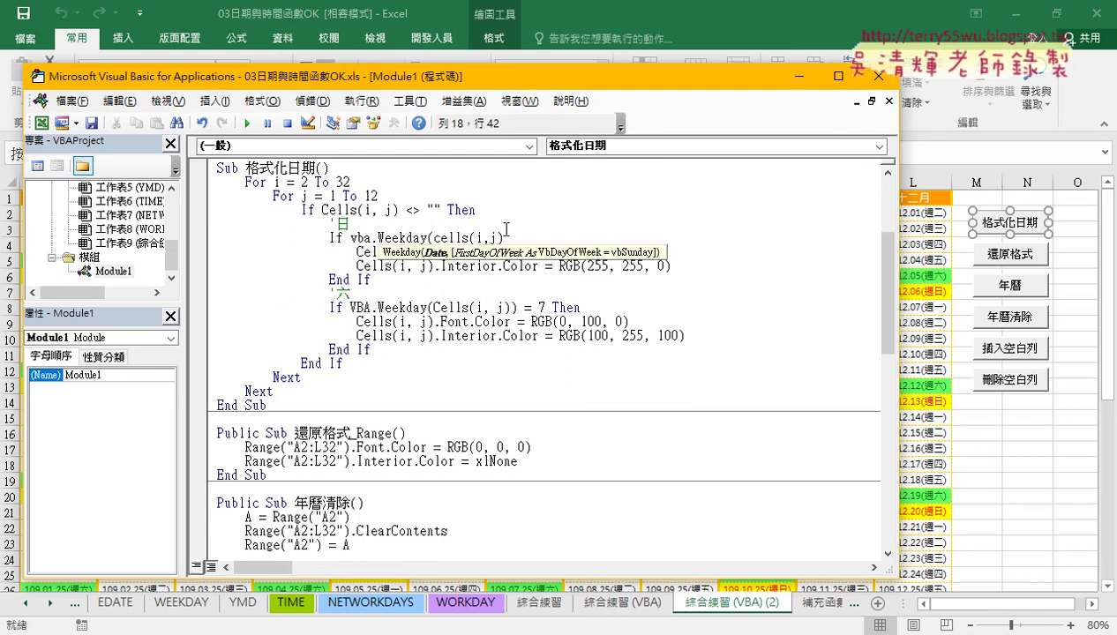
{"action": "type", "text": ")"}
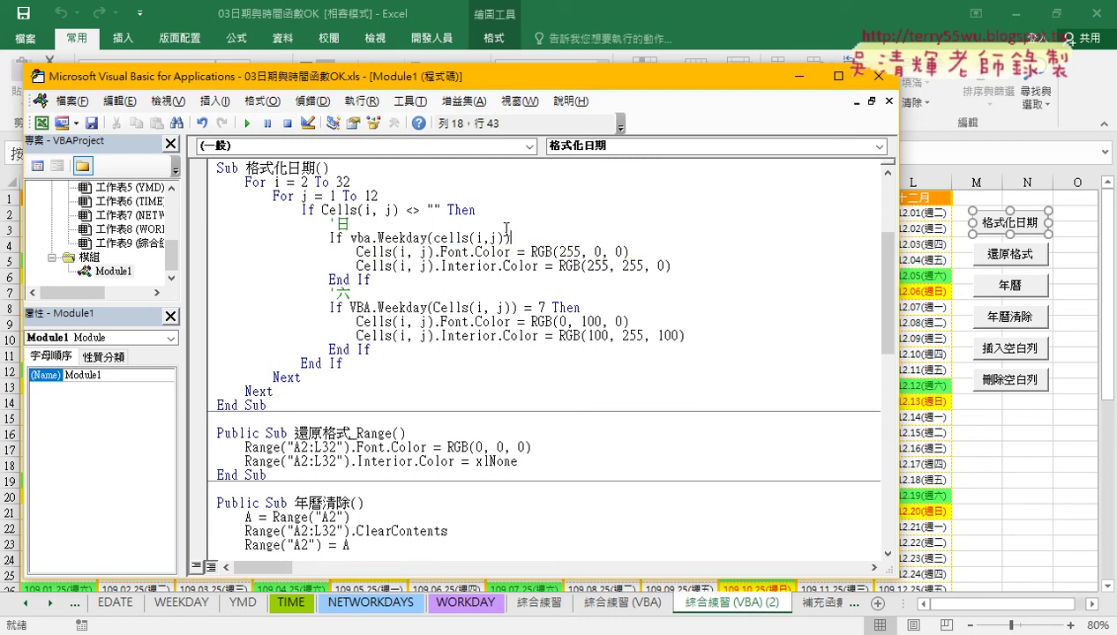
{"action": "type", "text": "="}
{"action": "type", "text": "0"}
{"action": "type", "text": " the"}
{"action": "type", "text": "n"}
{"action": "left_click", "coordinate": [532, 256]}
- Highlight the red font and yellow fill statements, then close the VBA editor
{"action": "left_click_drag", "start_coordinate": [628, 253], "coordinate": [356, 253]}
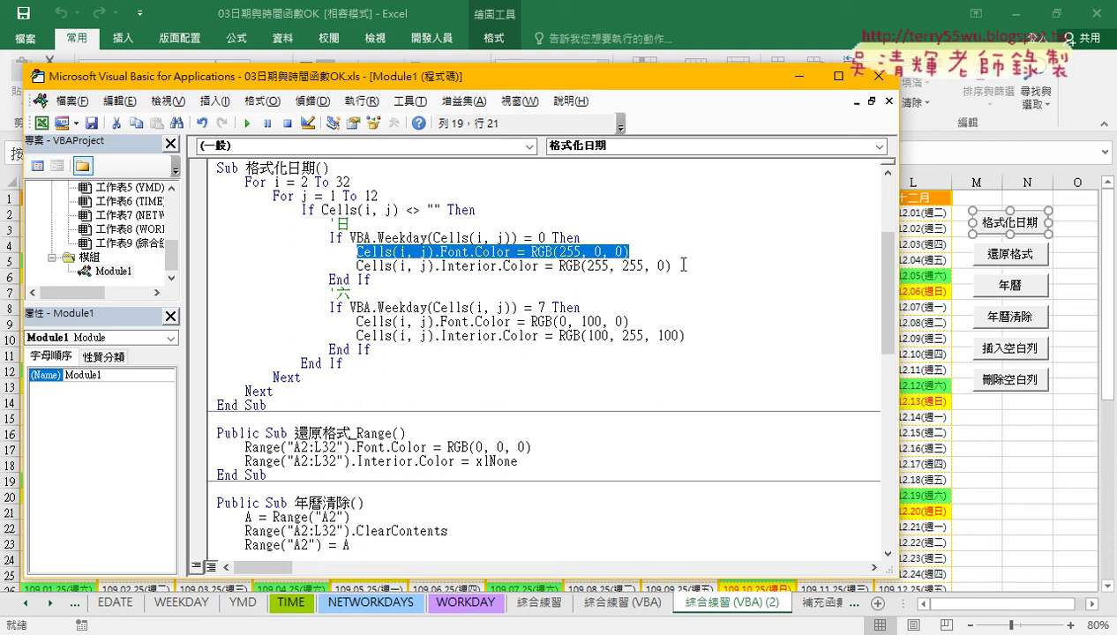
{"action": "left_click_drag", "start_coordinate": [672, 266], "coordinate": [356, 266]}
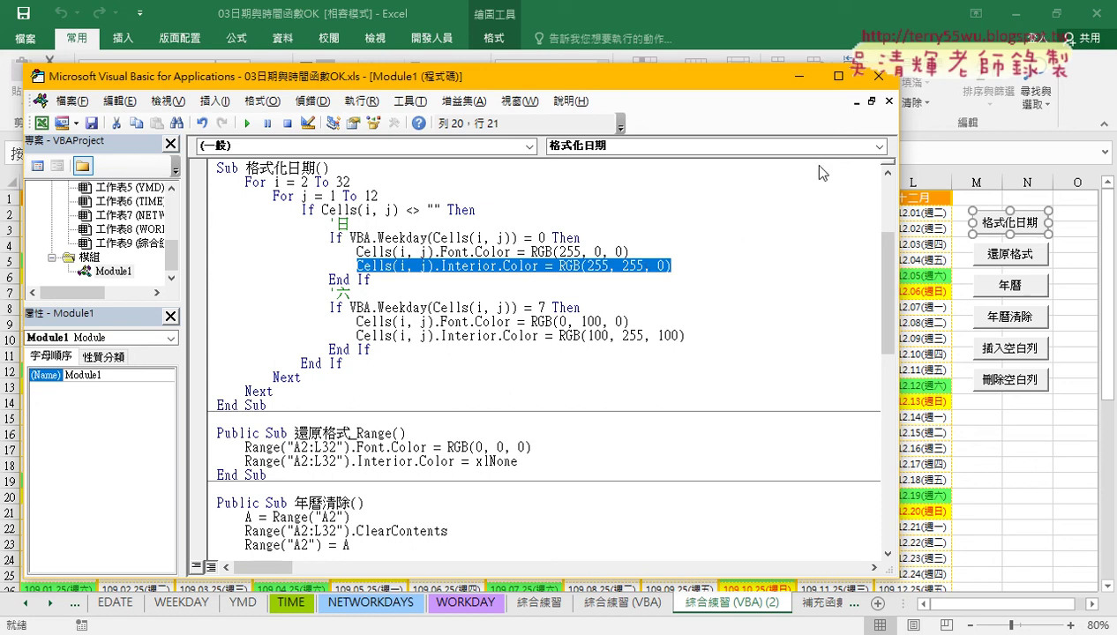
{"action": "left_click", "coordinate": [874, 84]}
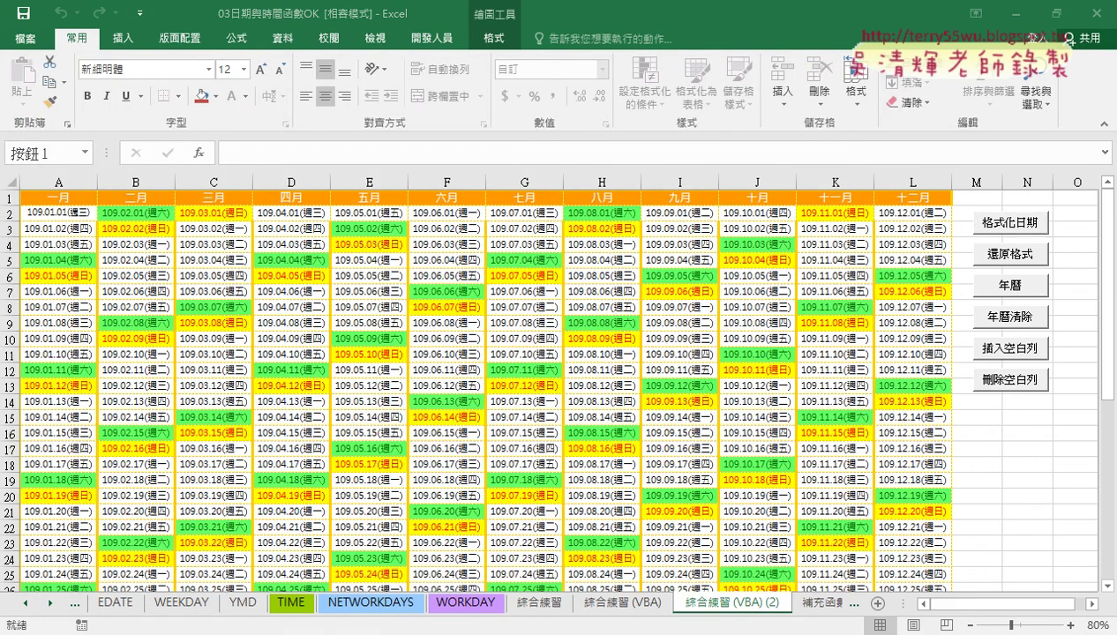
{"action": "key", "text": "alt+Tab"}
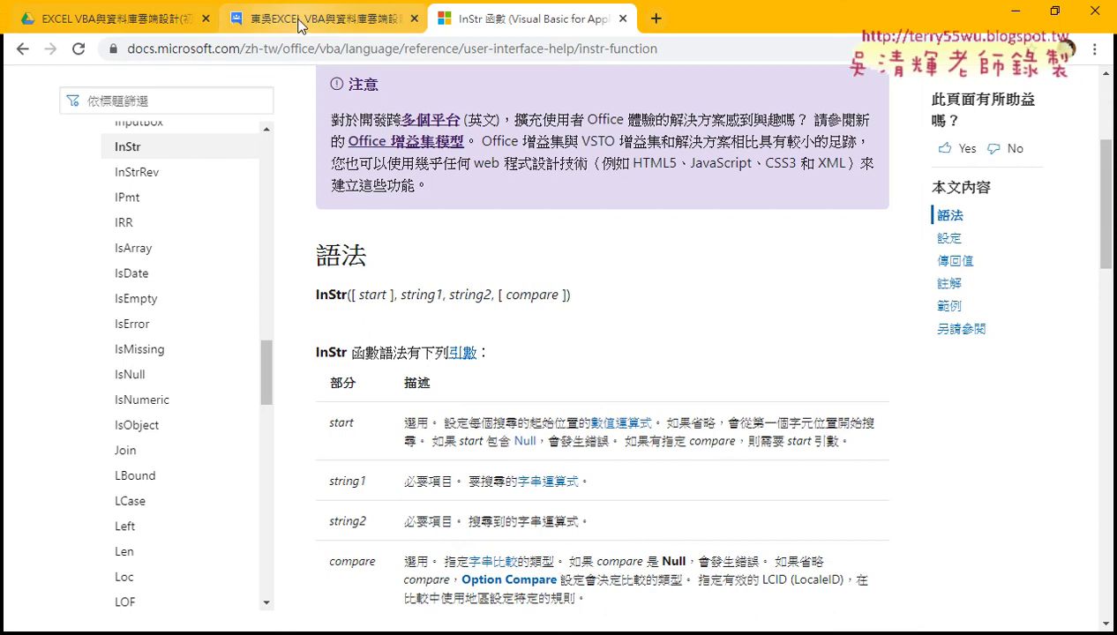
{"action": "left_click", "coordinate": [298, 27]}
{"action": "scroll", "coordinate": [486, 401], "scroll_direction": "down", "scroll_amount": 1}
{"action": "scroll", "coordinate": [538, 393], "scroll_direction": "down", "scroll_amount": 1}
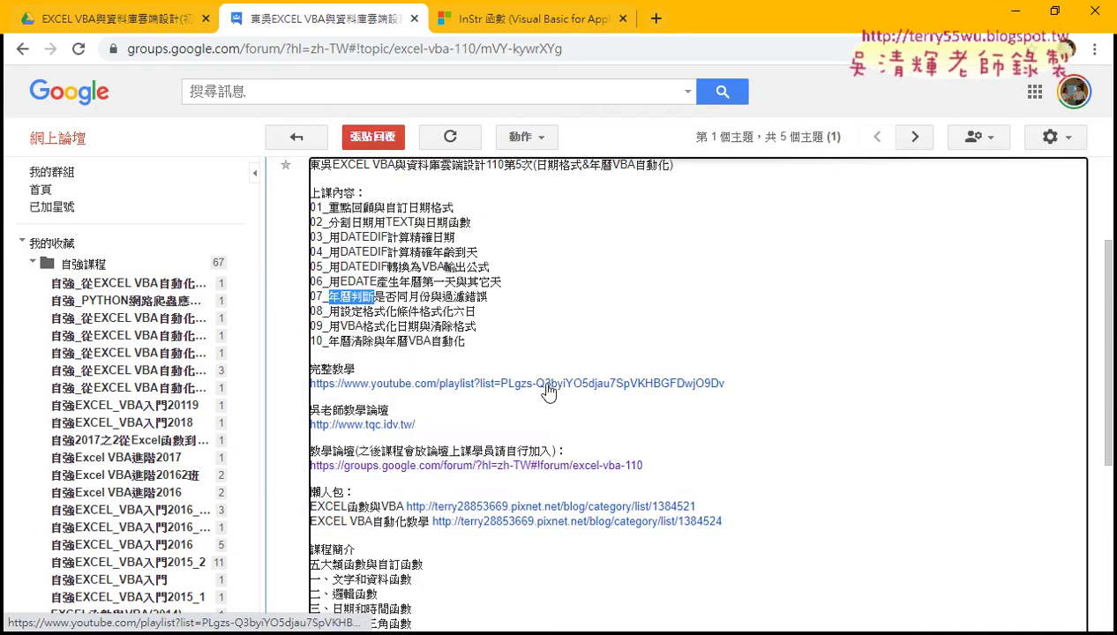
{"action": "left_click", "coordinate": [549, 393]}
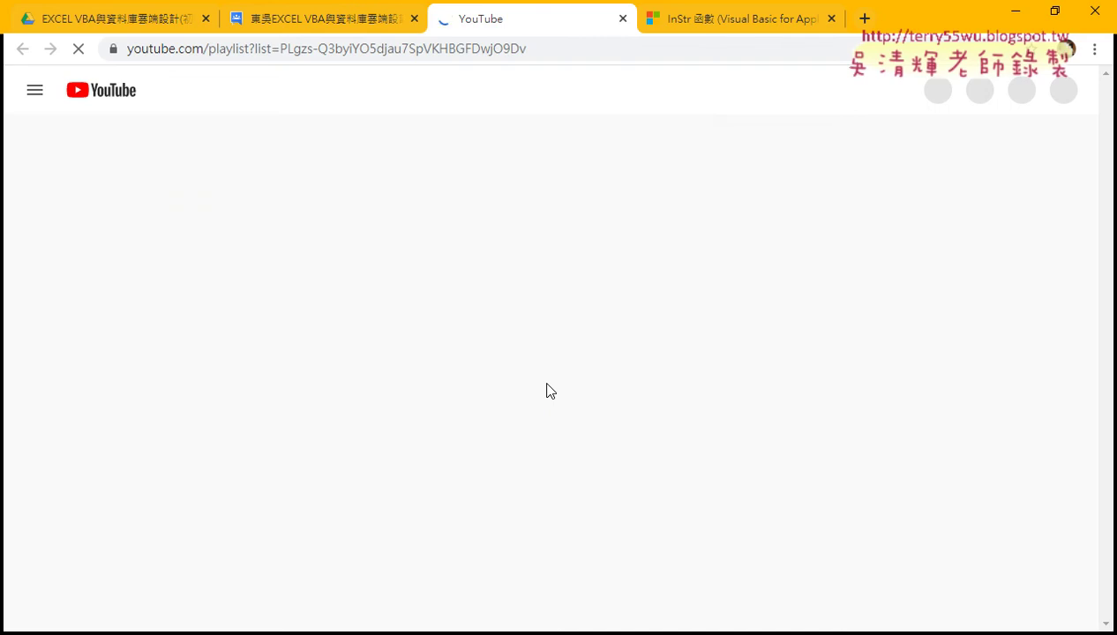
{"action": "scroll", "coordinate": [548, 392], "scroll_direction": "down", "scroll_amount": 1}
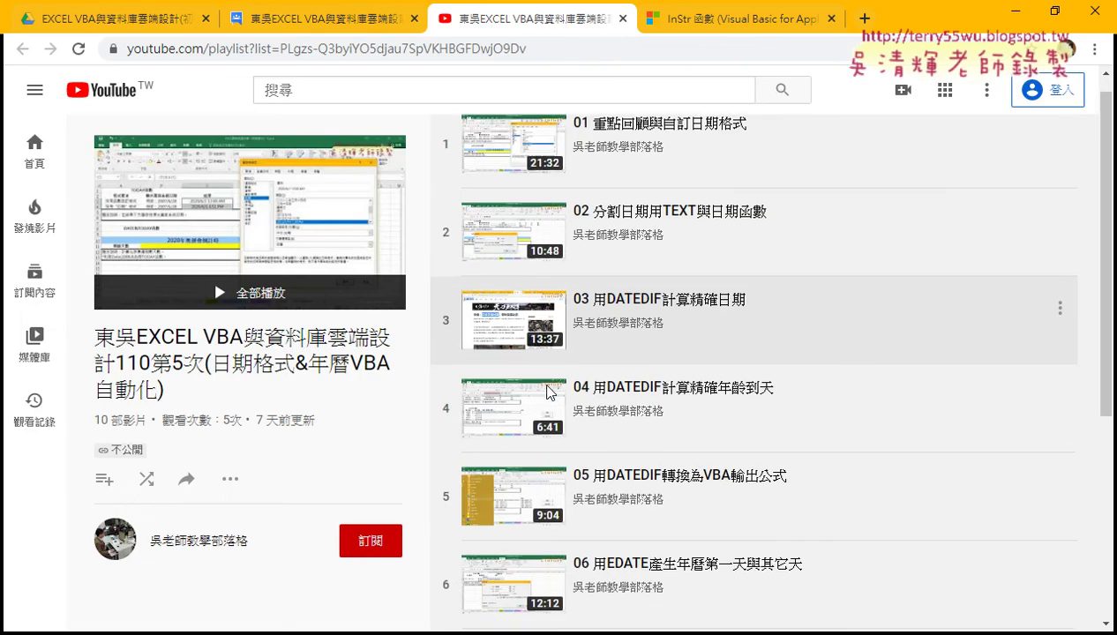
{"action": "scroll", "coordinate": [546, 388], "scroll_direction": "down", "scroll_amount": 2}
{"action": "scroll", "coordinate": [617, 265], "scroll_direction": "down", "scroll_amount": 2}
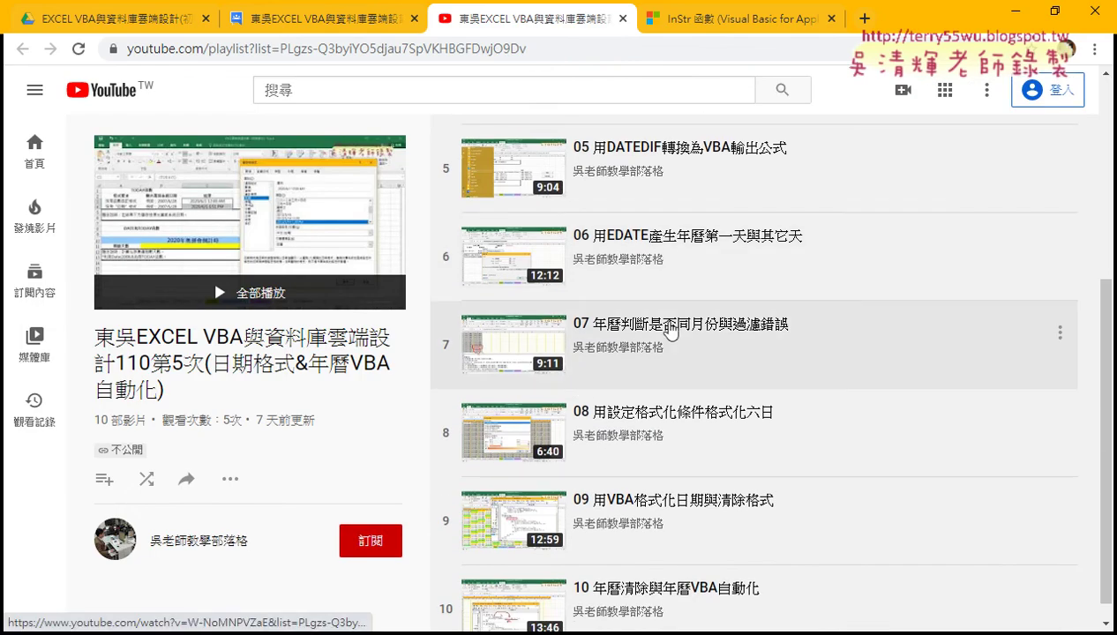
{"action": "scroll", "coordinate": [670, 331], "scroll_direction": "down", "scroll_amount": 1}
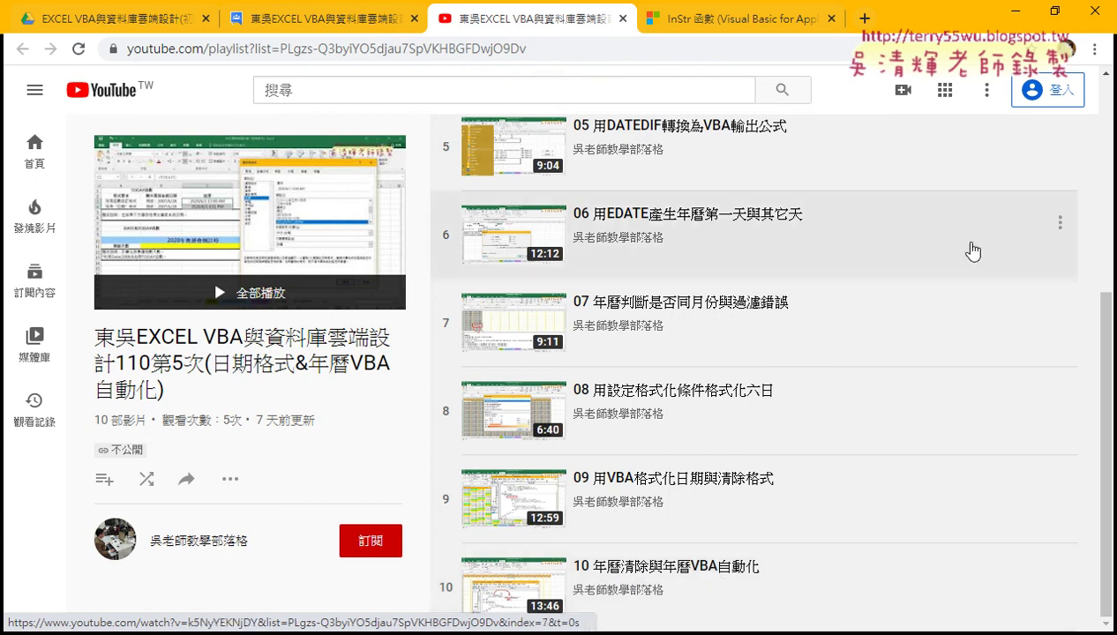
- Back in Excel, clear the calendar to A2 with 年曆清除 and enter 2022 in the 年曆 prompt
{"action": "left_click", "coordinate": [995, 13]}
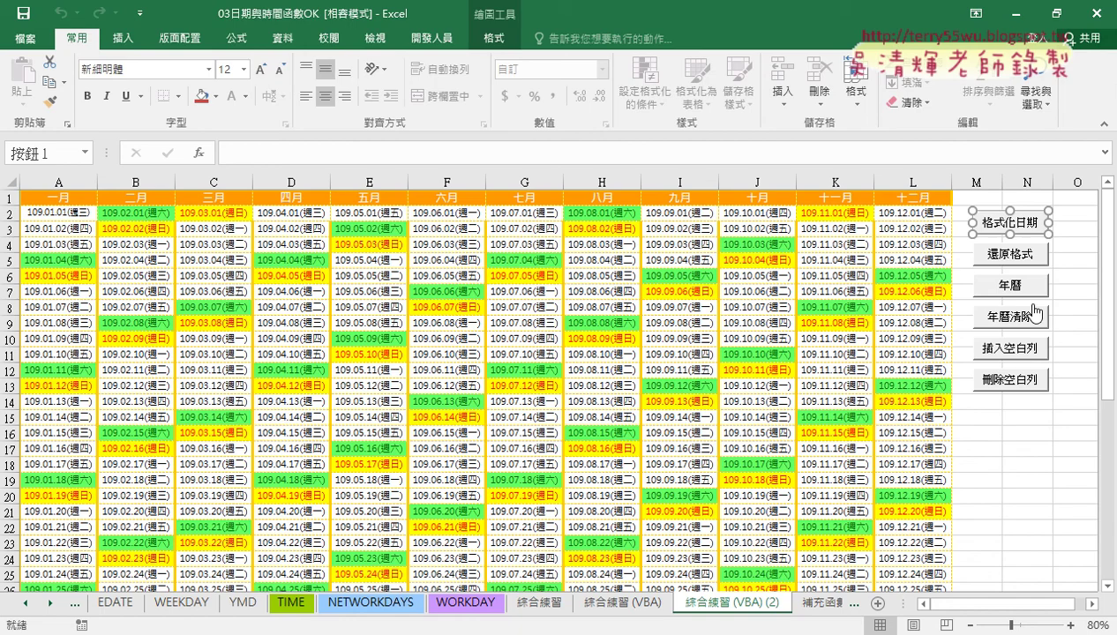
{"action": "left_click", "coordinate": [1069, 278]}
{"action": "left_click", "coordinate": [1004, 320]}
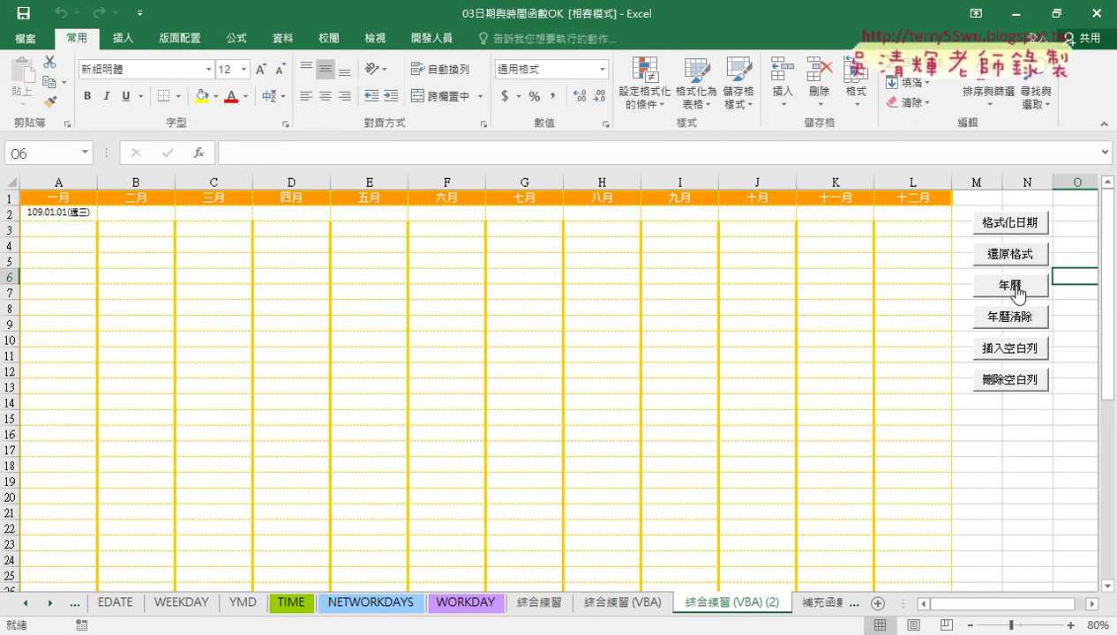
{"action": "left_click", "coordinate": [1014, 289]}
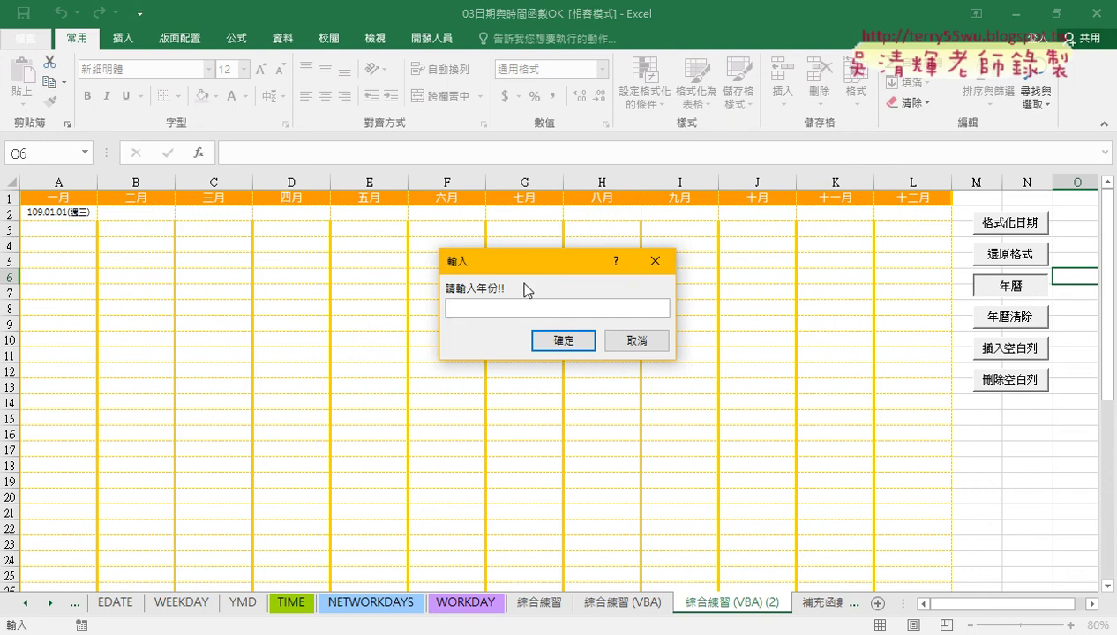
{"action": "type", "text": "20"}
{"action": "type", "text": "22"}
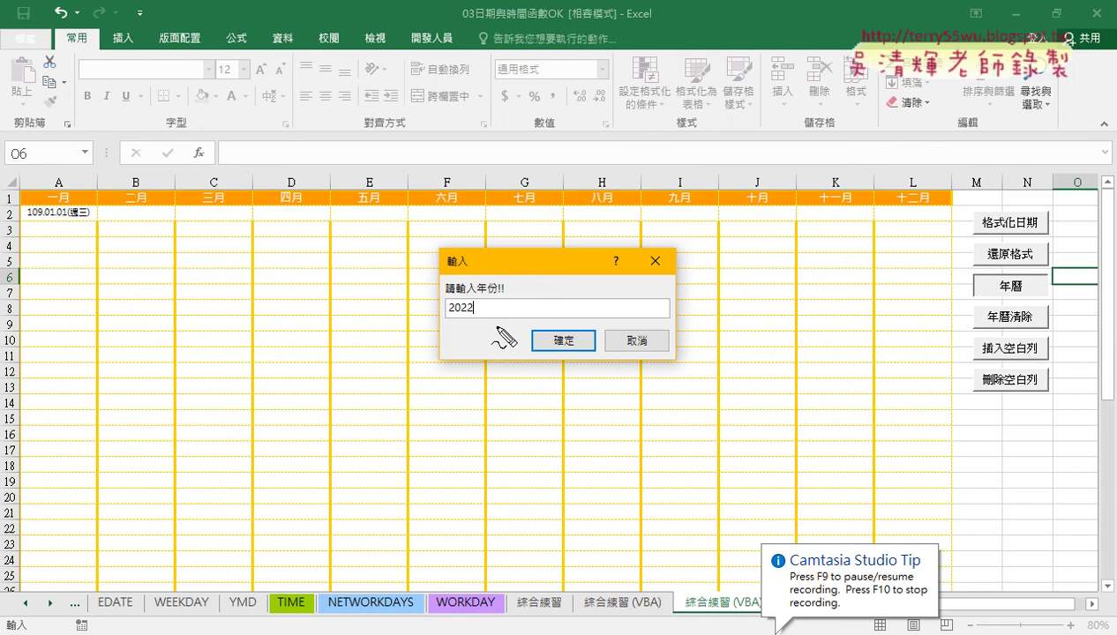
- Annotate 2022 as 2022/1/1, link it to cell A2, and mark step 1
{"action": "mouse_move", "coordinate": [475, 300]}
{"action": "left_mouse_down"}
{"action": "mouse_move", "coordinate": [144, 244]}
{"action": "mouse_move", "coordinate": [88, 219]}
{"action": "mouse_move", "coordinate": [112, 209]}
{"action": "left_mouse_up"}
{"action": "mouse_move", "coordinate": [477, 308]}
{"action": "left_mouse_down"}
{"action": "mouse_move", "coordinate": [496, 292]}
{"action": "mouse_move", "coordinate": [502, 318]}
{"action": "mouse_move", "coordinate": [521, 294]}
{"action": "left_mouse_up"}
{"action": "left_click_drag", "start_coordinate": [527, 293], "coordinate": [527, 319]}
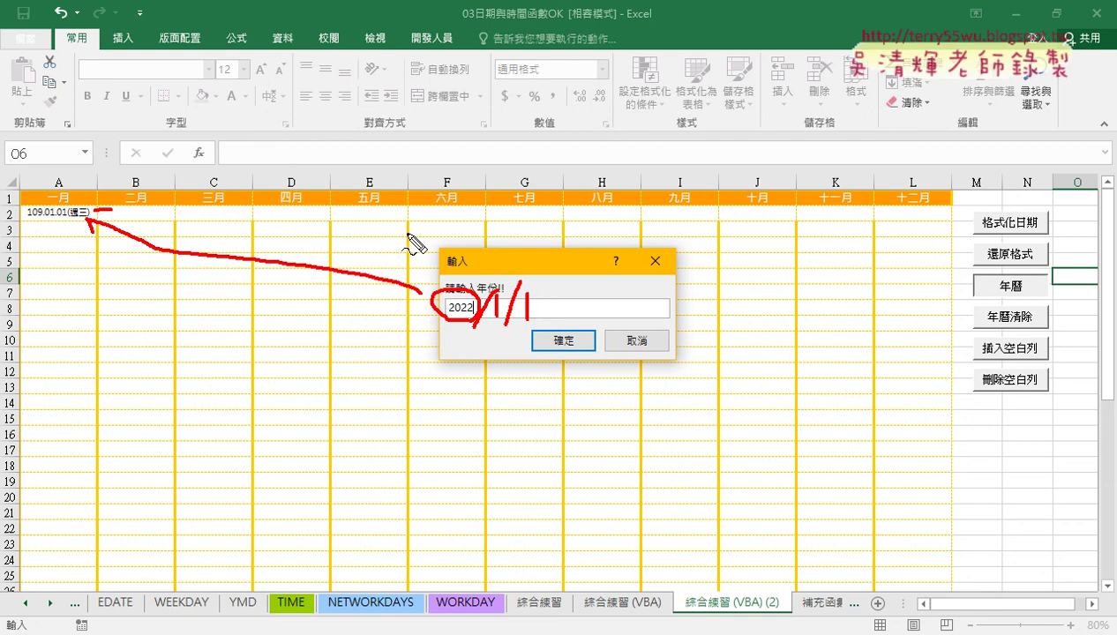
{"action": "left_click_drag", "start_coordinate": [55, 224], "coordinate": [88, 219]}
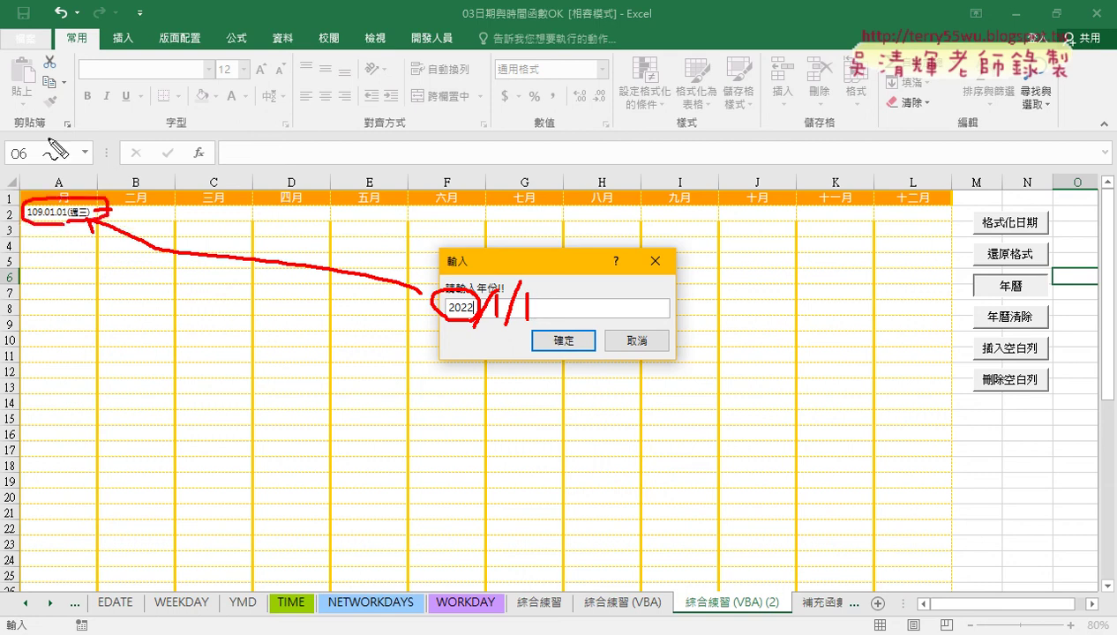
{"action": "left_click_drag", "start_coordinate": [49, 135], "coordinate": [48, 169]}
{"action": "left_click_drag", "start_coordinate": [60, 164], "coordinate": [69, 169]}
- Sketch steps 2–4 with arrows across the month headers and down the columns, then clear the annotations
{"action": "mouse_move", "coordinate": [140, 212]}
{"action": "left_mouse_down"}
{"action": "mouse_move", "coordinate": [328, 213]}
{"action": "mouse_move", "coordinate": [304, 221]}
{"action": "left_mouse_up"}
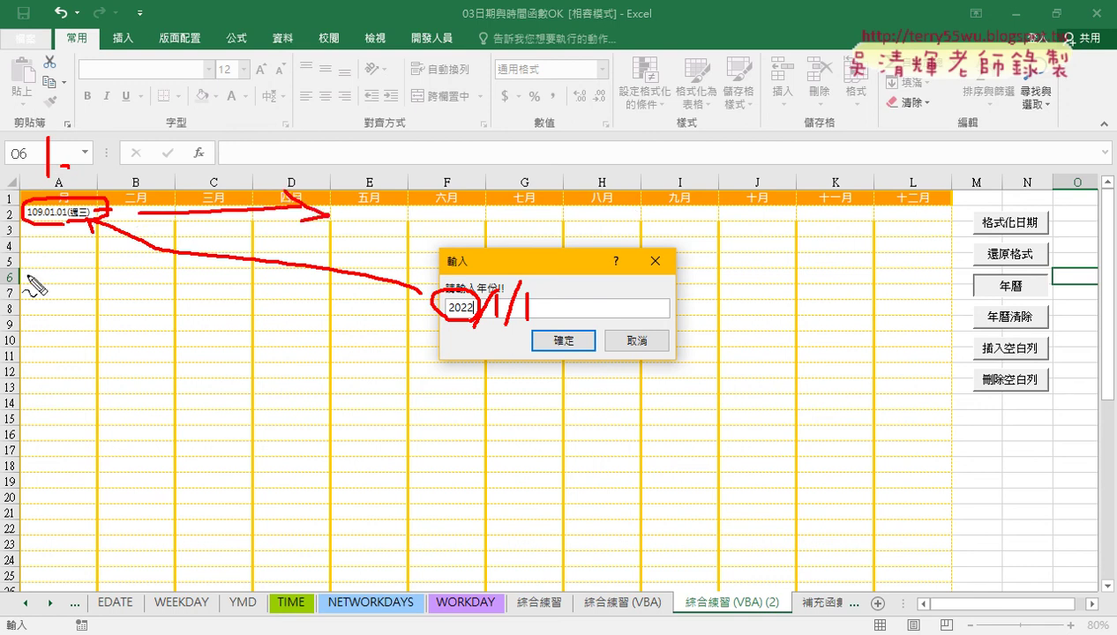
{"action": "left_click_drag", "start_coordinate": [375, 145], "coordinate": [405, 170]}
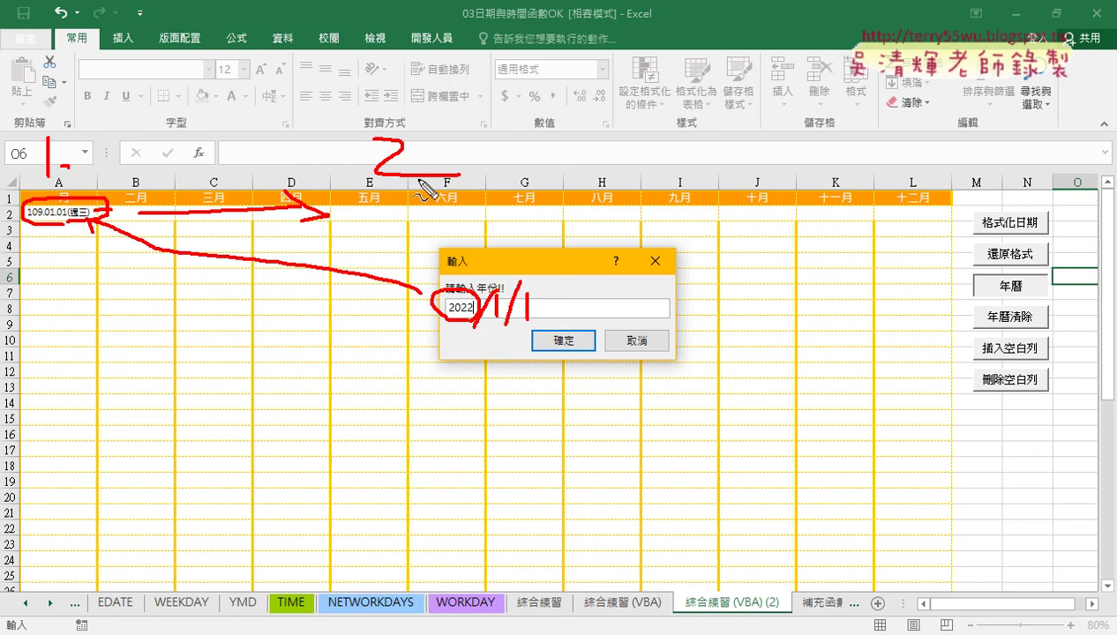
{"action": "mouse_move", "coordinate": [53, 256]}
{"action": "left_mouse_down"}
{"action": "mouse_move", "coordinate": [53, 366]}
{"action": "mouse_move", "coordinate": [76, 344]}
{"action": "left_mouse_up"}
{"action": "mouse_move", "coordinate": [130, 284]}
{"action": "left_mouse_down"}
{"action": "mouse_move", "coordinate": [133, 374]}
{"action": "mouse_move", "coordinate": [158, 343]}
{"action": "left_mouse_up"}
{"action": "mouse_move", "coordinate": [213, 283]}
{"action": "left_mouse_down"}
{"action": "mouse_move", "coordinate": [215, 374]}
{"action": "mouse_move", "coordinate": [248, 349]}
{"action": "mouse_move", "coordinate": [268, 376]}
{"action": "left_mouse_up"}
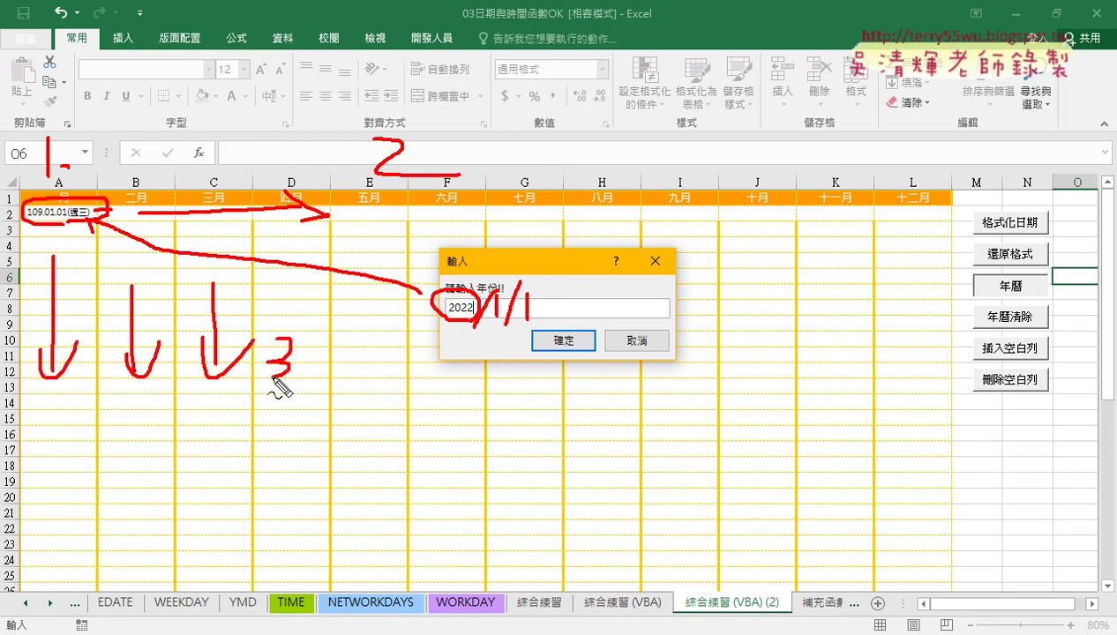
{"action": "left_click", "coordinate": [315, 381]}
{"action": "mouse_move", "coordinate": [432, 429]}
{"action": "left_mouse_down"}
{"action": "mouse_move", "coordinate": [461, 448]}
{"action": "mouse_move", "coordinate": [437, 491]}
{"action": "left_mouse_up"}
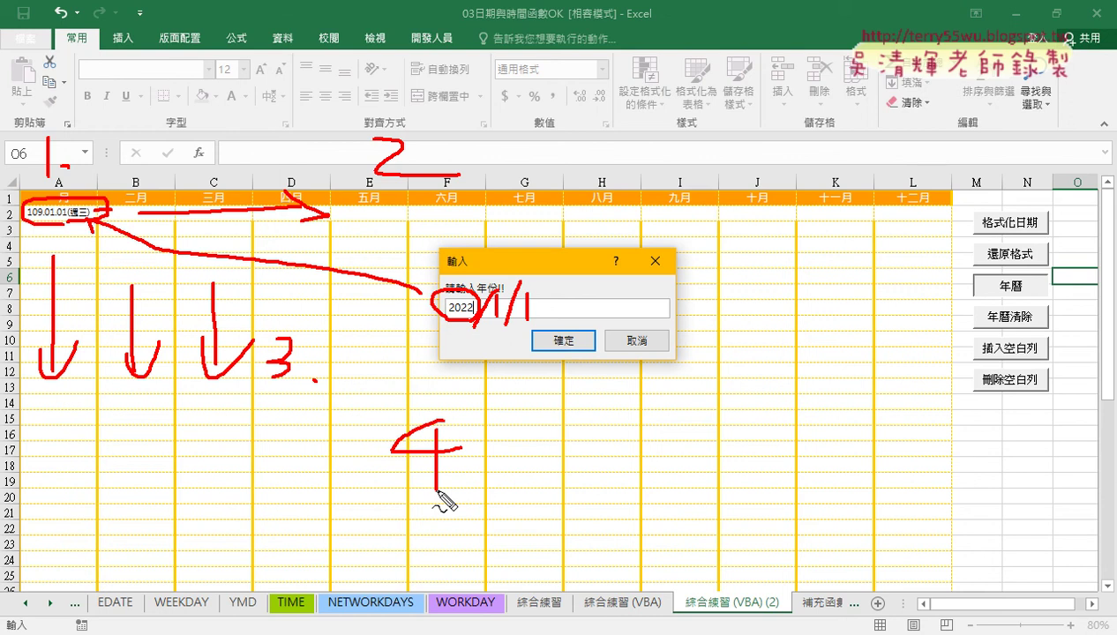
{"action": "key", "text": "Escape"}
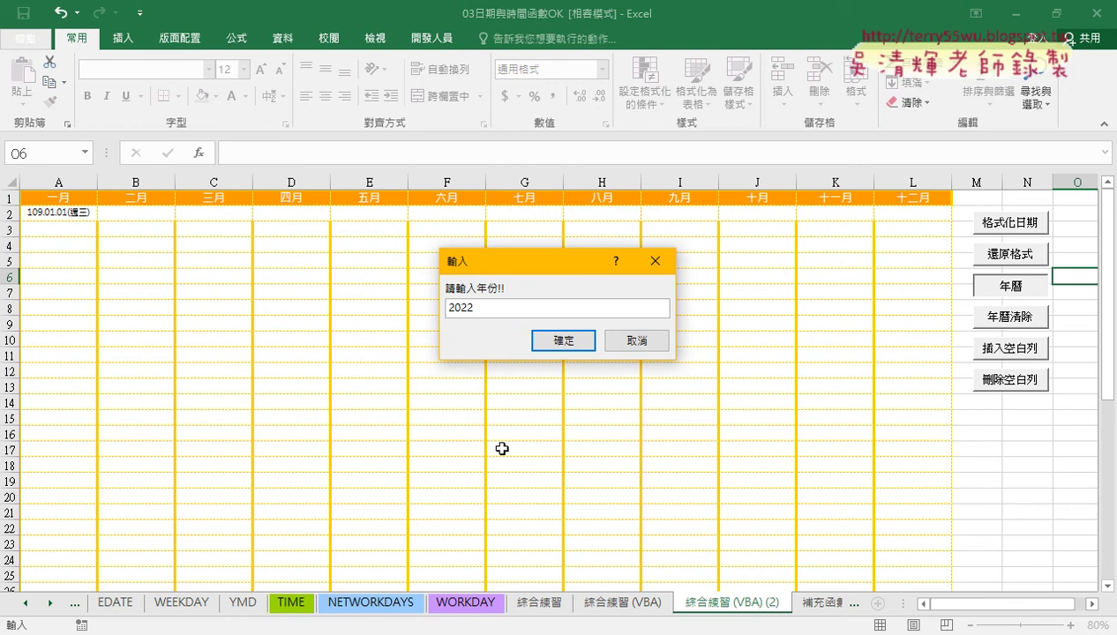
- Confirm 2022 to build the calendar and open the 年曆 button's assigned macro code
{"action": "left_click", "coordinate": [562, 340]}
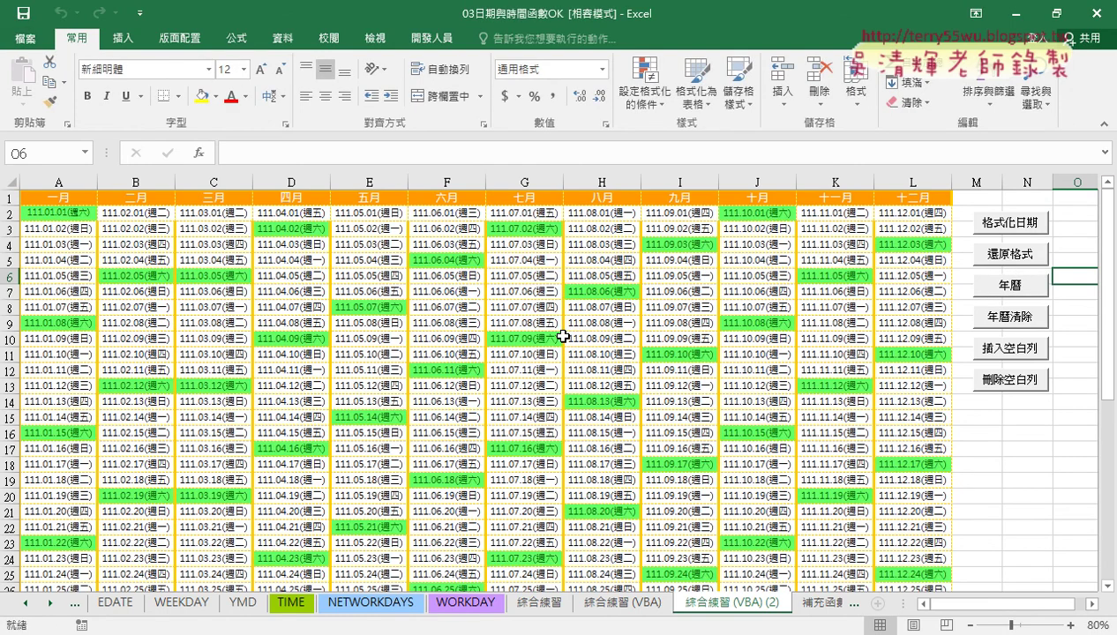
{"action": "right_click", "coordinate": [1013, 284]}
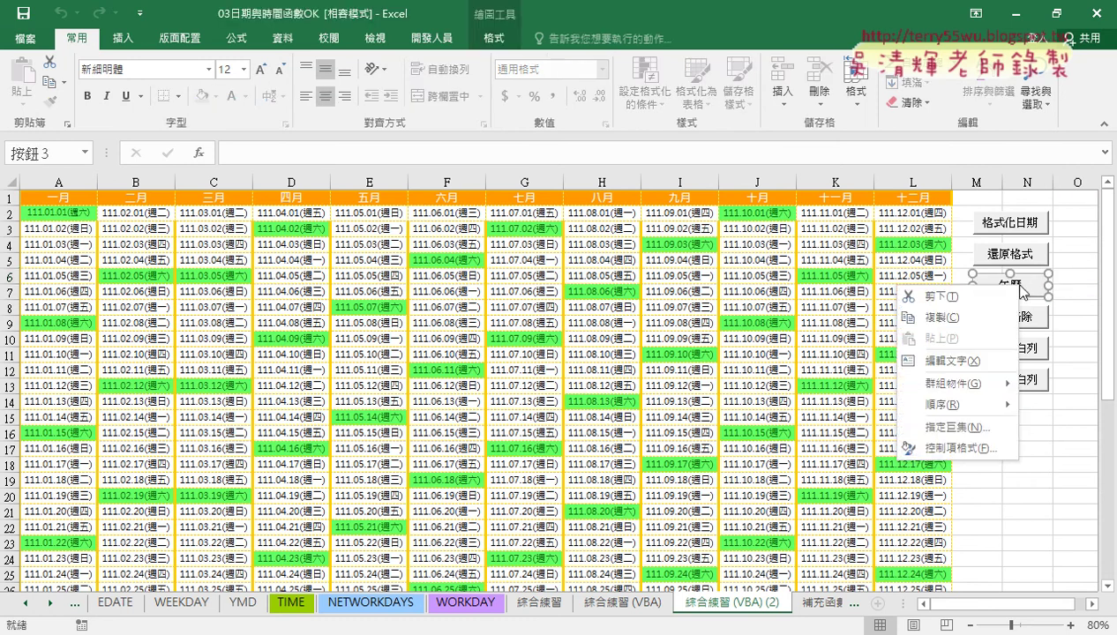
{"action": "left_click", "coordinate": [948, 427]}
{"action": "left_click", "coordinate": [1059, 290]}
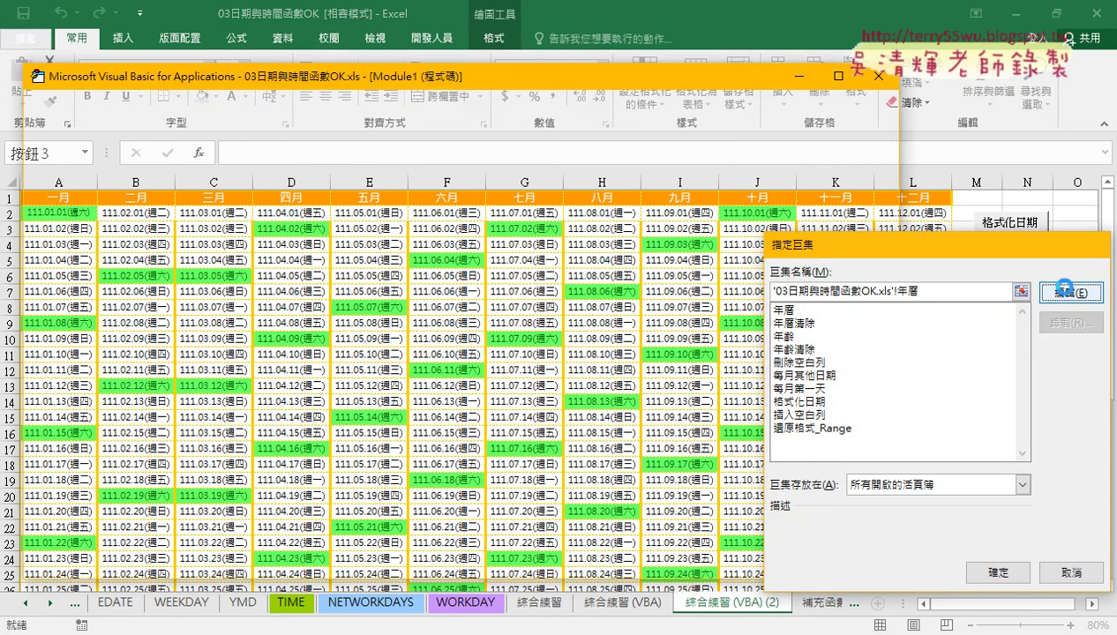
- Select the 每月第一天 call and jump to its definition with Shift+F2
{"action": "left_click_drag", "start_coordinate": [352, 76], "coordinate": [558, 65]}
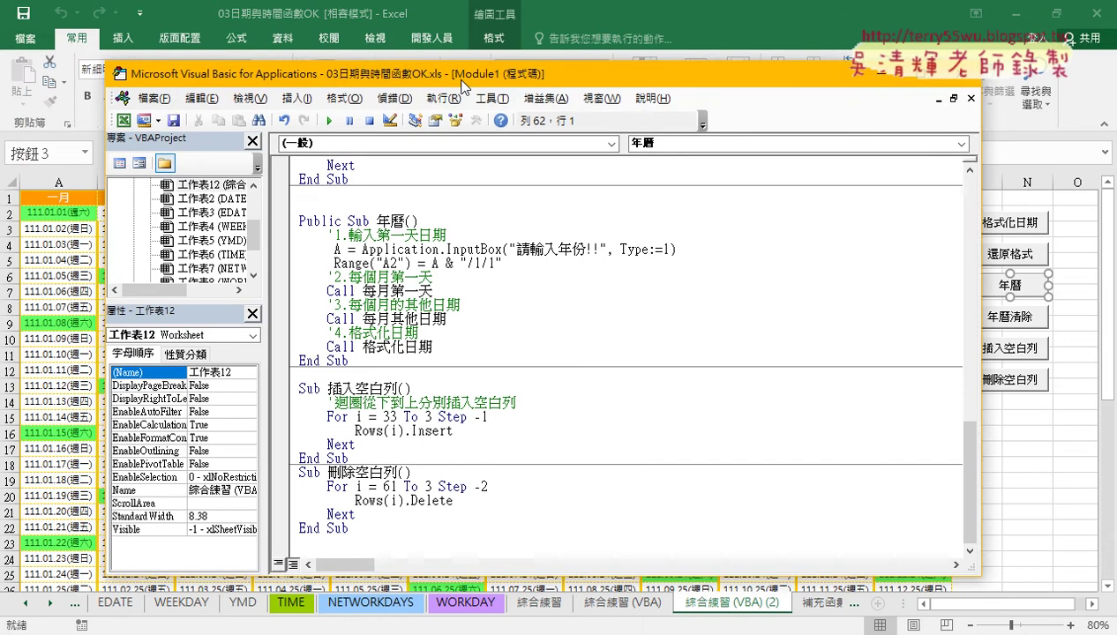
{"action": "left_click_drag", "start_coordinate": [554, 281], "coordinate": [483, 281]}
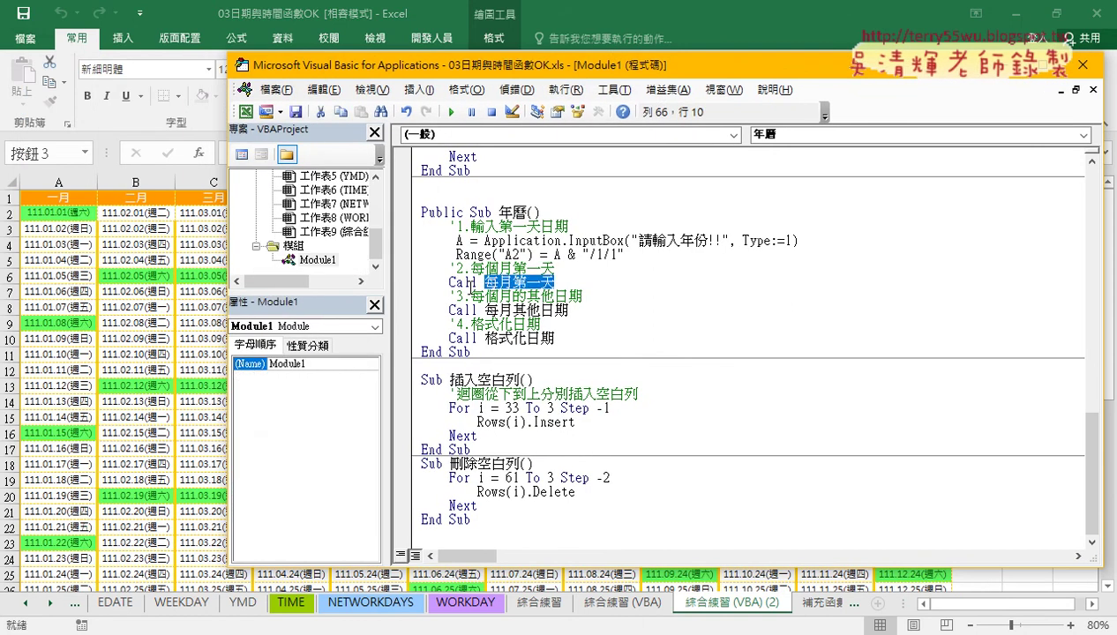
{"action": "scroll", "coordinate": [470, 286], "scroll_direction": "up", "scroll_amount": 2}
{"action": "scroll", "coordinate": [470, 287], "scroll_direction": "up", "scroll_amount": 3}
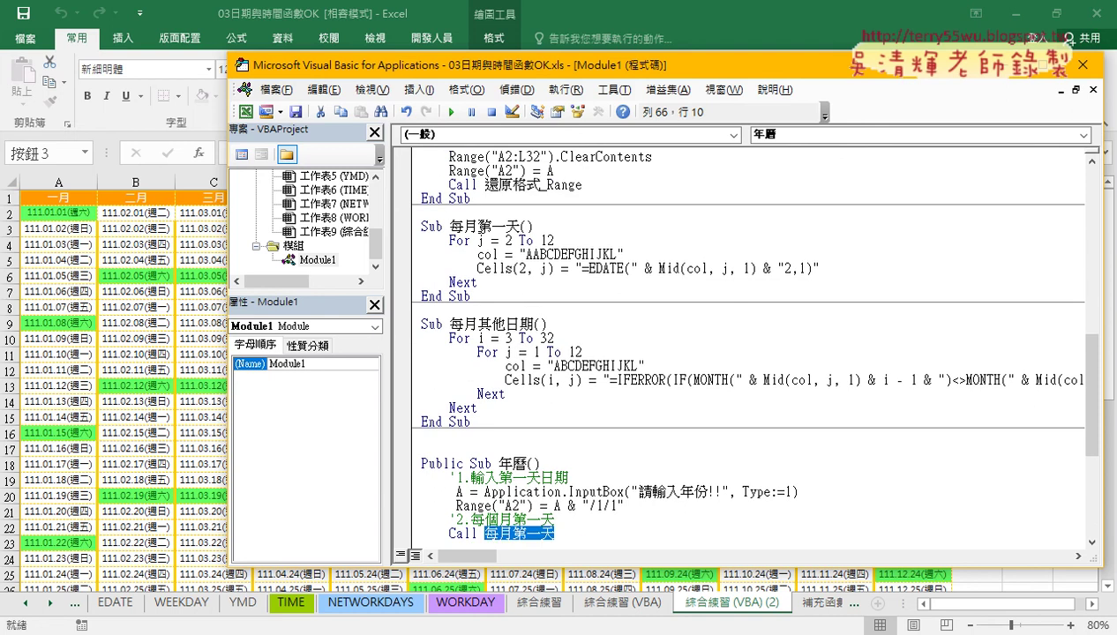
{"action": "key", "text": "shift+F2"}
{"action": "scroll", "coordinate": [454, 369], "scroll_direction": "down", "scroll_amount": 1}
{"action": "scroll", "coordinate": [455, 369], "scroll_direction": "down", "scroll_amount": 2}
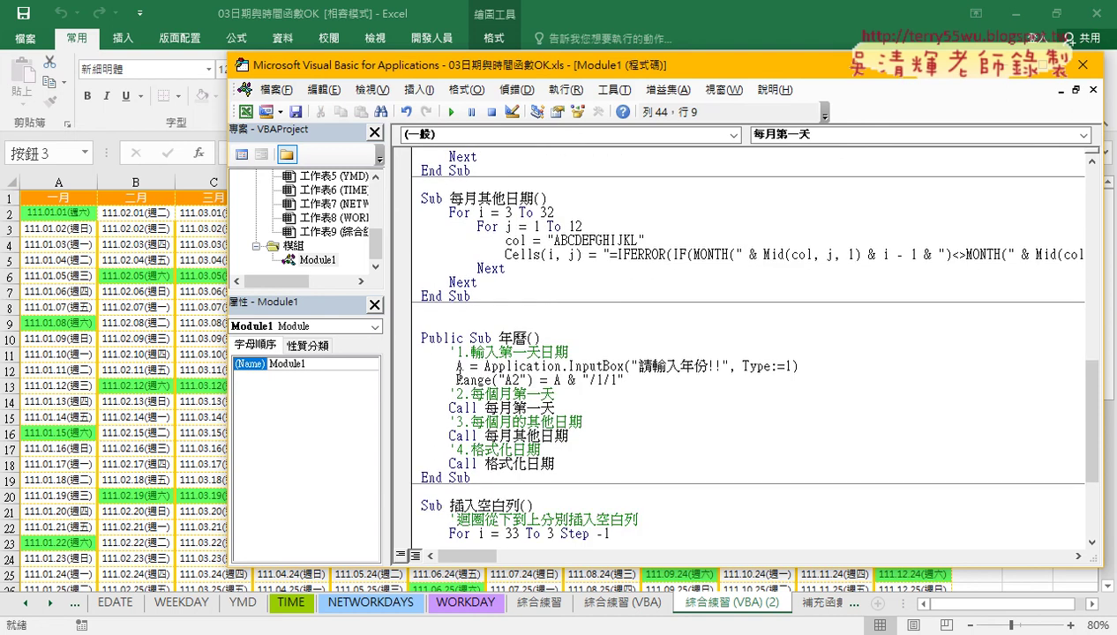
- Walk through the year prompt and the calls to 每月第一天, 每月其他日期 and 格式化日期
{"action": "left_click", "coordinate": [696, 367]}
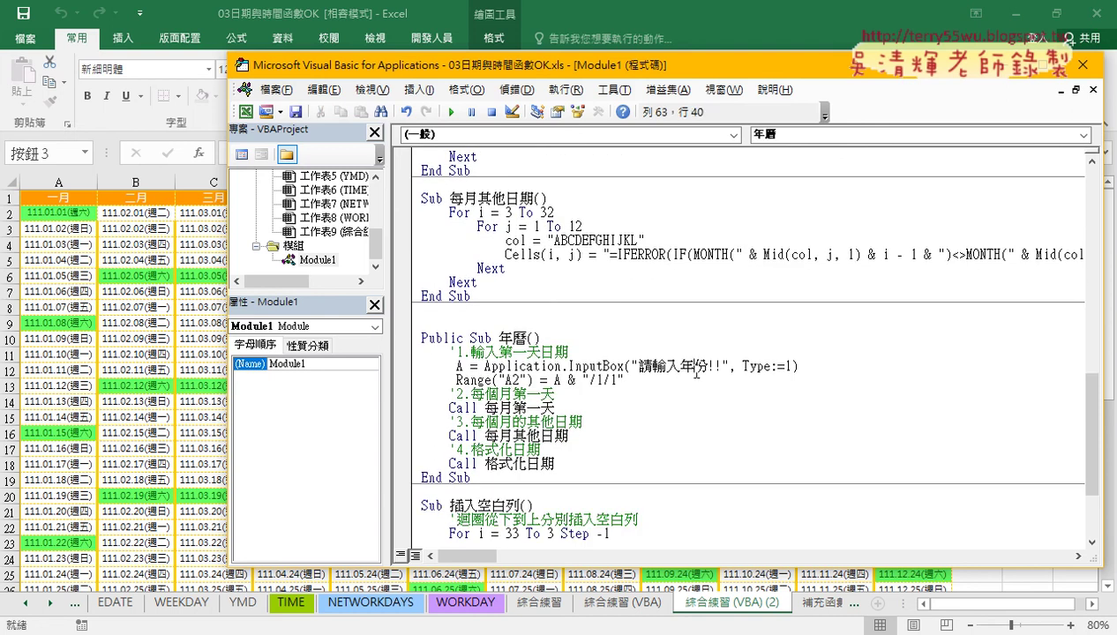
{"action": "left_click", "coordinate": [521, 408]}
{"action": "left_click", "coordinate": [521, 433]}
{"action": "left_click", "coordinate": [521, 463]}
{"action": "left_click_drag", "start_coordinate": [570, 468], "coordinate": [449, 462]}
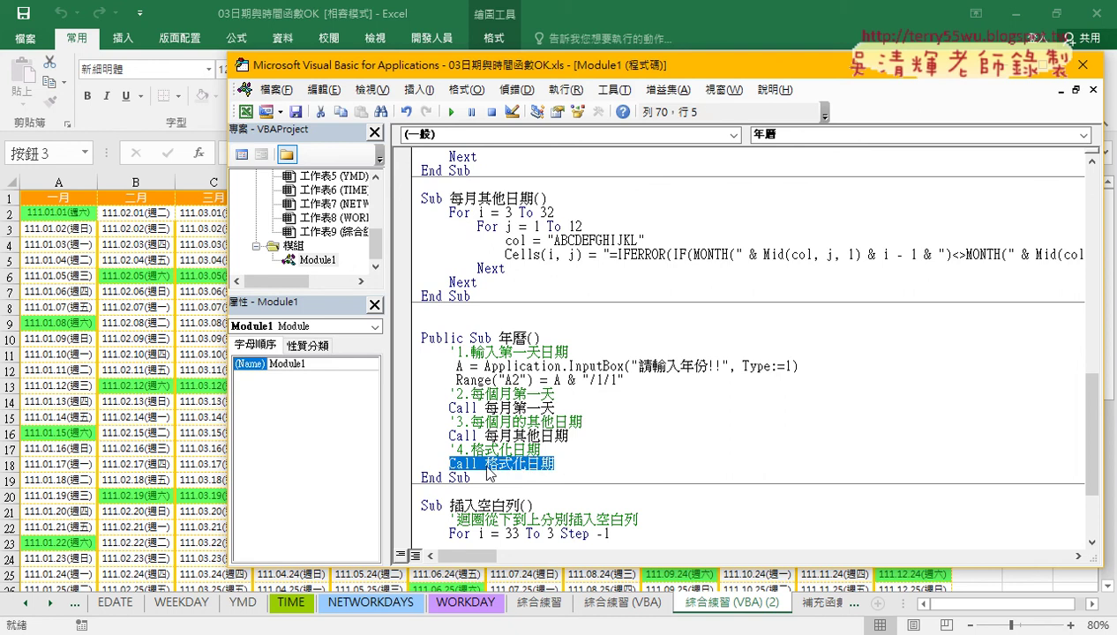
{"action": "scroll", "coordinate": [490, 473], "scroll_direction": "up", "scroll_amount": 1}
{"action": "scroll", "coordinate": [490, 474], "scroll_direction": "up", "scroll_amount": 3}
{"action": "scroll", "coordinate": [489, 474], "scroll_direction": "up", "scroll_amount": 5}
{"action": "scroll", "coordinate": [487, 474], "scroll_direction": "up", "scroll_amount": 5}
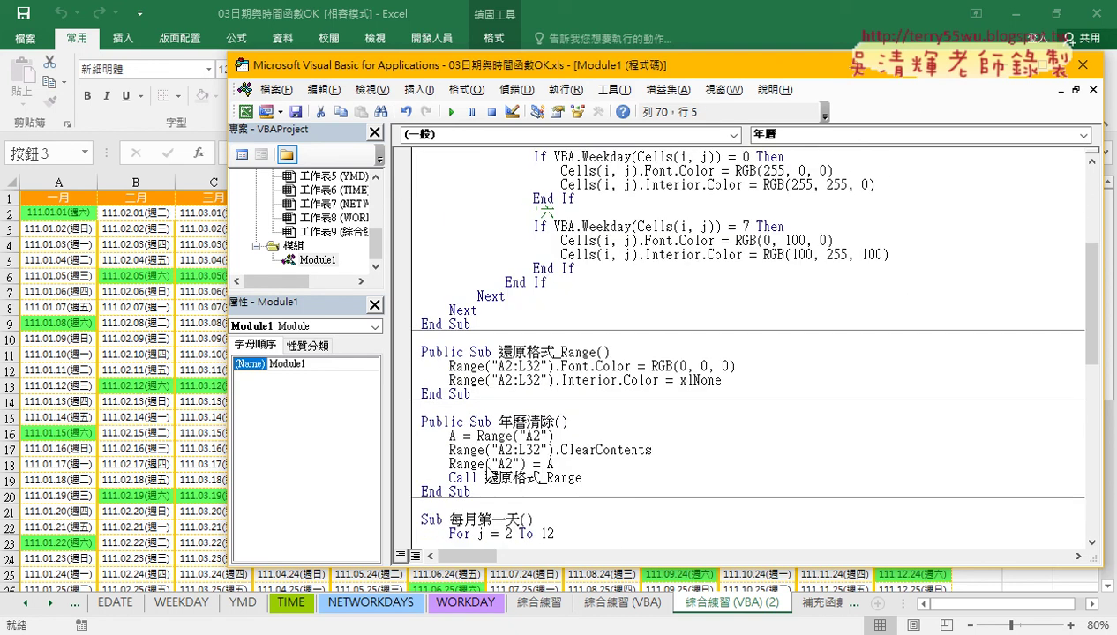
{"action": "scroll", "coordinate": [490, 474], "scroll_direction": "up", "scroll_amount": 3}
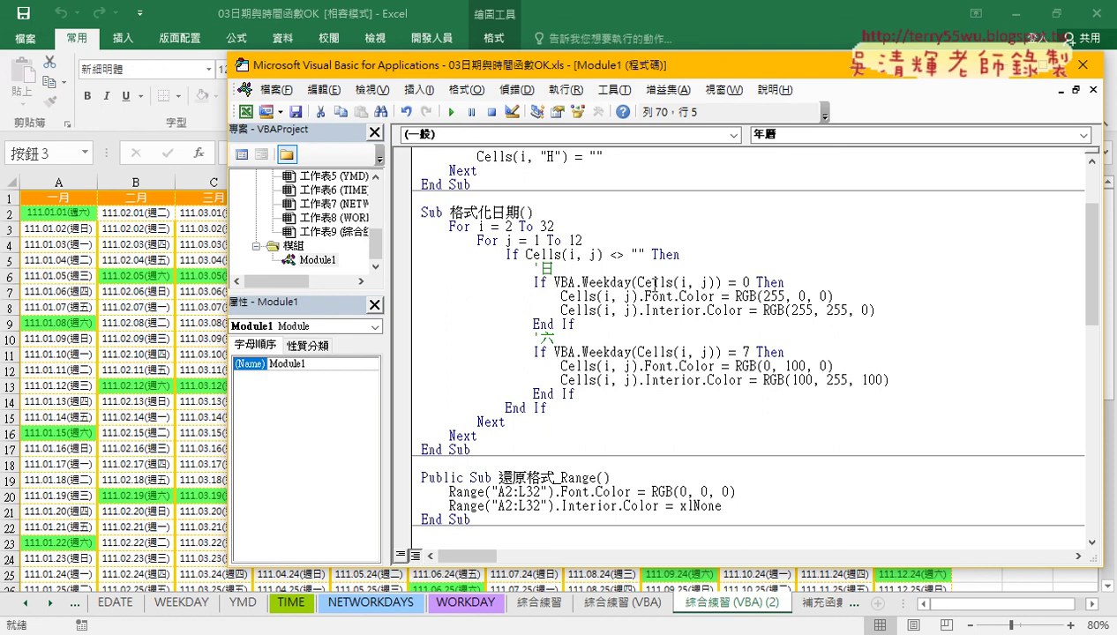
- Change the Sunday weekday test in 格式化日期 from 0 to 1
{"action": "left_click", "coordinate": [746, 283]}
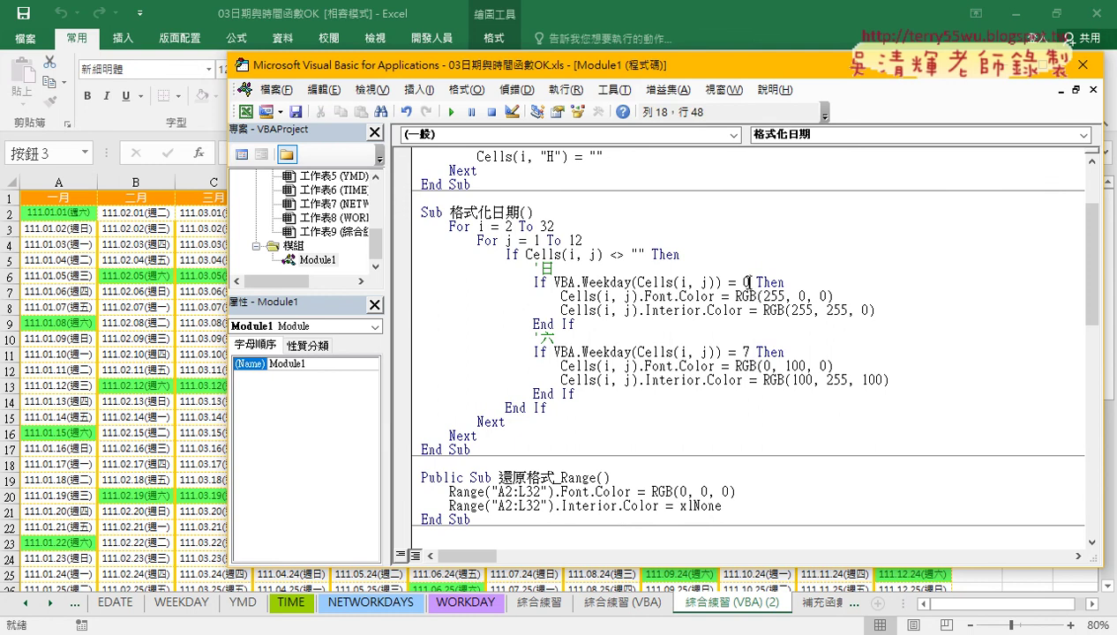
{"action": "left_click", "coordinate": [646, 296]}
{"action": "double_click", "coordinate": [745, 283]}
{"action": "type", "text": "1"}
{"action": "left_click_drag", "start_coordinate": [878, 311], "coordinate": [376, 304]}
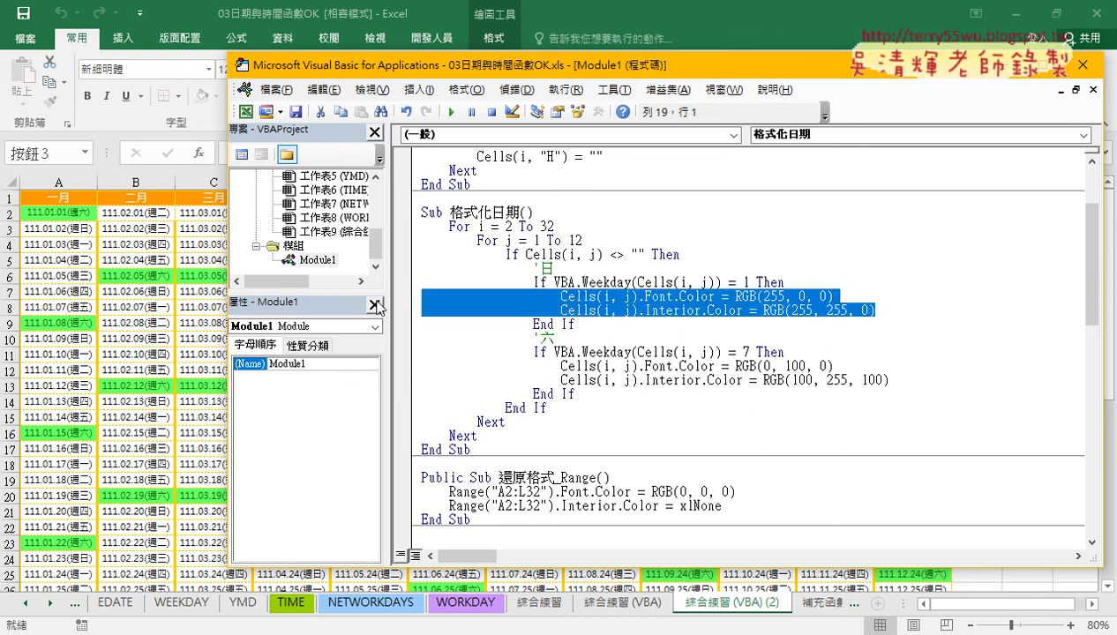
- Run 格式化日期 to colour Sundays, then run 還原格式_Range to reset the colours
{"action": "left_click", "coordinate": [577, 310]}
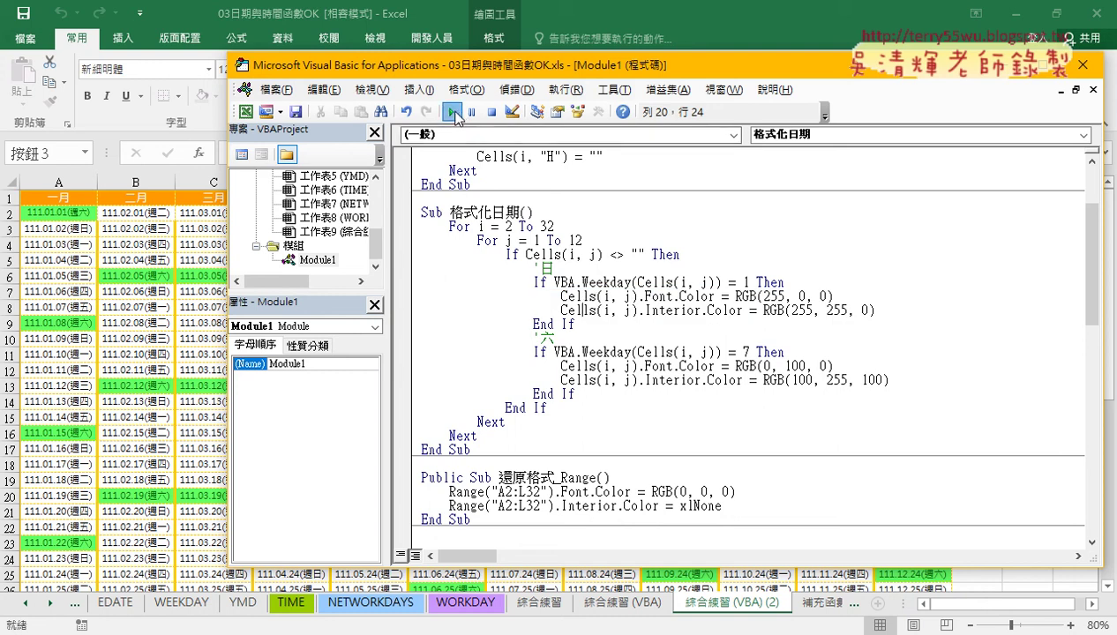
{"action": "left_click", "coordinate": [452, 112]}
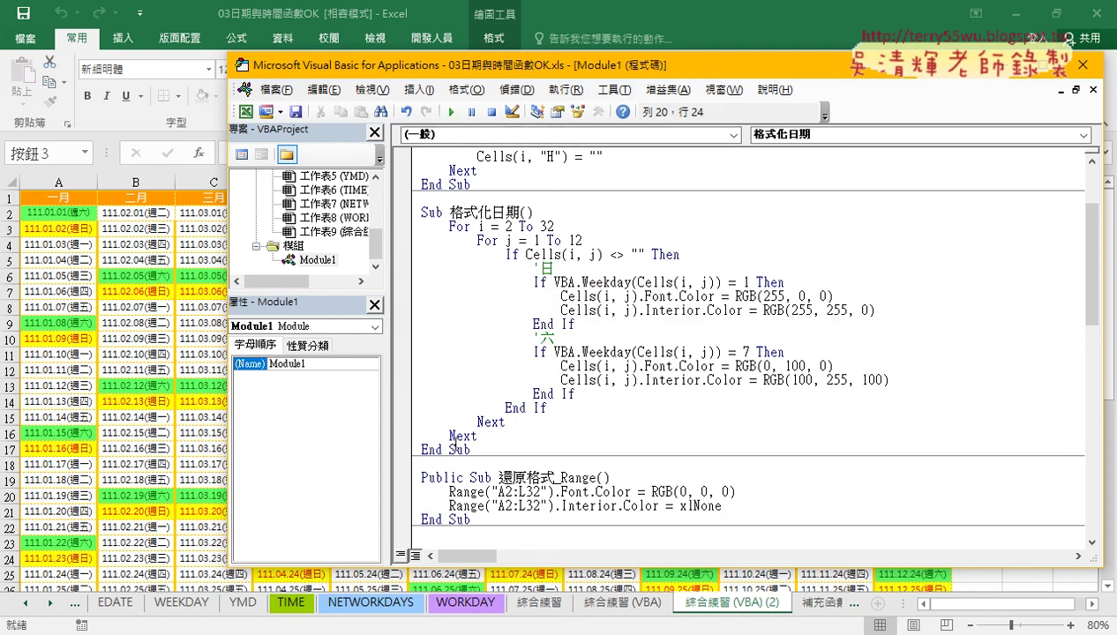
{"action": "scroll", "coordinate": [487, 427], "scroll_direction": "down", "scroll_amount": 1}
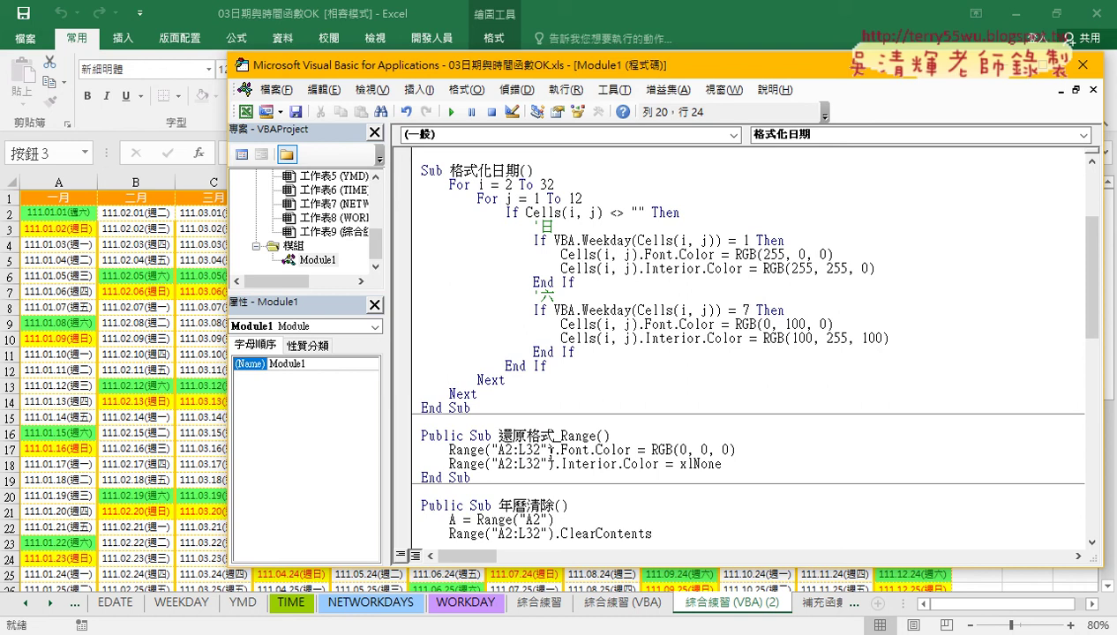
{"action": "left_click", "coordinate": [545, 450]}
{"action": "left_click", "coordinate": [451, 112]}
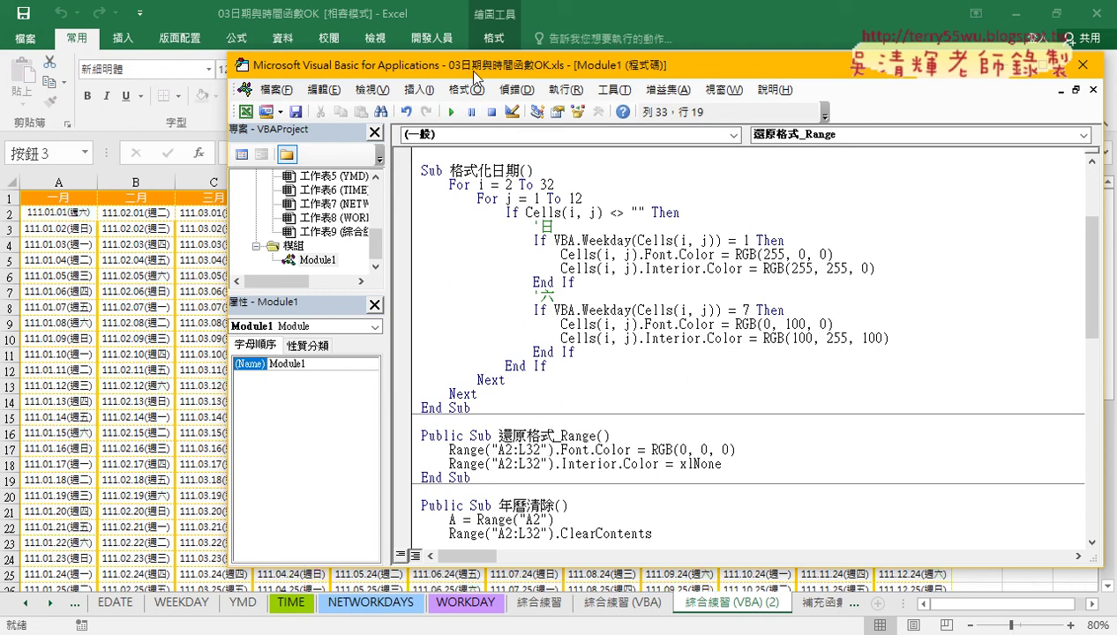
- With the code editor moved aside, run 格式化日期 and then 還原格式_Range on the calendar
{"action": "left_click_drag", "start_coordinate": [474, 74], "coordinate": [822, 32]}
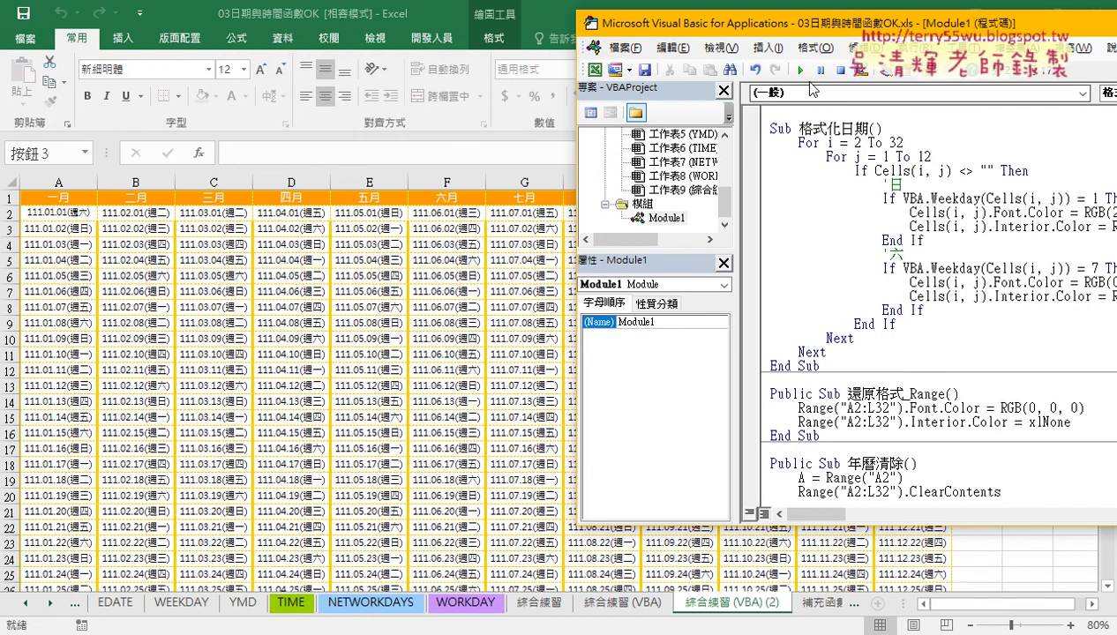
{"action": "left_click", "coordinate": [800, 69]}
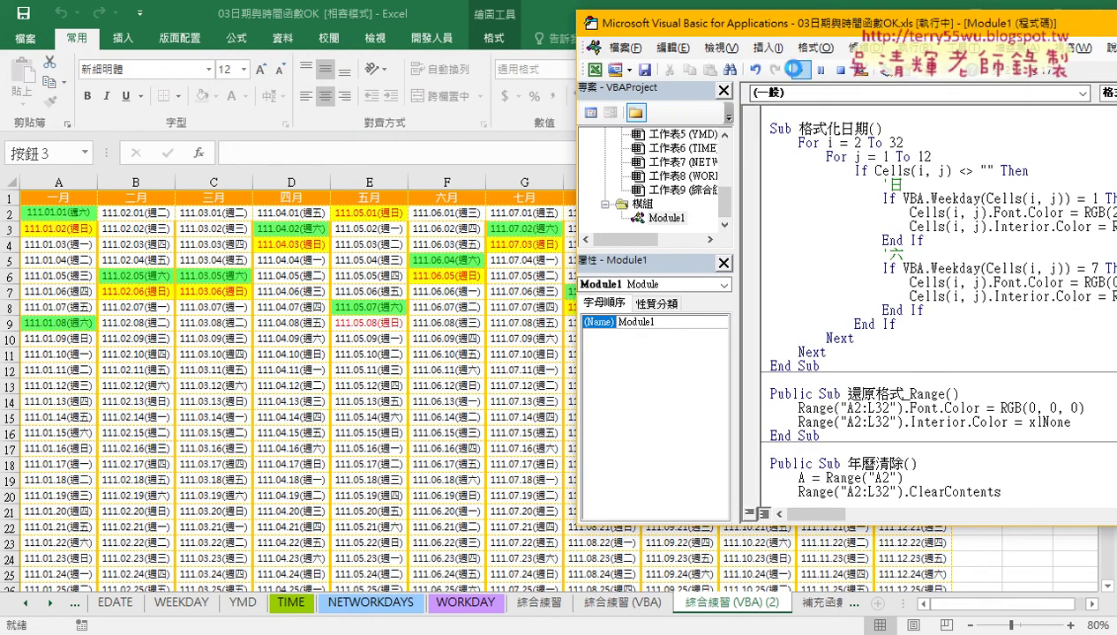
{"action": "left_click", "coordinate": [908, 407]}
{"action": "left_click", "coordinate": [802, 70]}
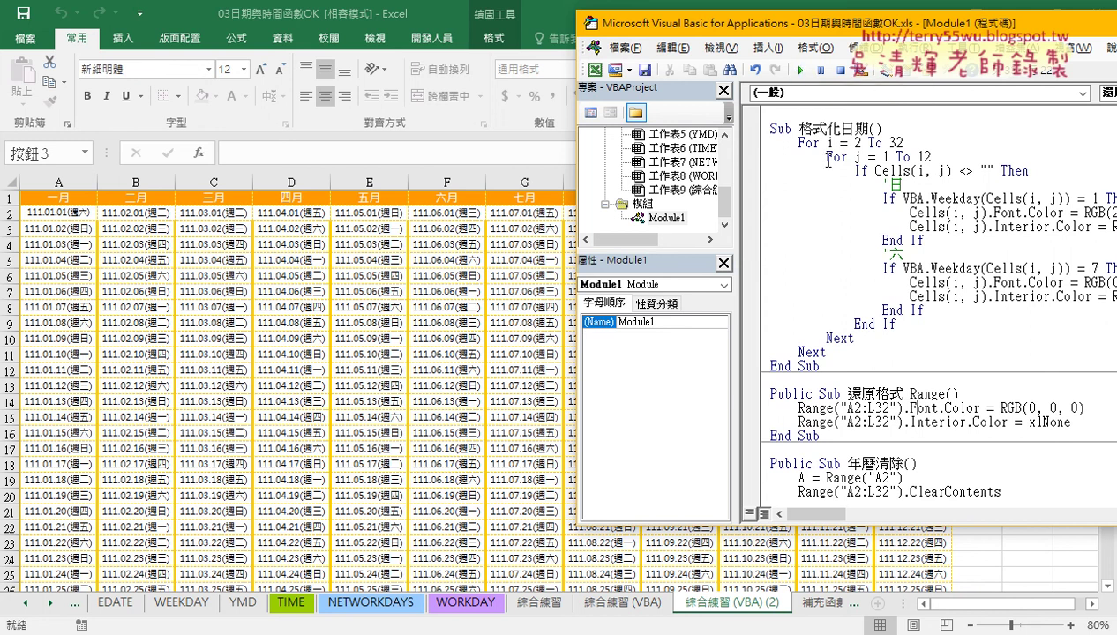
- Bring the calendar worksheet with its macro buttons back to the front
{"action": "scroll", "coordinate": [928, 302], "scroll_direction": "down", "scroll_amount": 1}
{"action": "scroll", "coordinate": [928, 302], "scroll_direction": "down", "scroll_amount": 4}
{"action": "left_click", "coordinate": [343, 406]}
{"action": "left_click", "coordinate": [318, 414]}
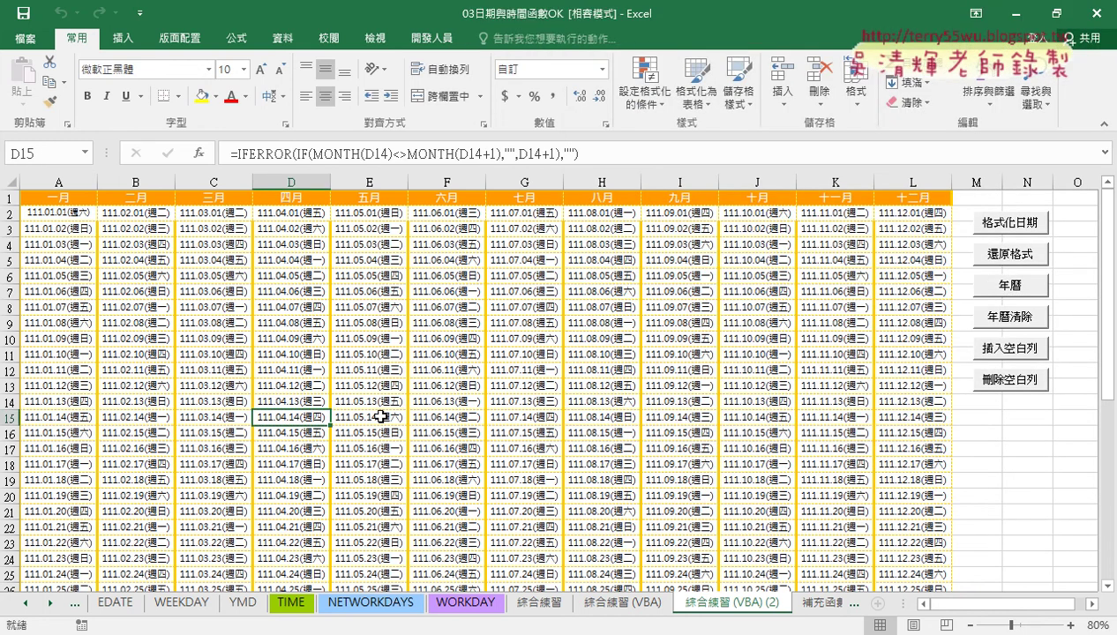
{"action": "left_click", "coordinate": [1008, 351]}
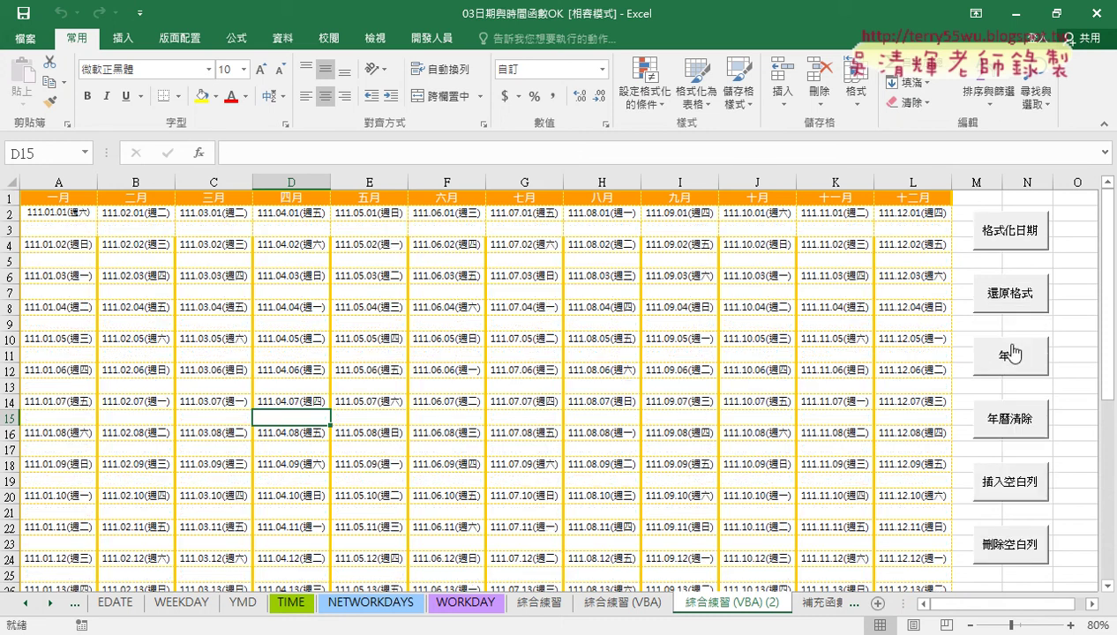
{"action": "left_click", "coordinate": [1006, 540]}
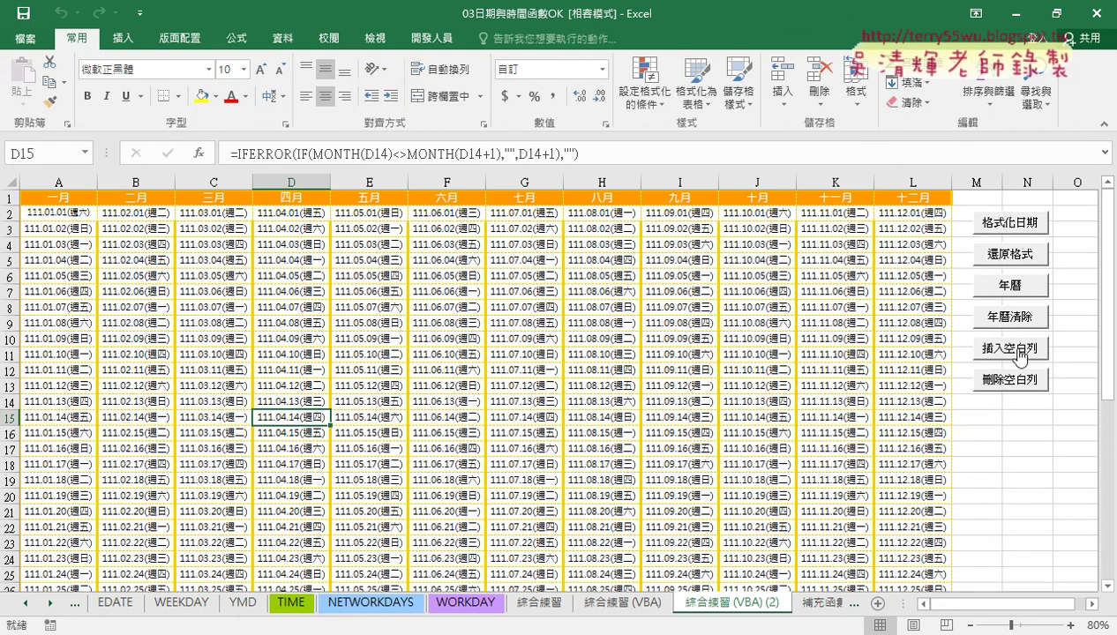
{"action": "left_click", "coordinate": [1019, 355]}
{"action": "left_click", "coordinate": [1014, 548]}
{"action": "left_click", "coordinate": [12, 213]}
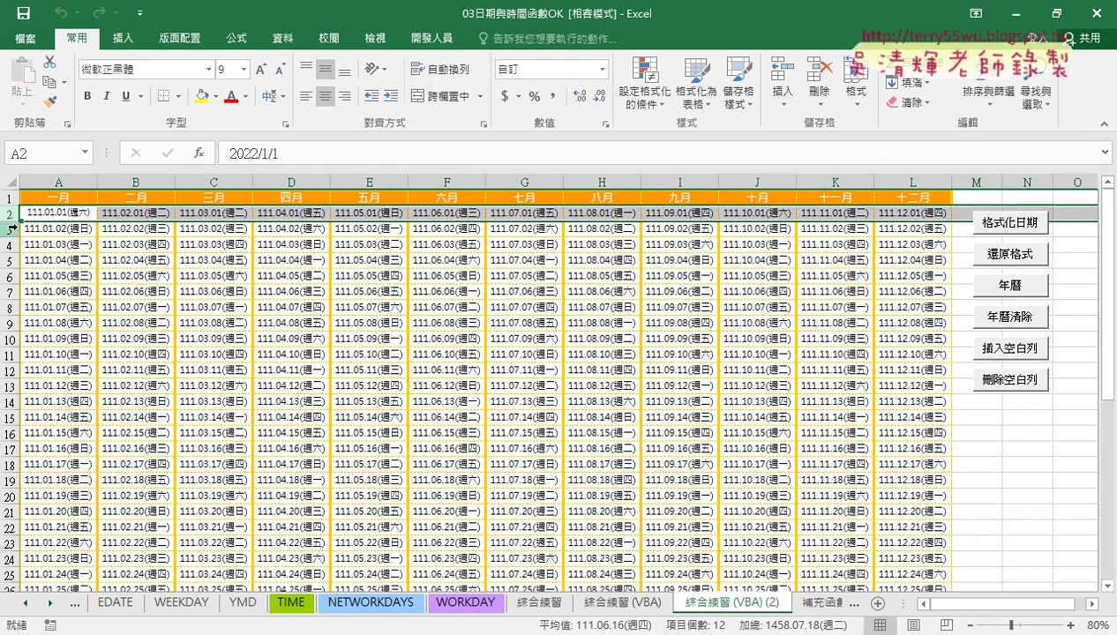
- Insert blank rows at rows 3, 5 and 7 from the row header menu
{"action": "left_click", "coordinate": [18, 228]}
{"action": "right_click", "coordinate": [78, 232]}
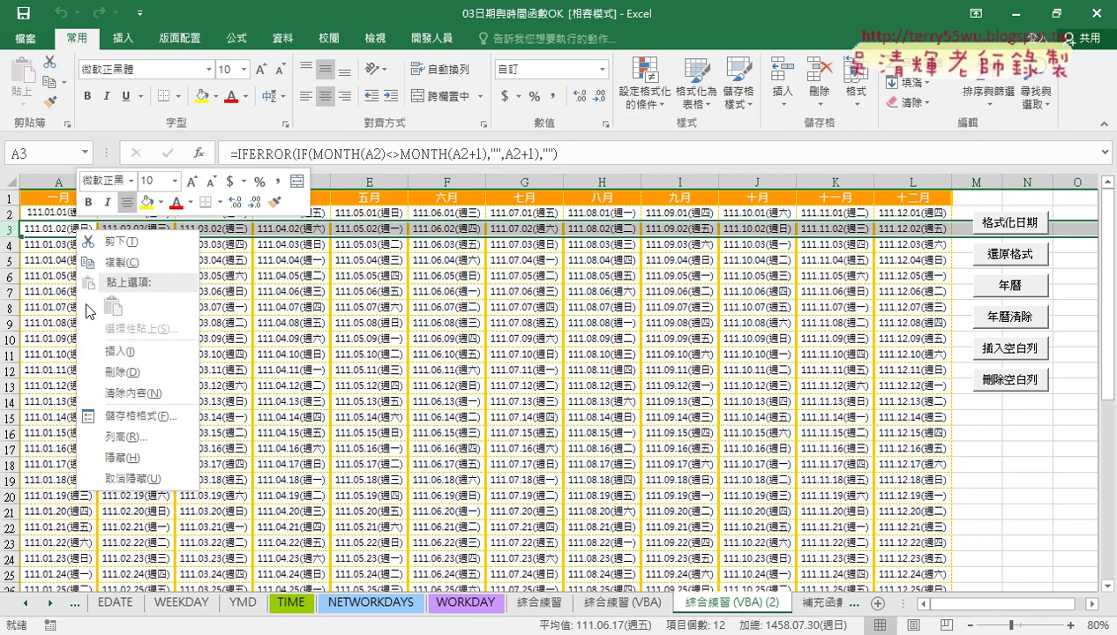
{"action": "left_click", "coordinate": [30, 231]}
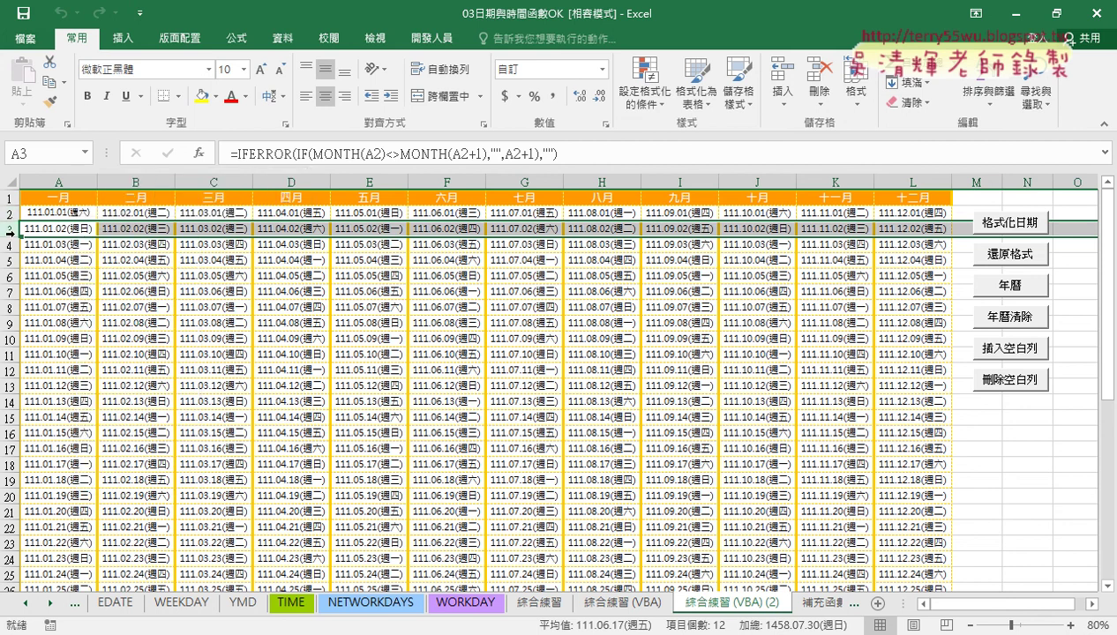
{"action": "right_click", "coordinate": [49, 229]}
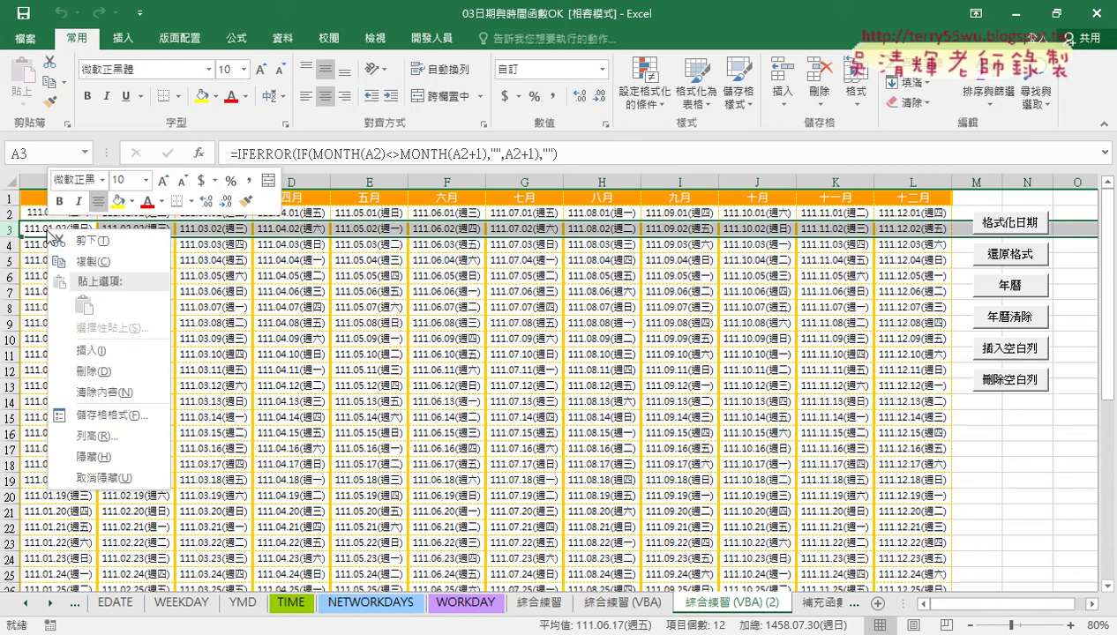
{"action": "left_click", "coordinate": [93, 350]}
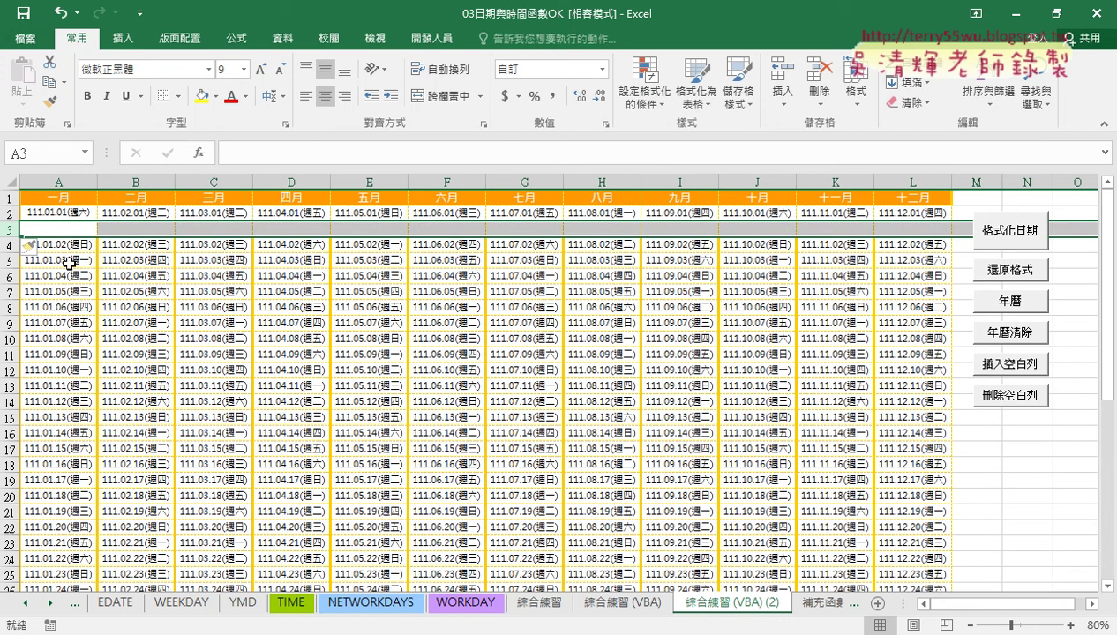
{"action": "left_click", "coordinate": [7, 261]}
{"action": "right_click", "coordinate": [53, 261]}
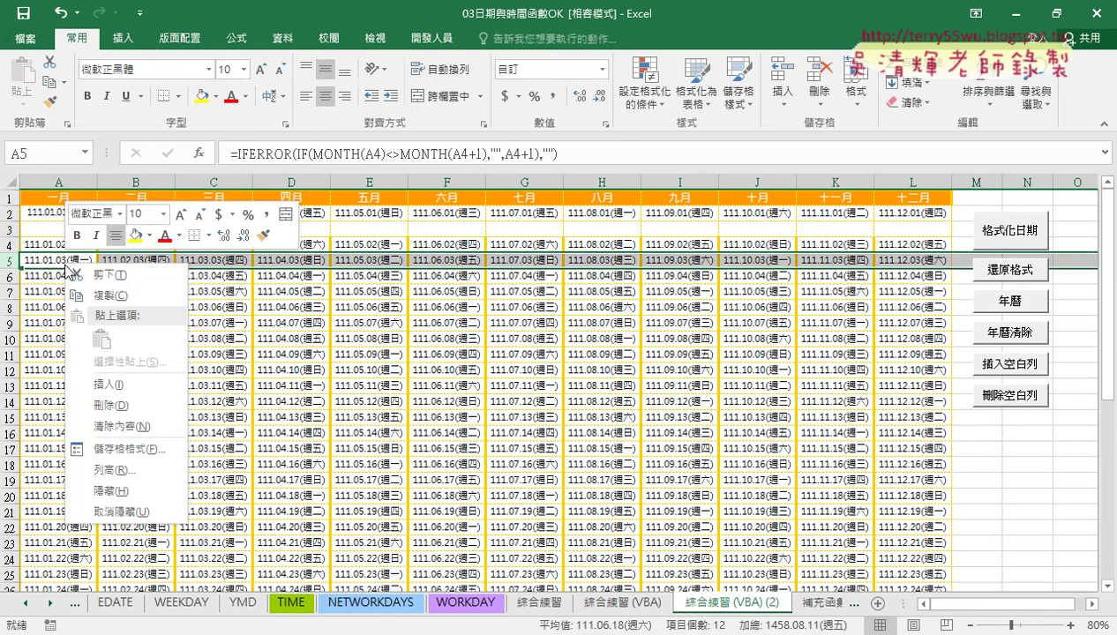
{"action": "left_click", "coordinate": [88, 381]}
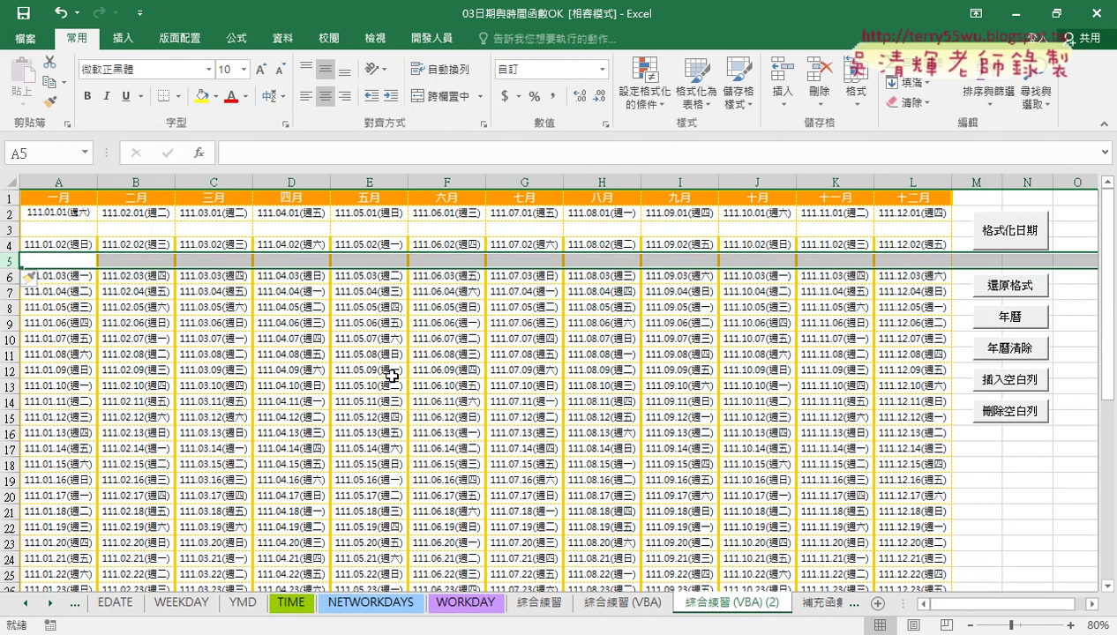
{"action": "left_click", "coordinate": [10, 290]}
{"action": "right_click", "coordinate": [79, 290]}
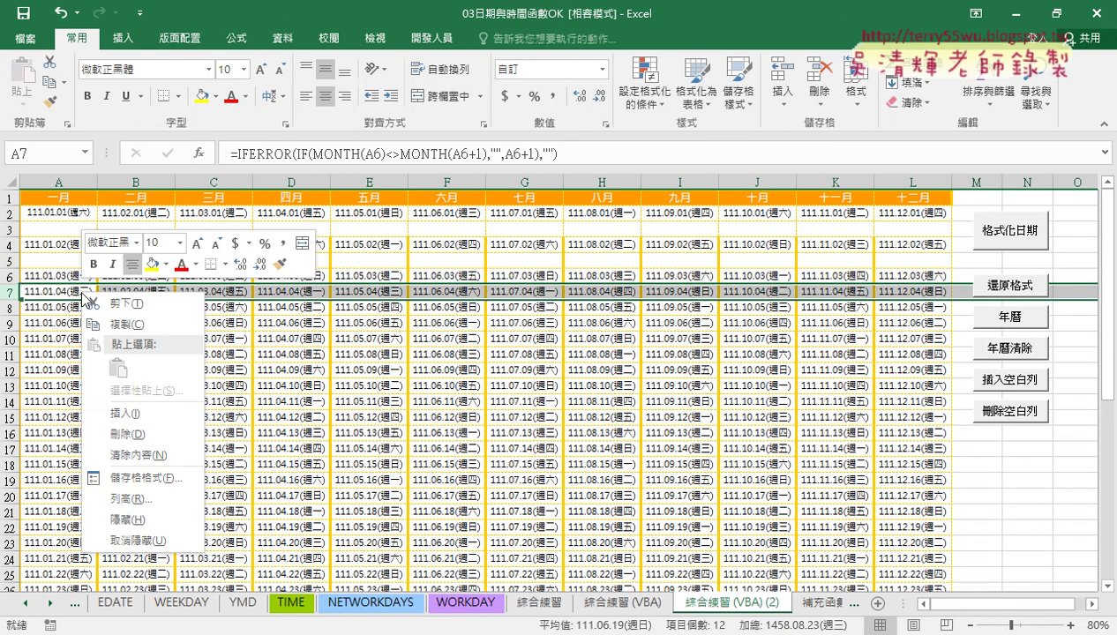
{"action": "left_click", "coordinate": [133, 411]}
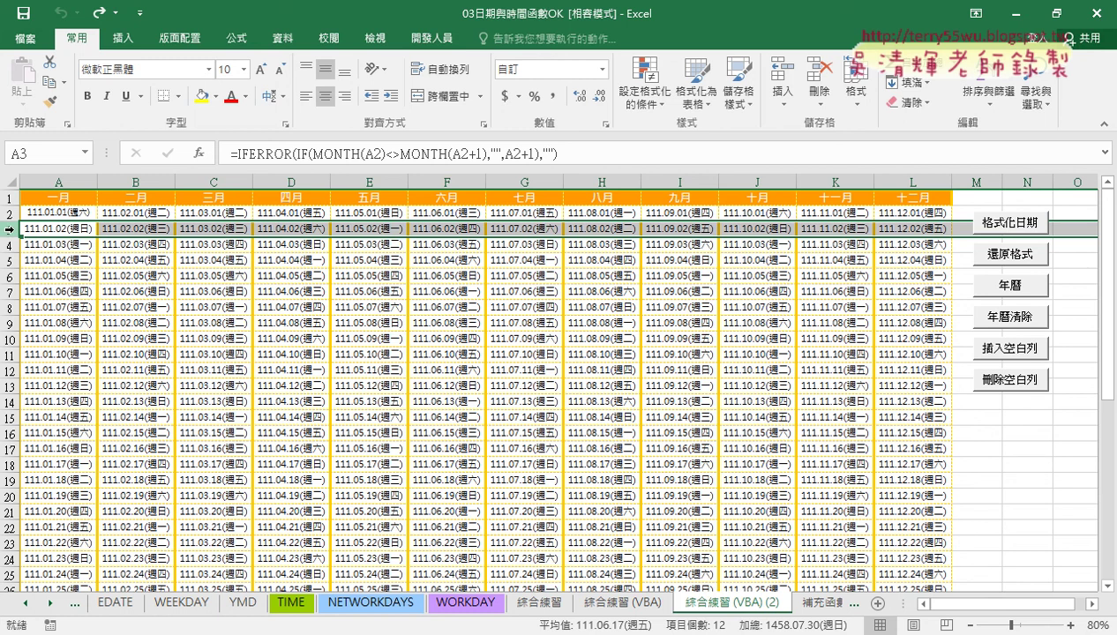
- Check the date formulas in rows 2–5 and insert a blank row at row 3
{"action": "left_click", "coordinate": [9, 212]}
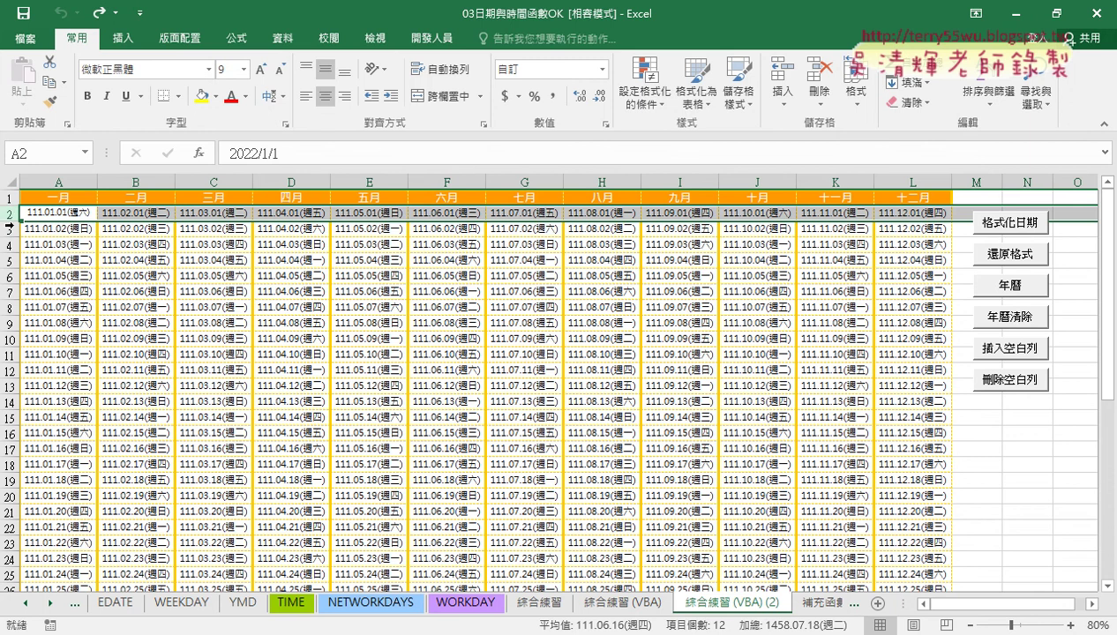
{"action": "left_click", "coordinate": [8, 228]}
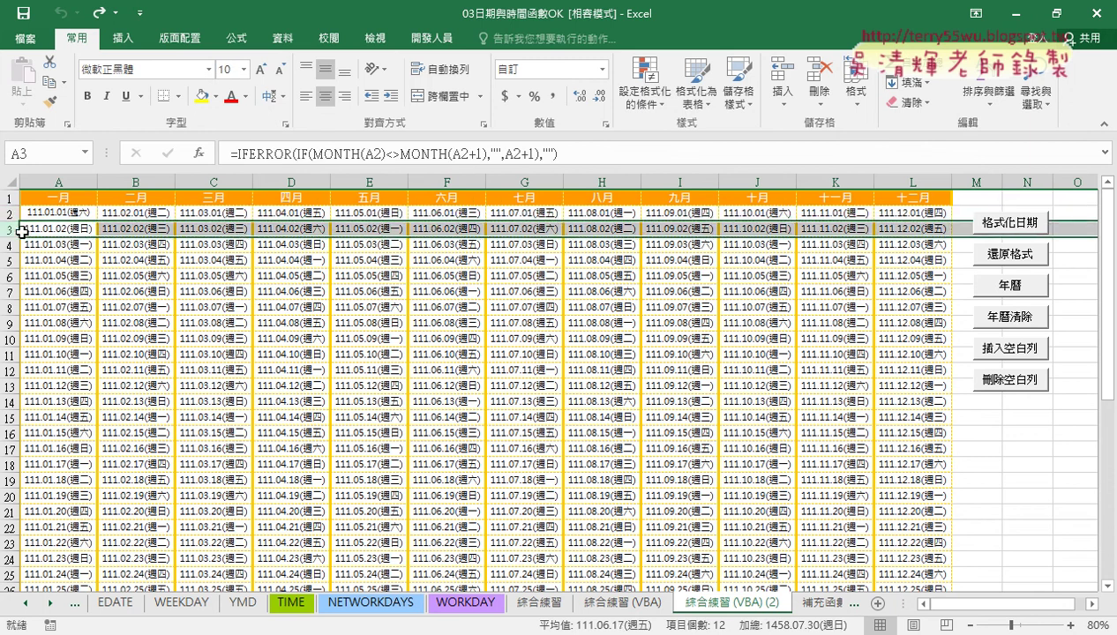
{"action": "right_click", "coordinate": [42, 226]}
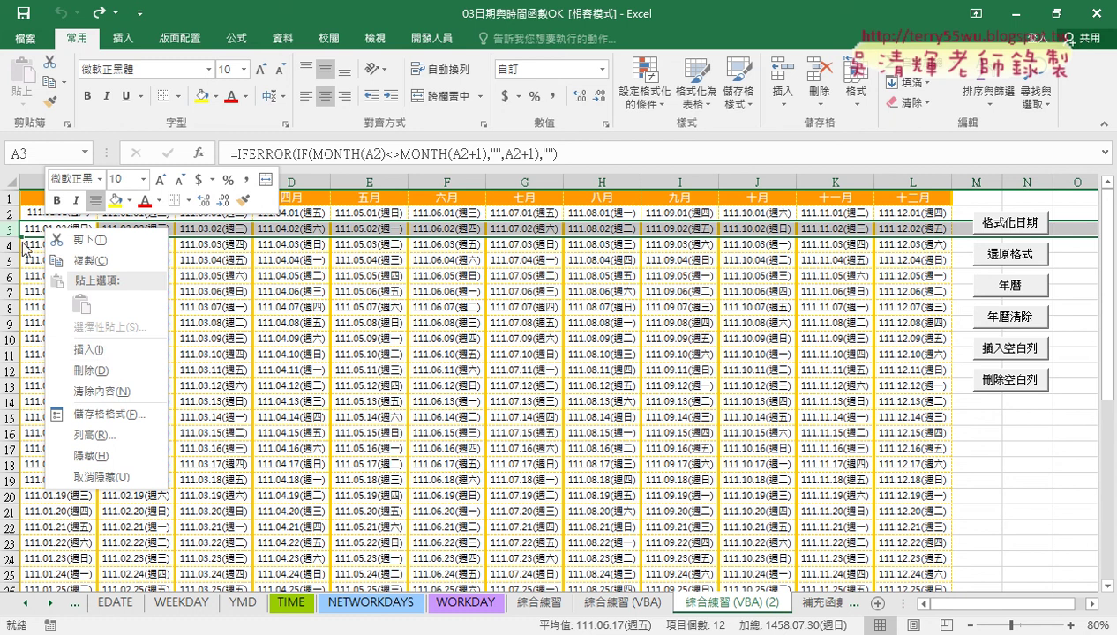
{"action": "left_click", "coordinate": [111, 352]}
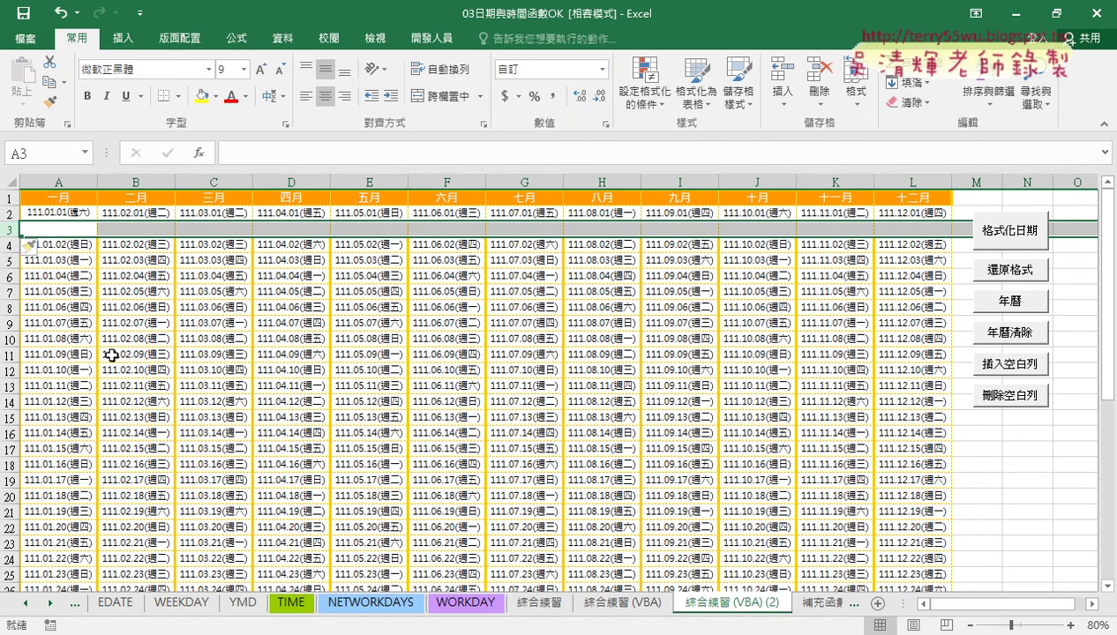
{"action": "left_click", "coordinate": [55, 245]}
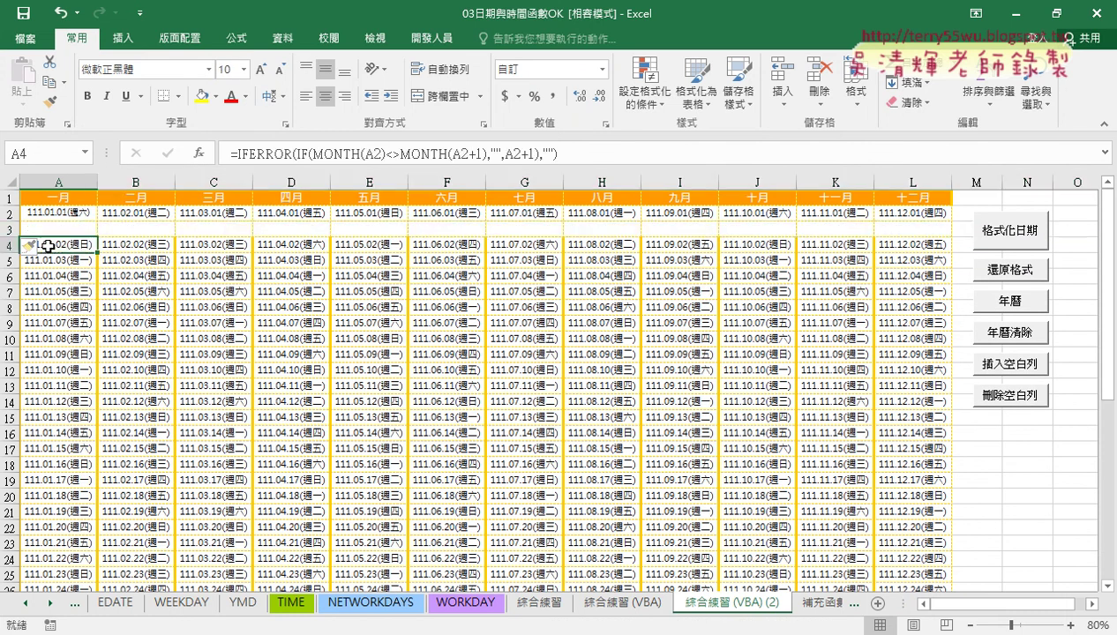
{"action": "left_click", "coordinate": [12, 228]}
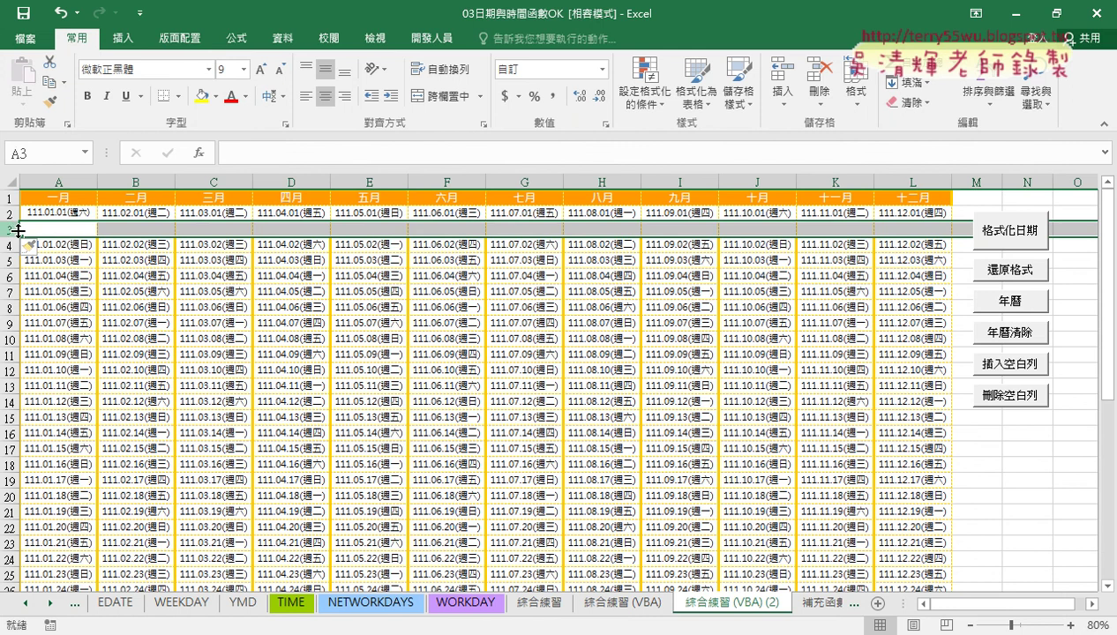
{"action": "left_click", "coordinate": [12, 244]}
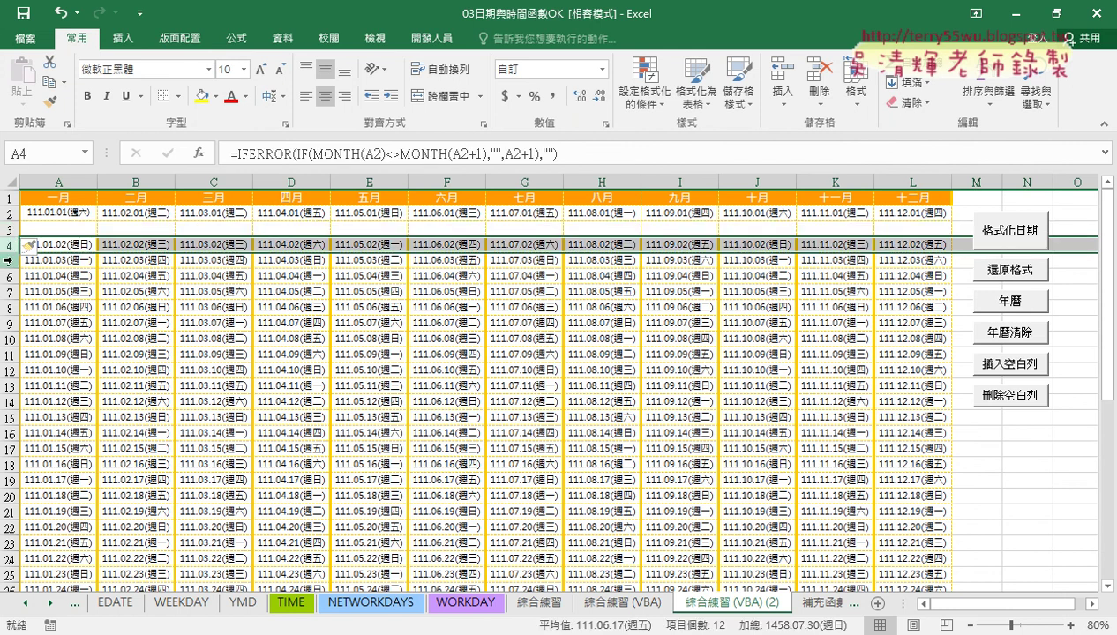
{"action": "left_click", "coordinate": [12, 260]}
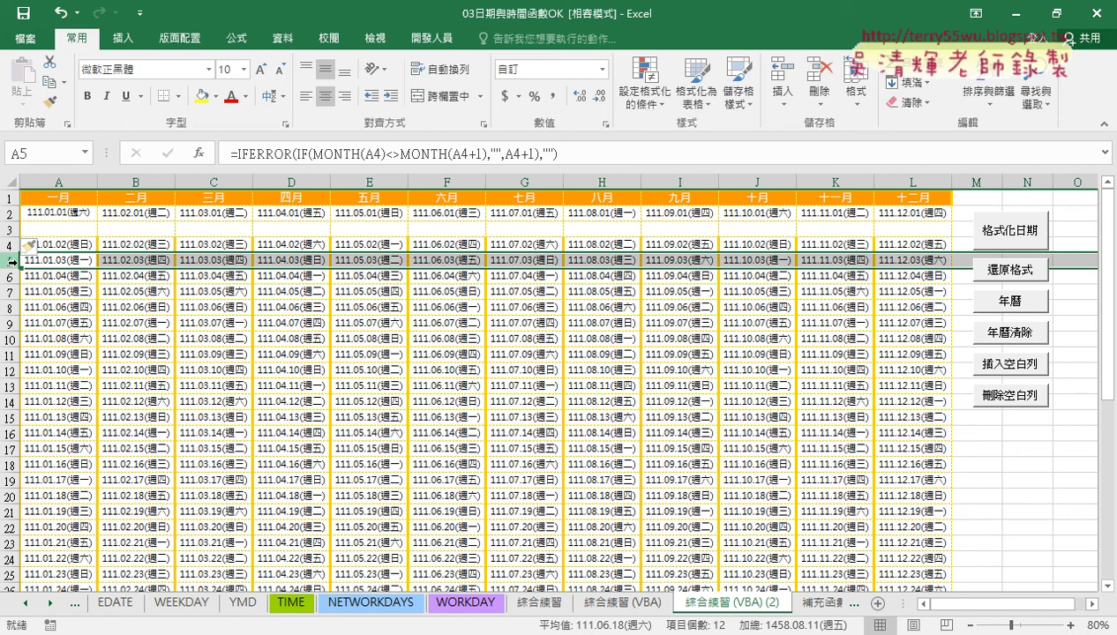
- Insert blank rows at rows 4 and 5
{"action": "left_click", "coordinate": [9, 245]}
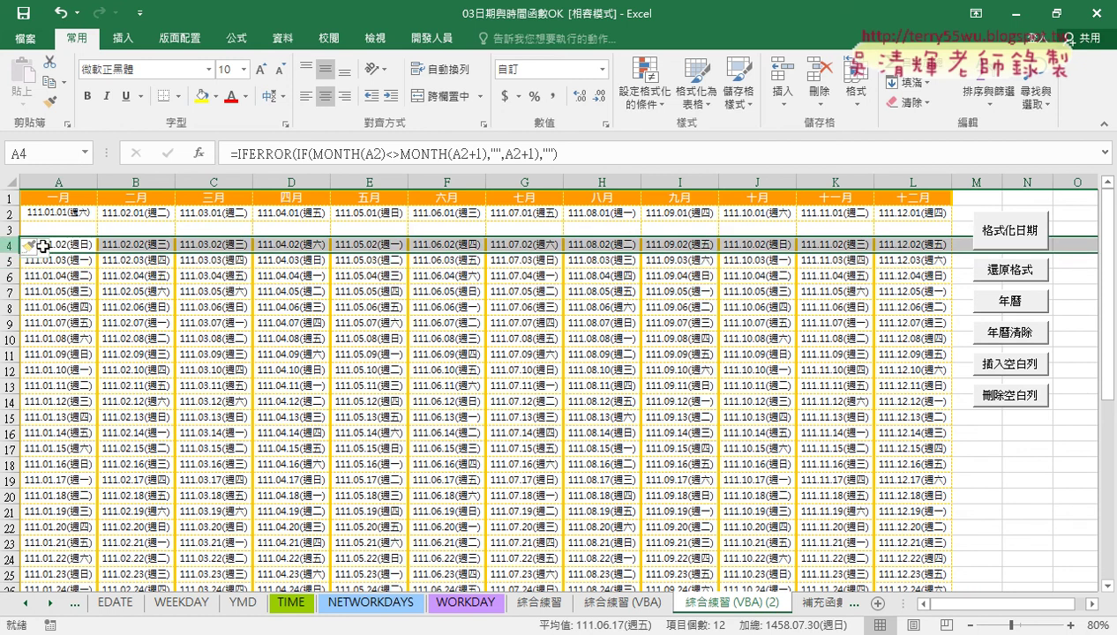
{"action": "right_click", "coordinate": [119, 247]}
{"action": "left_click", "coordinate": [168, 371]}
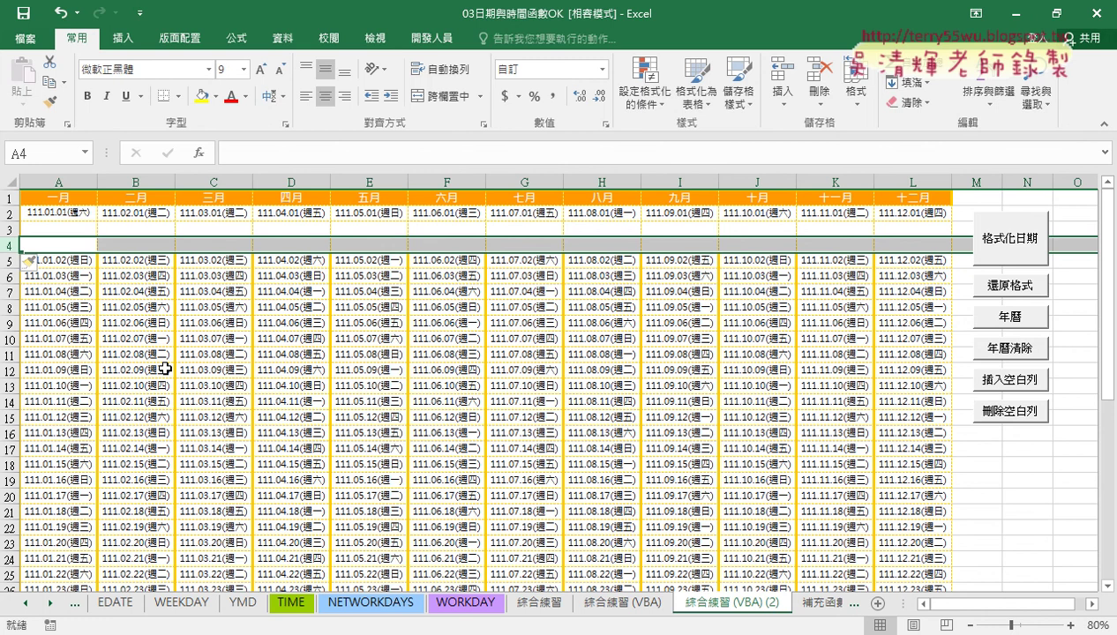
{"action": "left_click", "coordinate": [9, 261]}
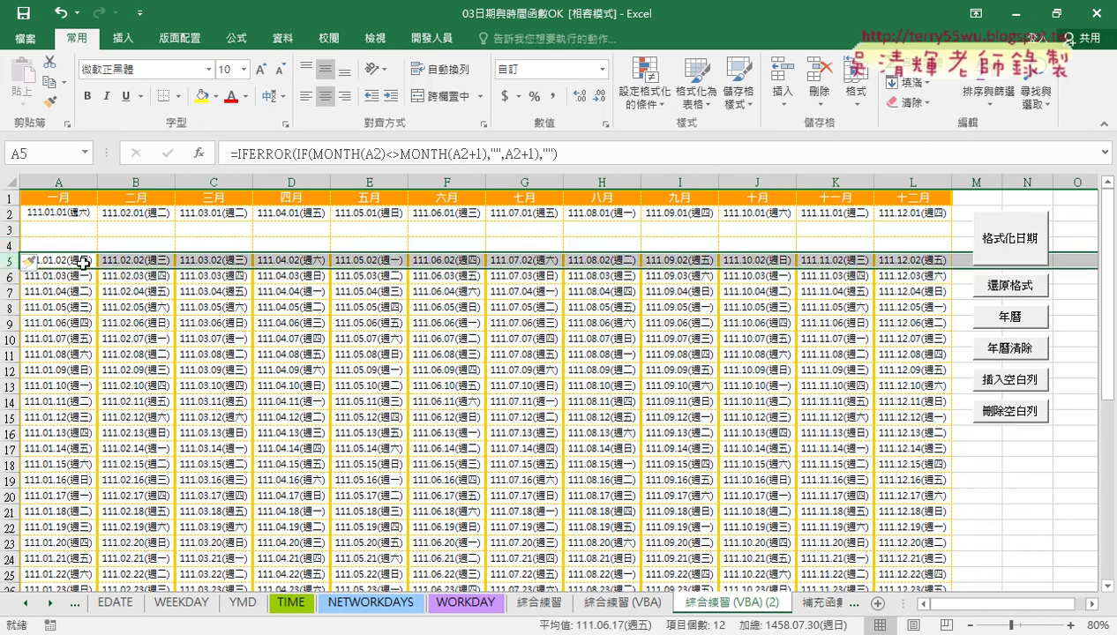
{"action": "right_click", "coordinate": [83, 262]}
{"action": "left_click", "coordinate": [155, 383]}
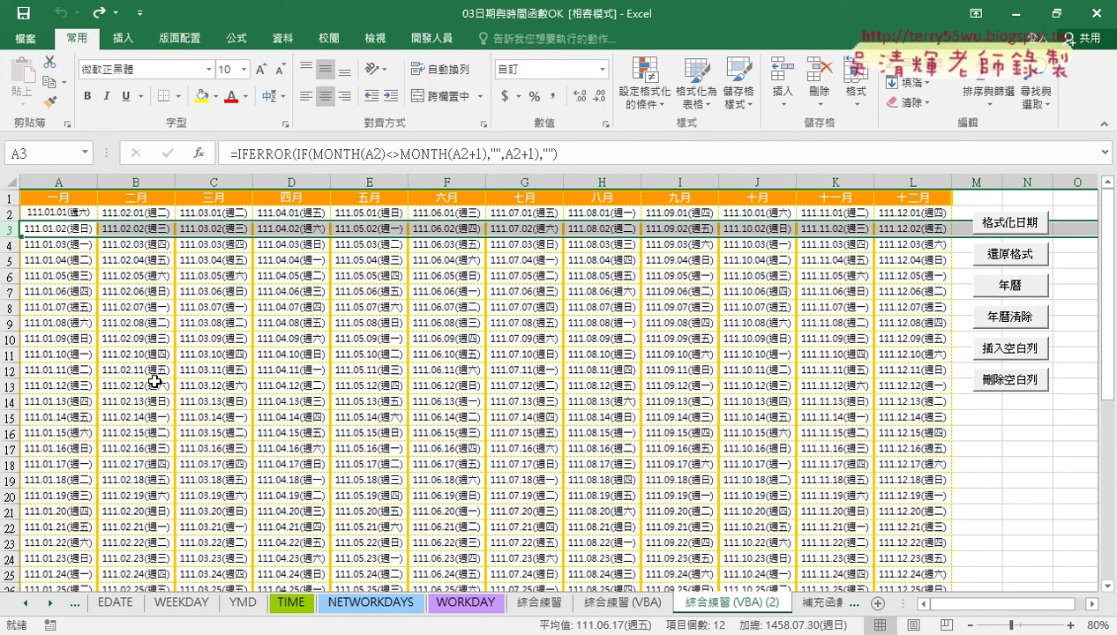
{"action": "scroll", "coordinate": [159, 414], "scroll_direction": "down", "scroll_amount": 1}
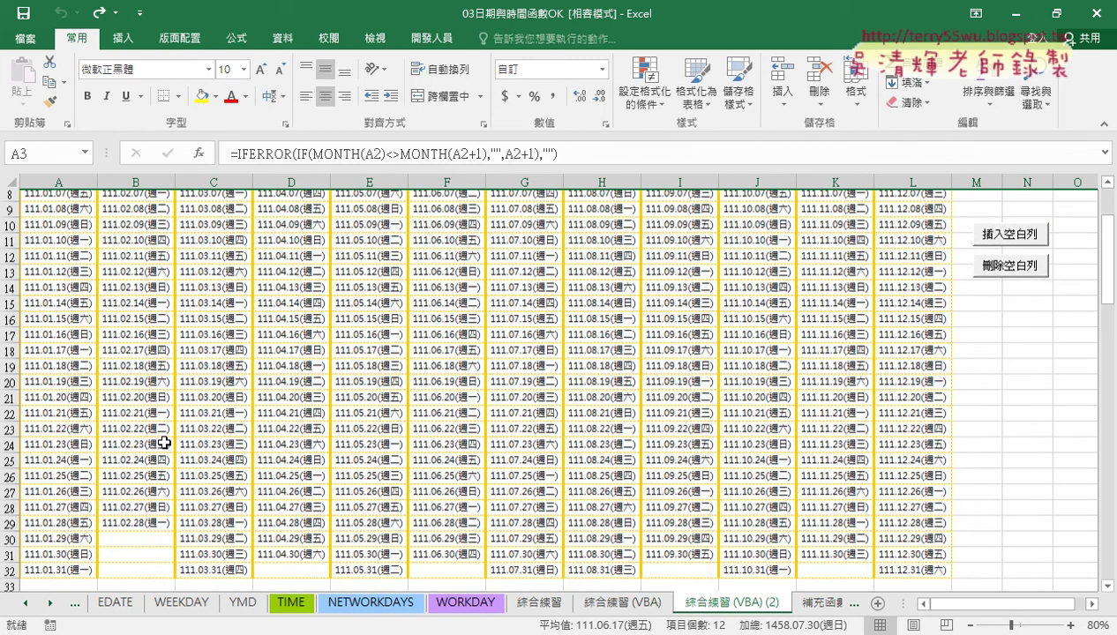
{"action": "scroll", "coordinate": [163, 443], "scroll_direction": "up", "scroll_amount": 1}
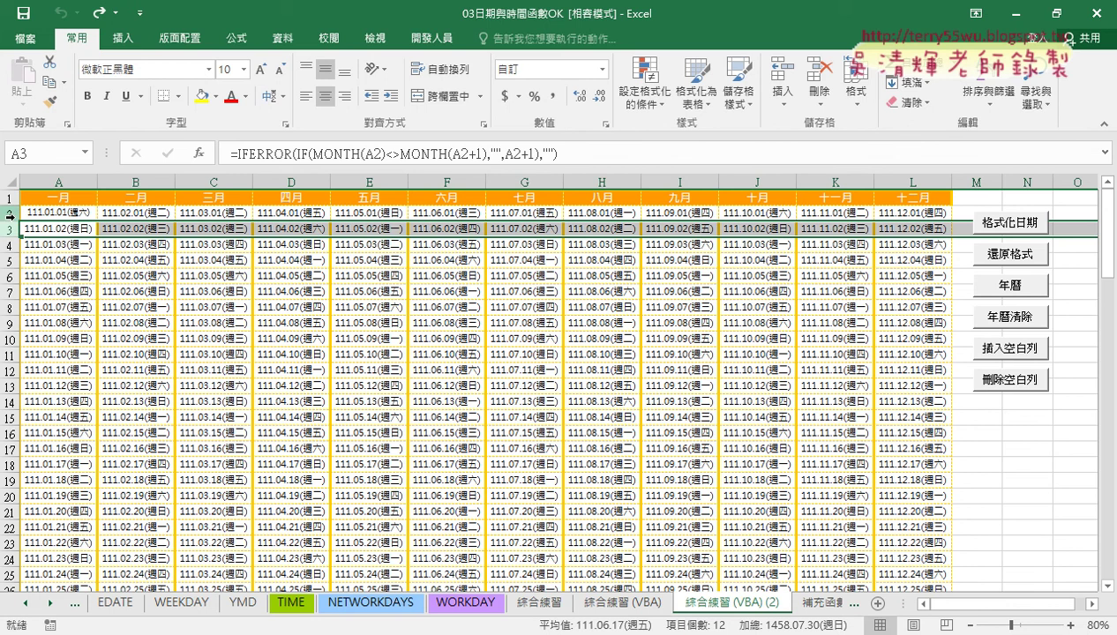
{"action": "scroll", "coordinate": [90, 461], "scroll_direction": "down", "scroll_amount": 3}
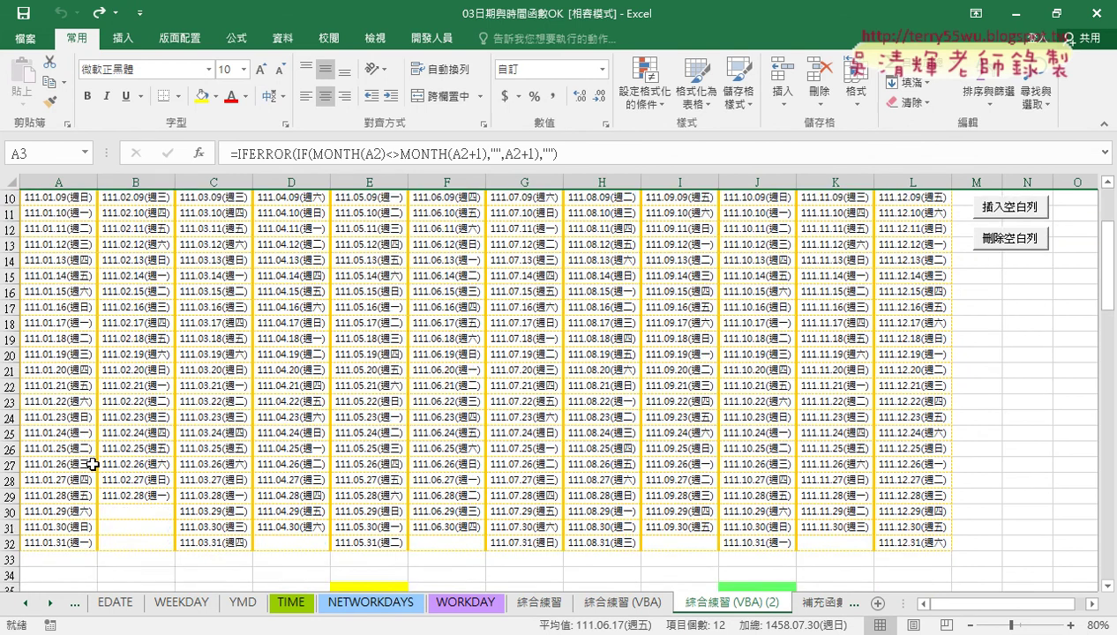
{"action": "scroll", "coordinate": [90, 461], "scroll_direction": "down", "scroll_amount": 2}
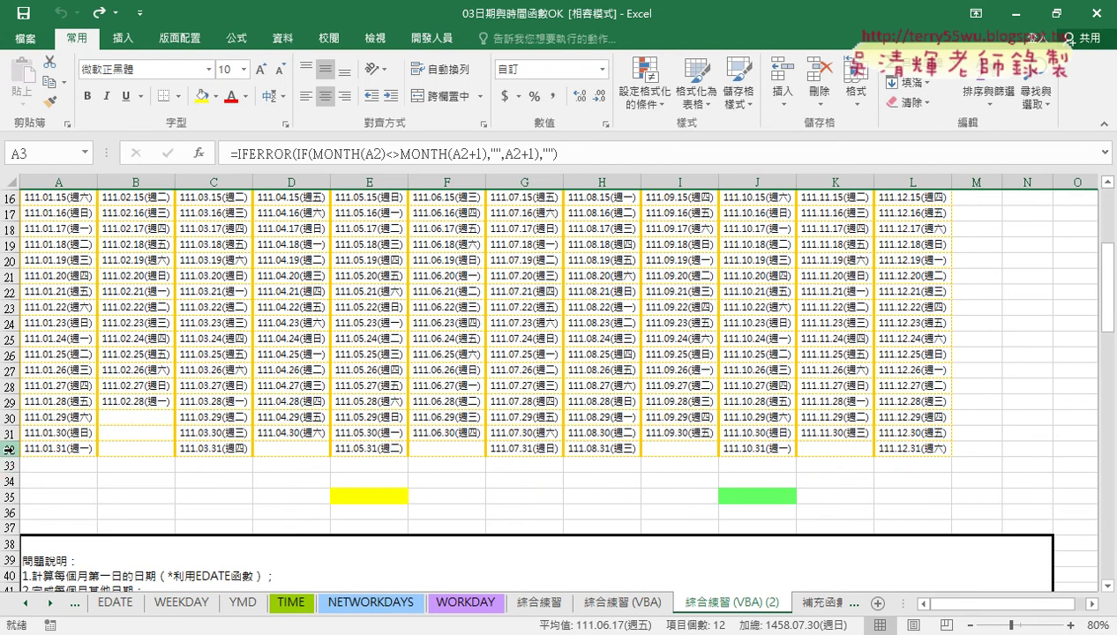
{"action": "left_click", "coordinate": [11, 449]}
{"action": "left_click", "coordinate": [10, 464]}
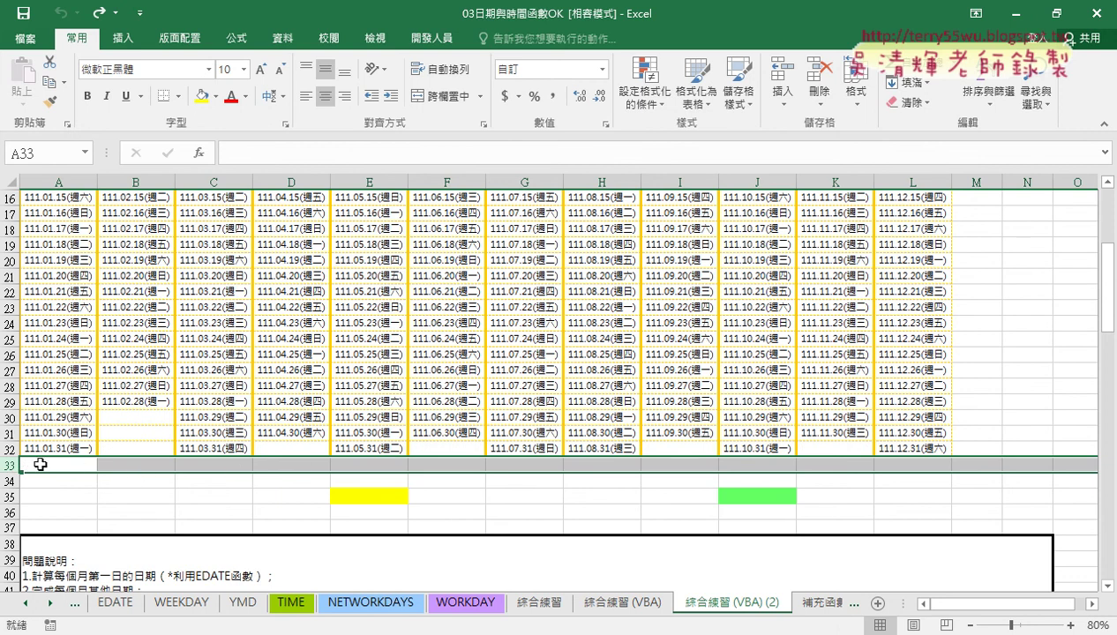
{"action": "right_click", "coordinate": [39, 464]}
{"action": "left_click", "coordinate": [86, 322]}
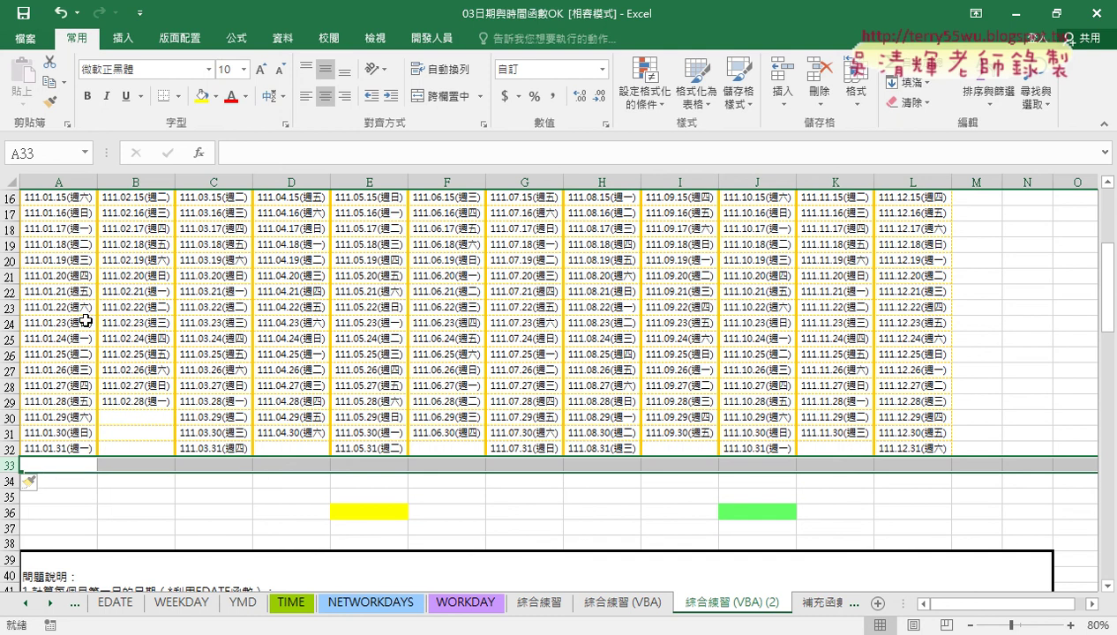
{"action": "left_click", "coordinate": [13, 448]}
{"action": "right_click", "coordinate": [50, 454]}
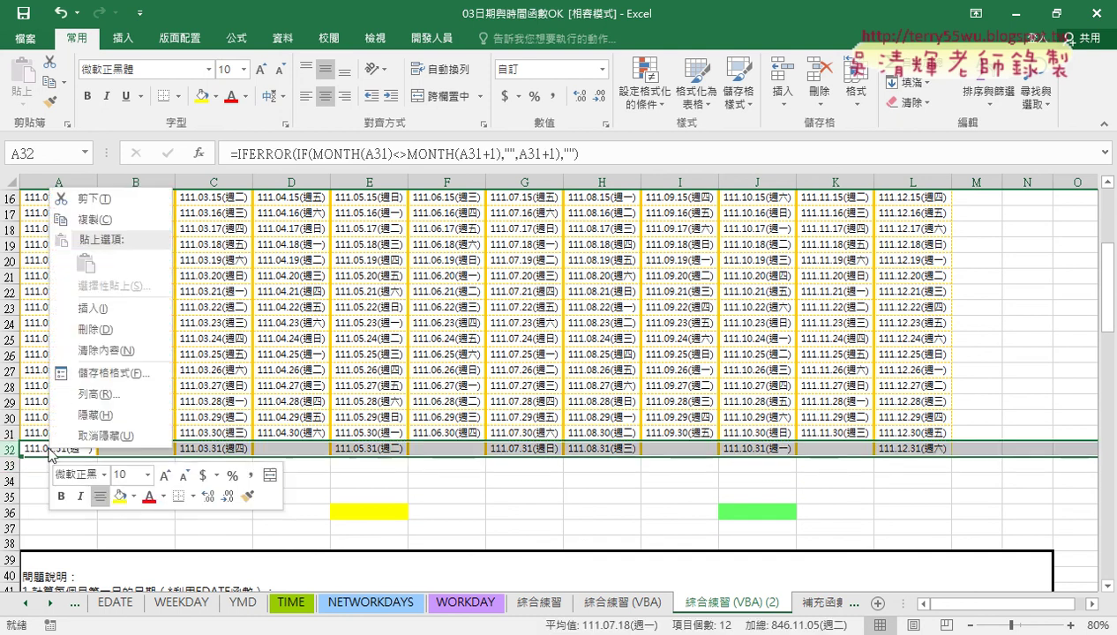
{"action": "left_click", "coordinate": [92, 307]}
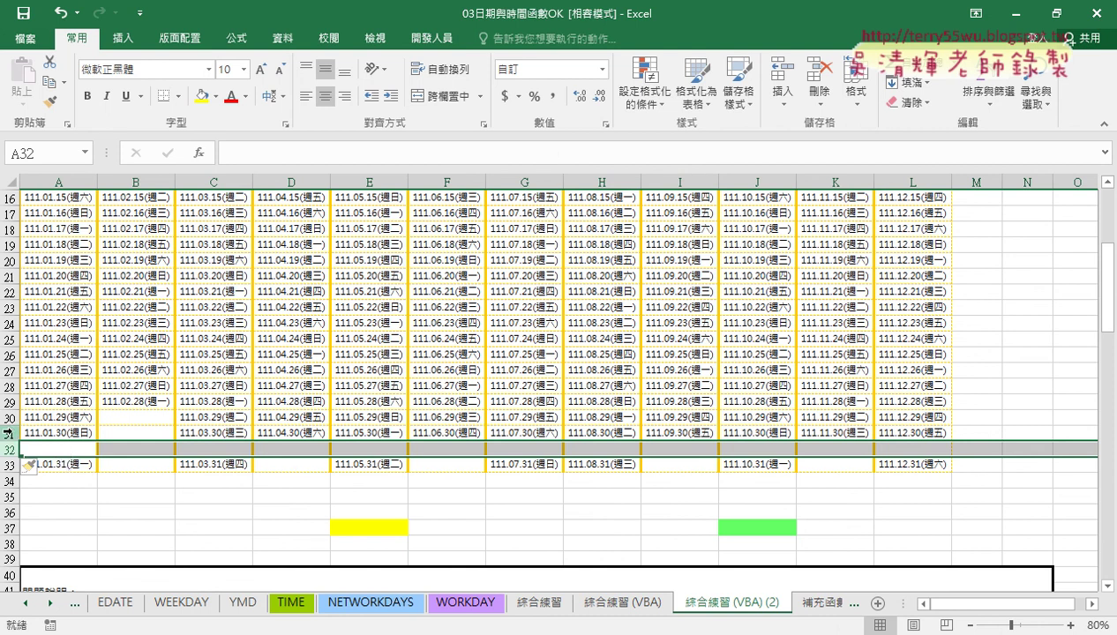
{"action": "left_click", "coordinate": [11, 433]}
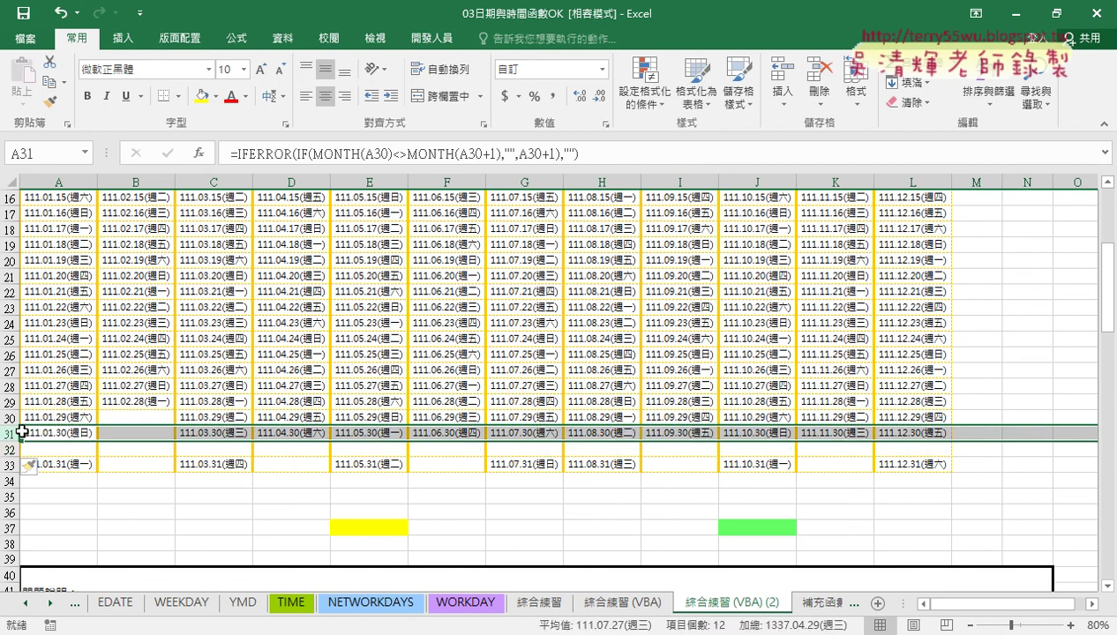
{"action": "right_click", "coordinate": [58, 429]}
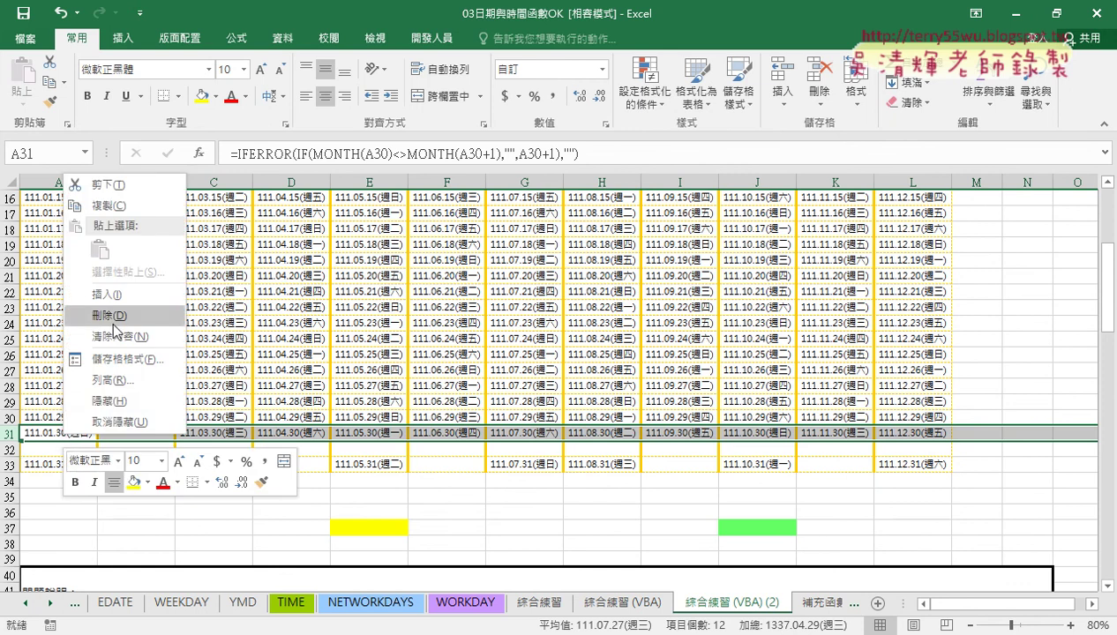
{"action": "left_click", "coordinate": [115, 292]}
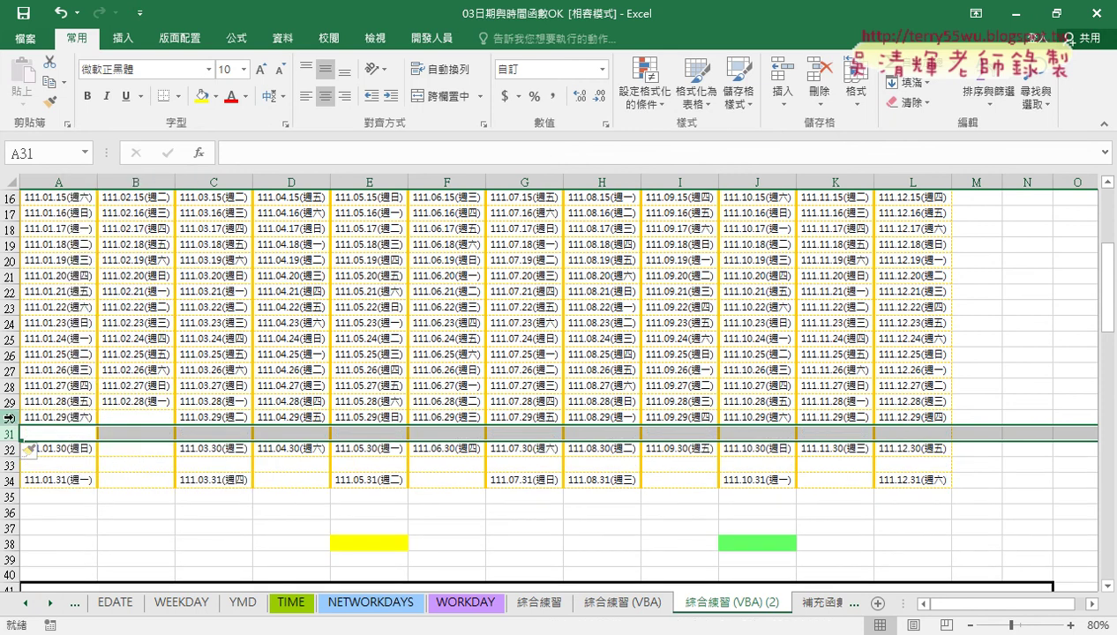
{"action": "left_click", "coordinate": [10, 410]}
{"action": "key", "text": "F4"}
{"action": "right_click", "coordinate": [56, 417]}
{"action": "left_click", "coordinate": [106, 275]}
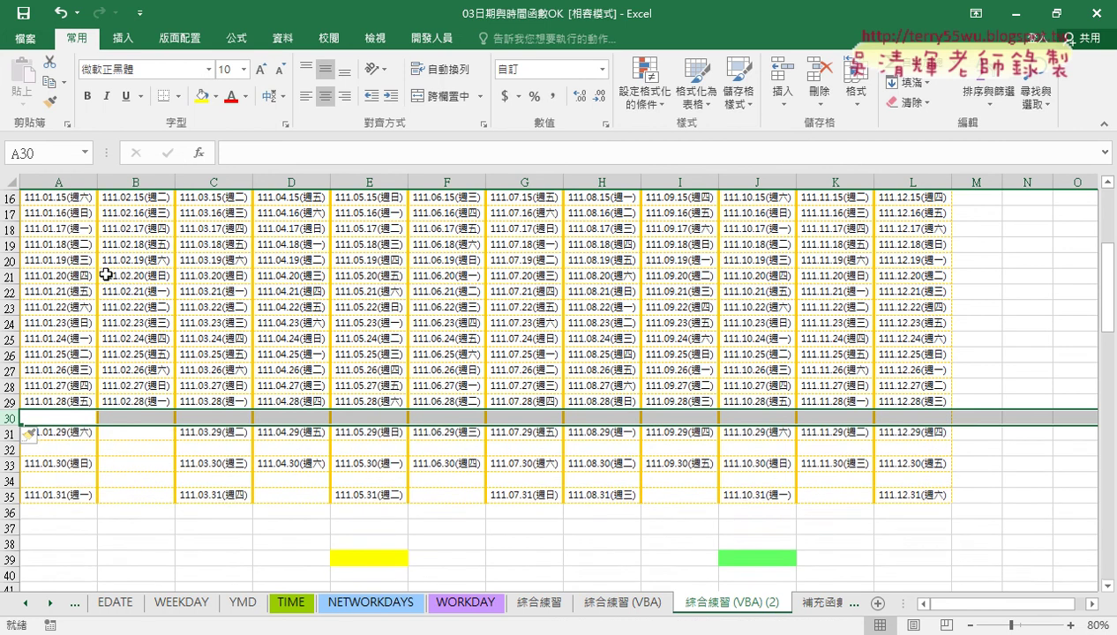
{"action": "key", "text": "F4"}
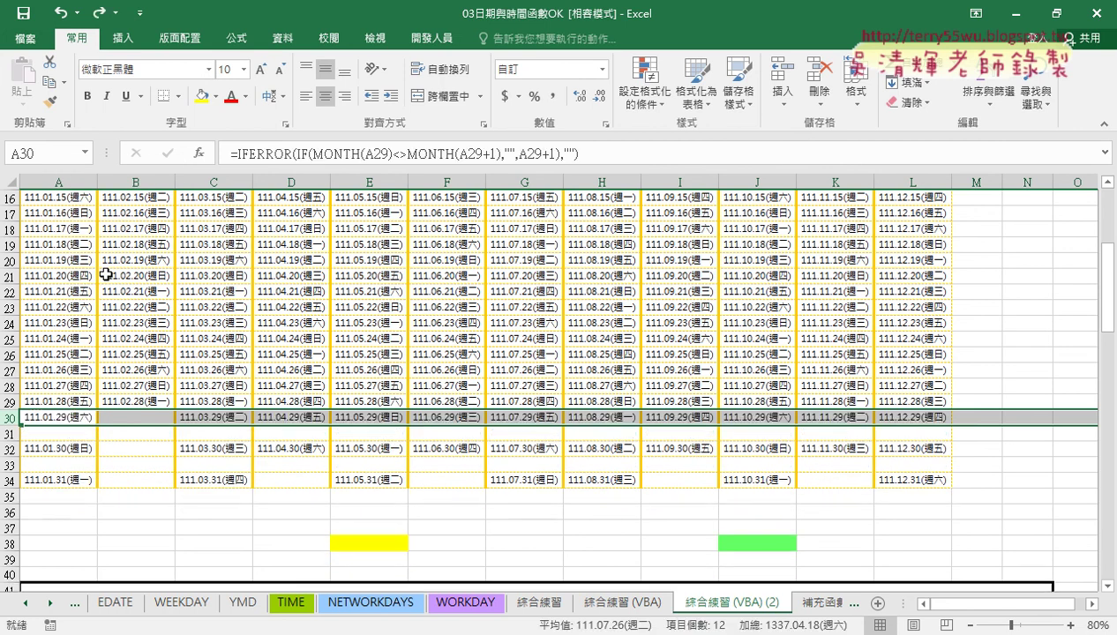
{"action": "key", "text": "Down"}
{"action": "key", "text": "F4"}
{"action": "key", "text": "Down"}
{"action": "key", "text": "F4"}
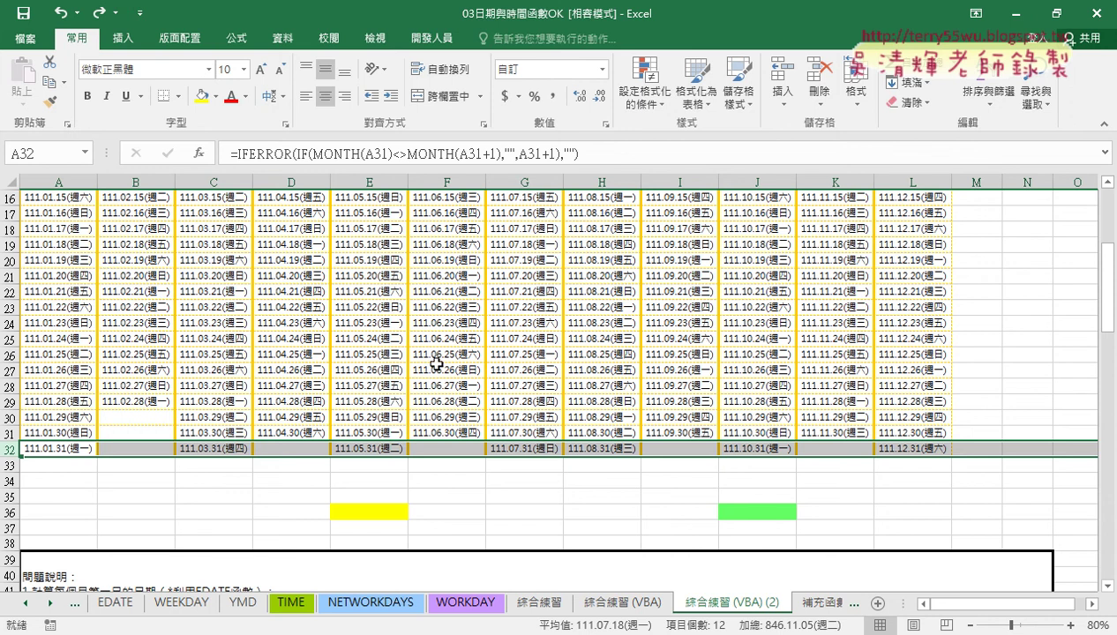
{"action": "scroll", "coordinate": [609, 437], "scroll_direction": "up", "scroll_amount": 5}
- Run 插入空白列 to insert a blank row between every date row
{"action": "left_click", "coordinate": [1003, 349]}
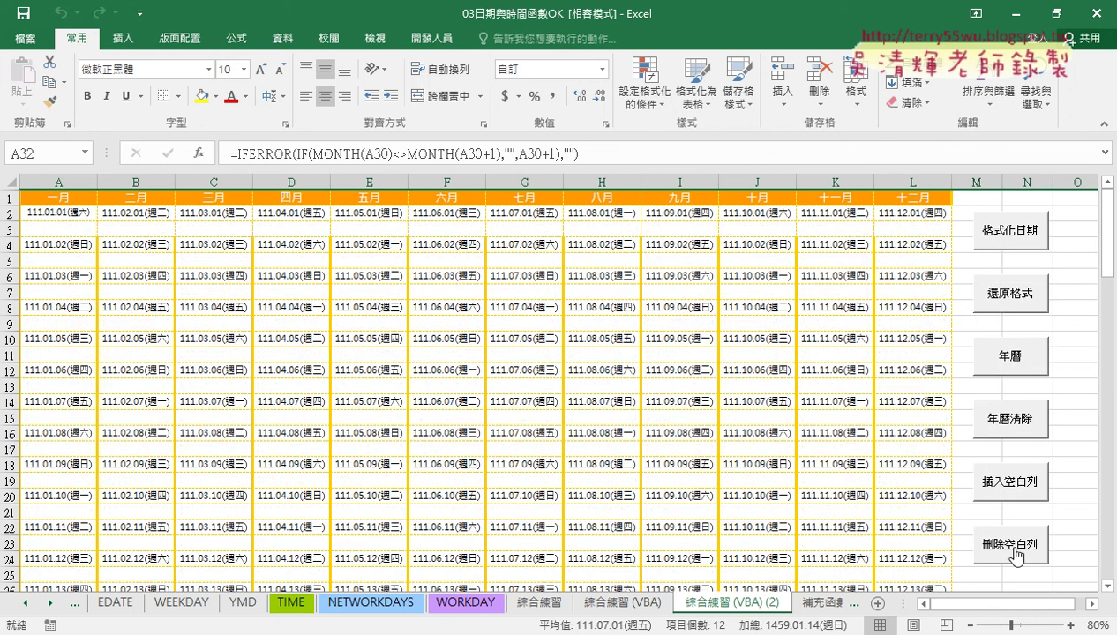
{"action": "scroll", "coordinate": [711, 560], "scroll_direction": "down", "scroll_amount": 9}
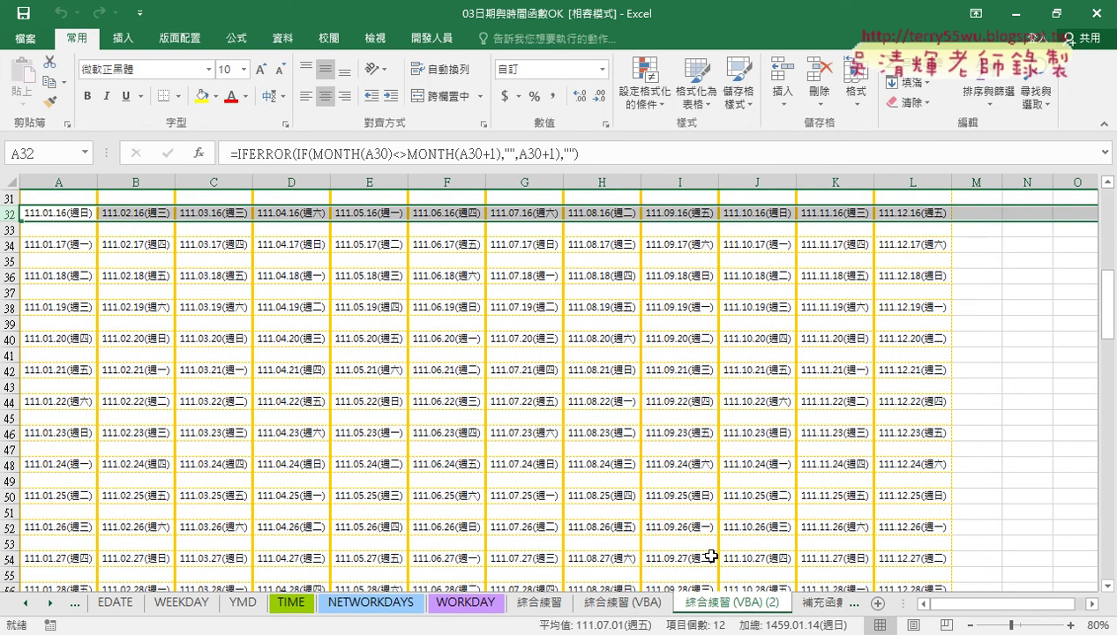
{"action": "scroll", "coordinate": [712, 555], "scroll_direction": "down", "scroll_amount": 6}
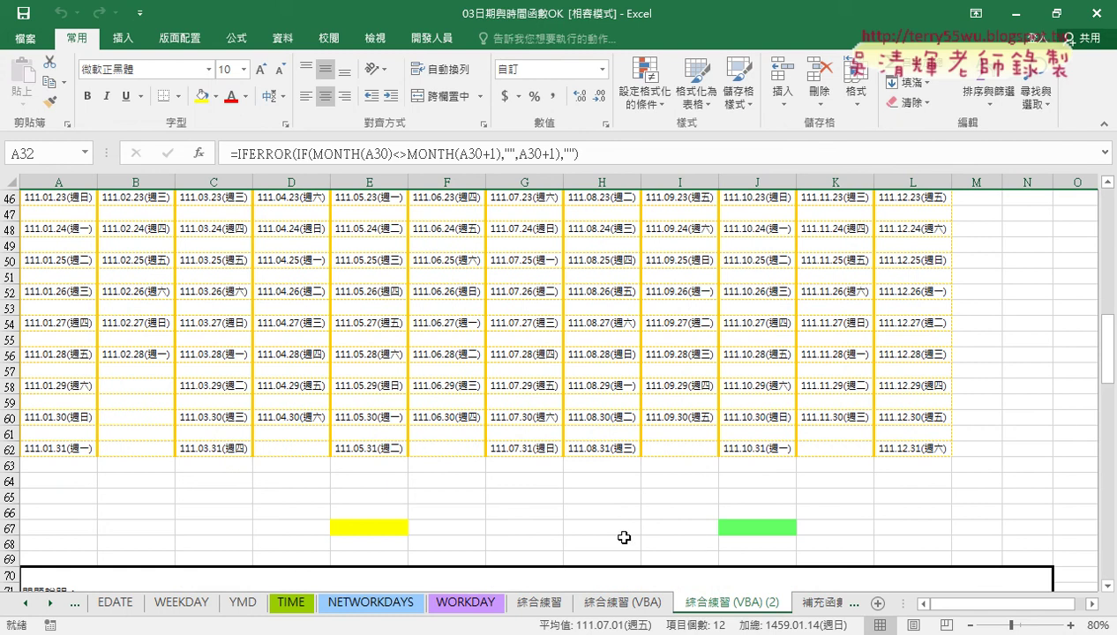
- Check rows 57–63 to confirm blank rows alternate with dates through the end
{"action": "left_click", "coordinate": [12, 434]}
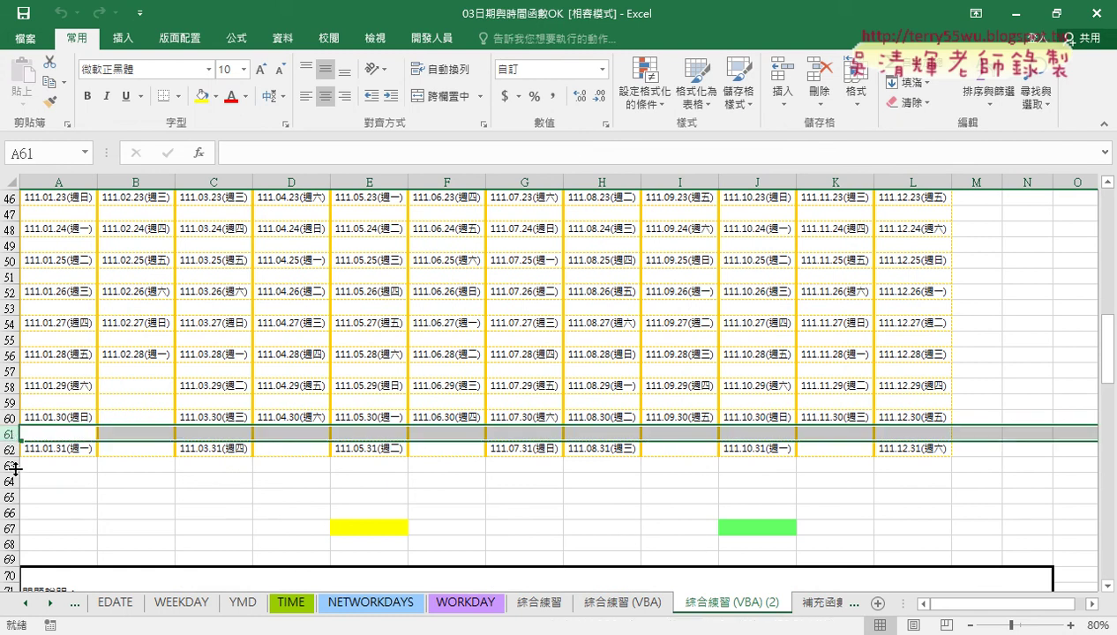
{"action": "left_click", "coordinate": [13, 465]}
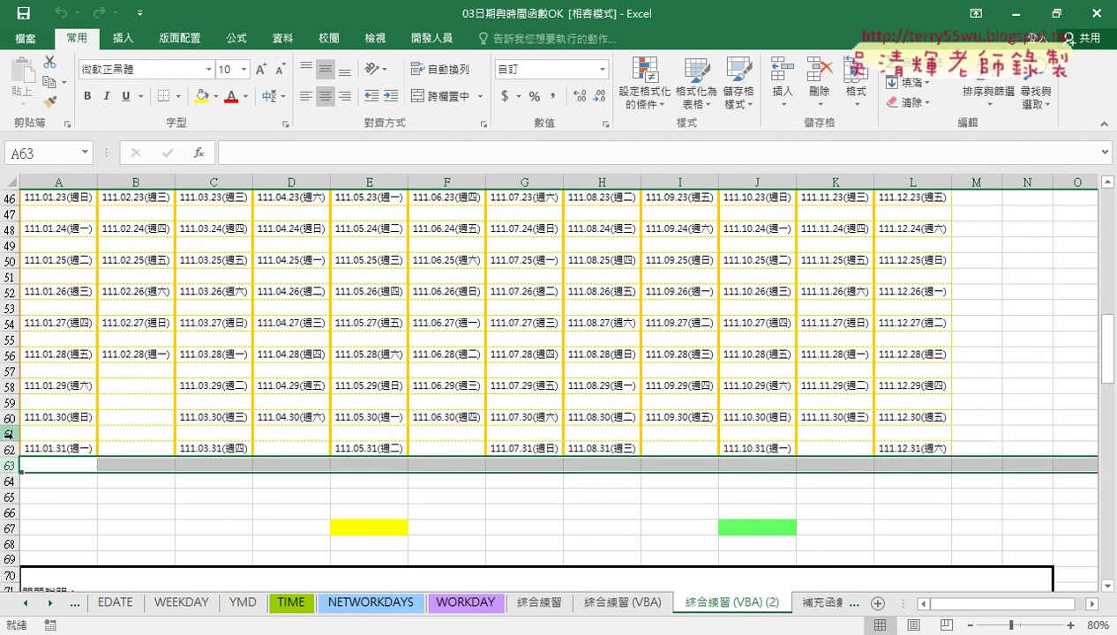
{"action": "left_click", "coordinate": [12, 434]}
{"action": "left_click", "coordinate": [12, 399]}
{"action": "left_click", "coordinate": [13, 386]}
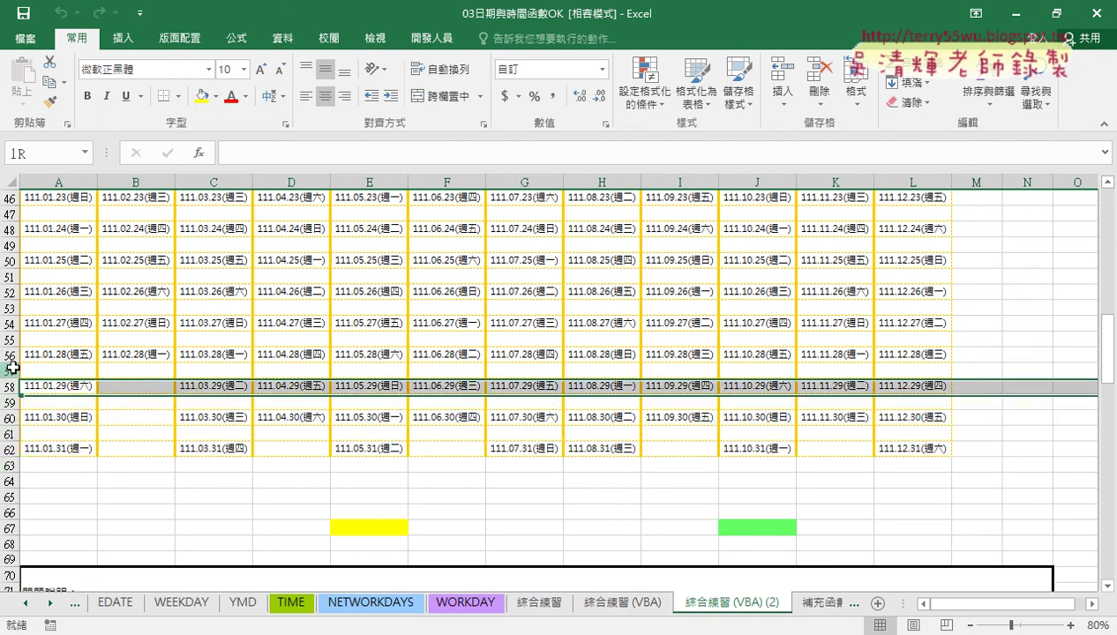
{"action": "left_click", "coordinate": [13, 368]}
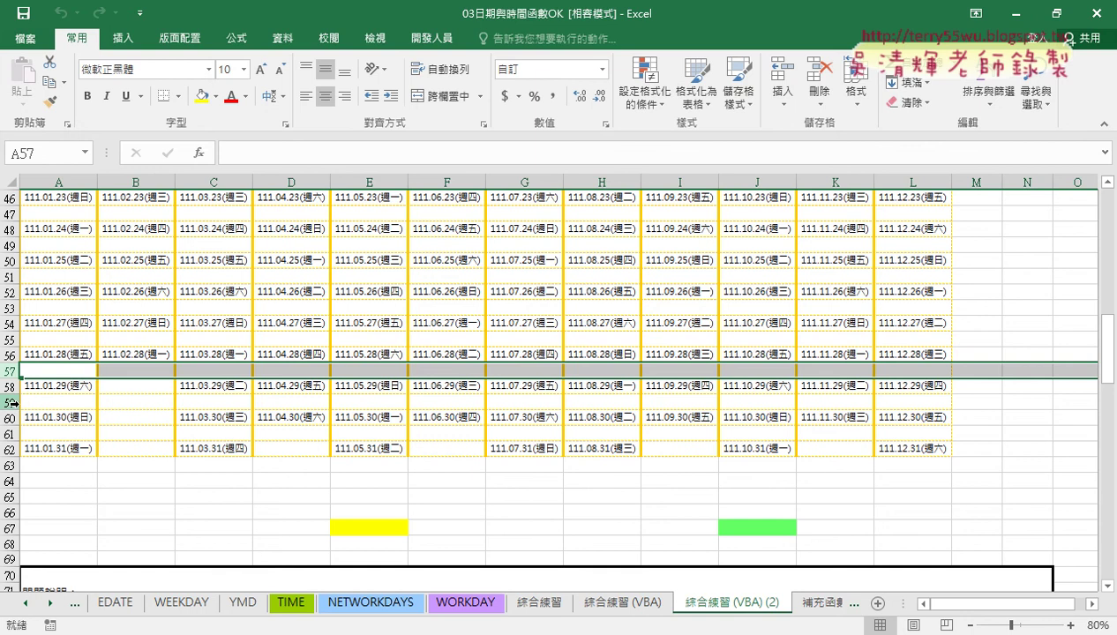
{"action": "left_click", "coordinate": [14, 402]}
{"action": "scroll", "coordinate": [97, 423], "scroll_direction": "up", "scroll_amount": 3}
{"action": "scroll", "coordinate": [97, 426], "scroll_direction": "up", "scroll_amount": 3}
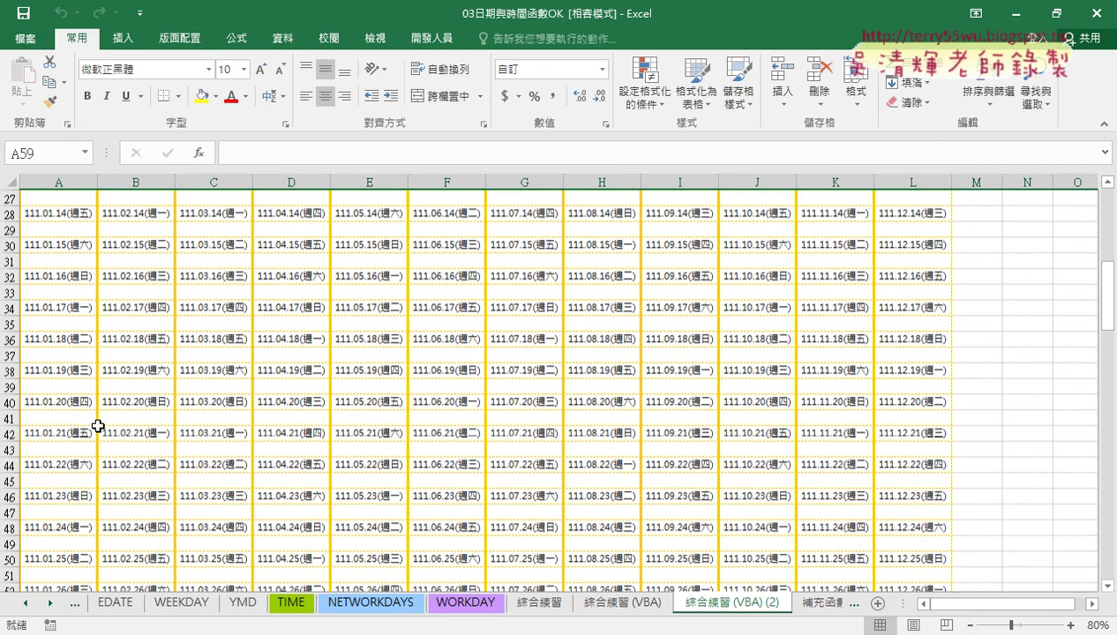
{"action": "scroll", "coordinate": [97, 426], "scroll_direction": "up", "scroll_amount": 8}
- Remove blank rows with 刪除空白列, then run 格式化日期 for green Saturdays and yellow Sundays
{"action": "left_click", "coordinate": [1010, 500]}
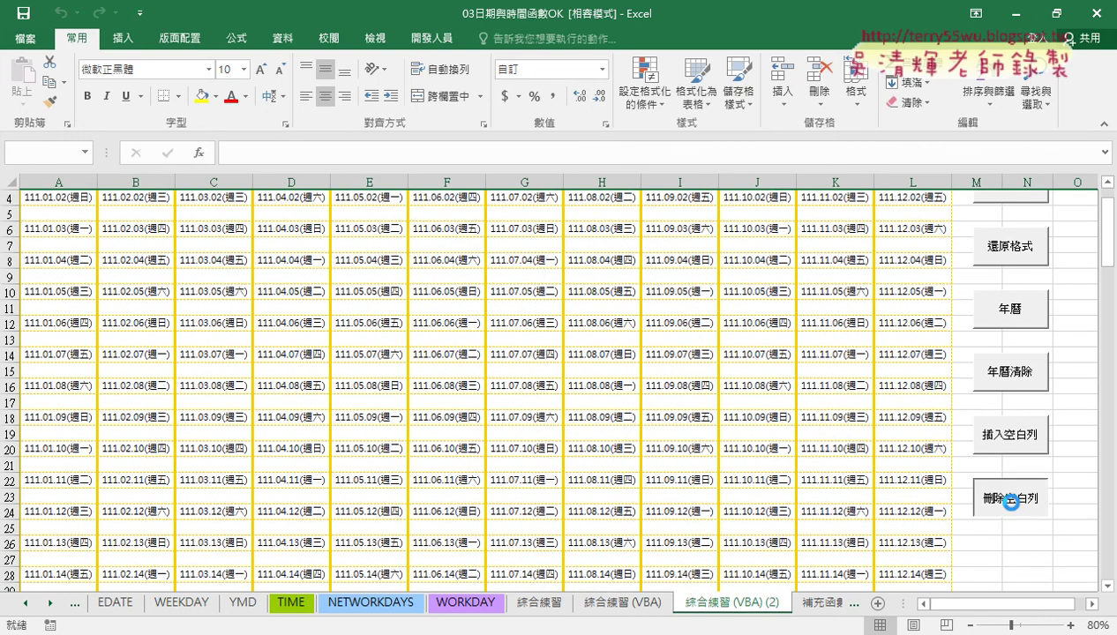
{"action": "scroll", "coordinate": [1009, 500], "scroll_direction": "up", "scroll_amount": 1}
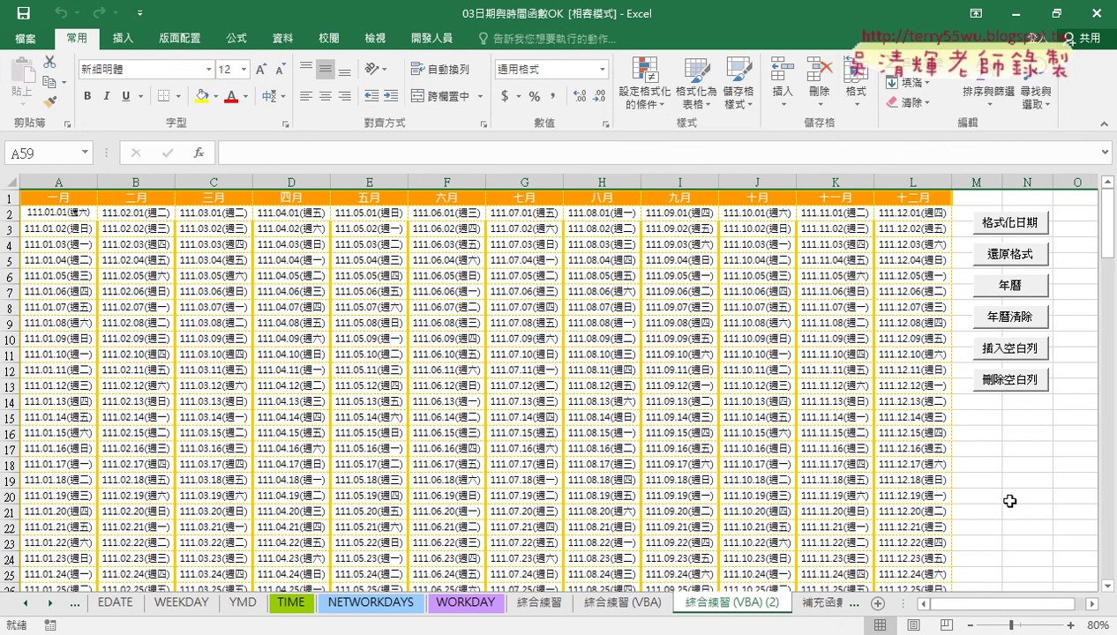
{"action": "left_click", "coordinate": [1016, 227]}
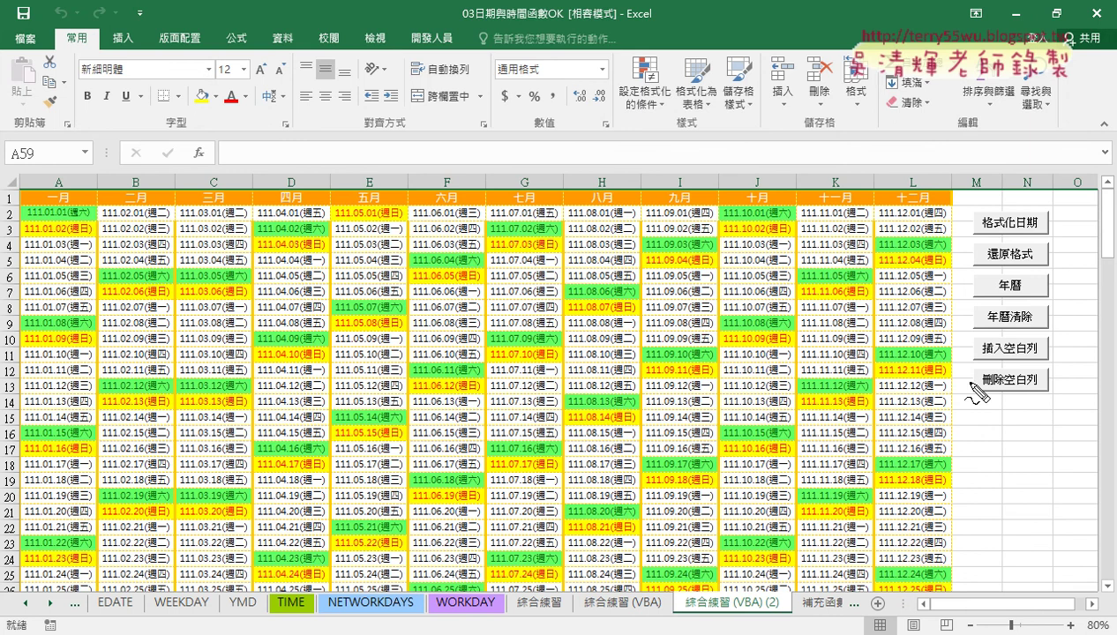
{"action": "left_click_drag", "start_coordinate": [976, 390], "coordinate": [1053, 399]}
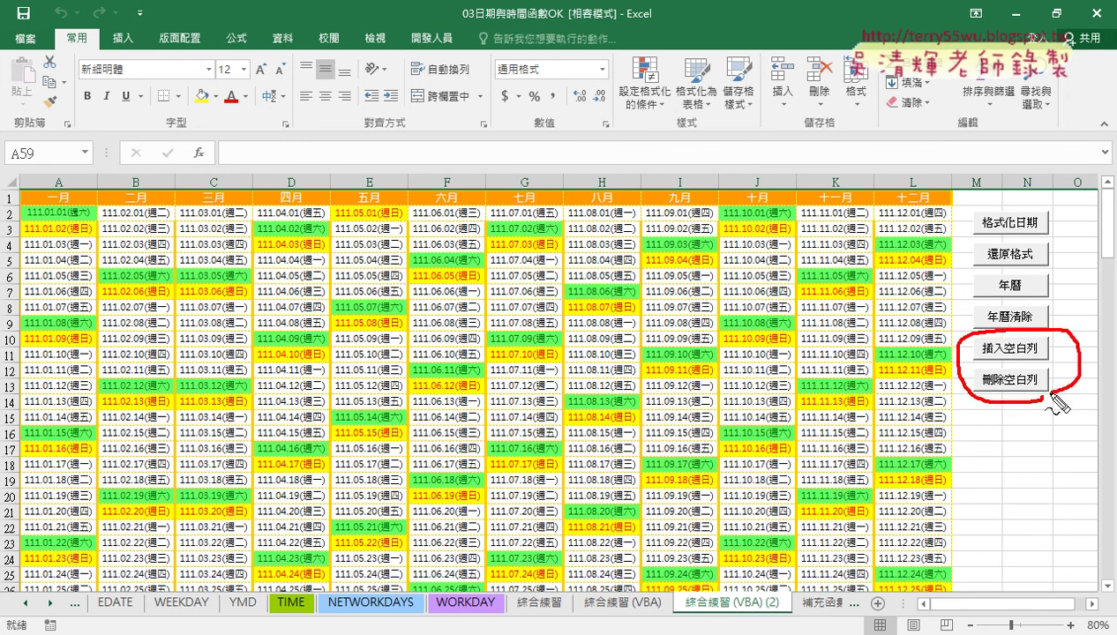
{"action": "left_click_drag", "start_coordinate": [852, 395], "coordinate": [949, 399]}
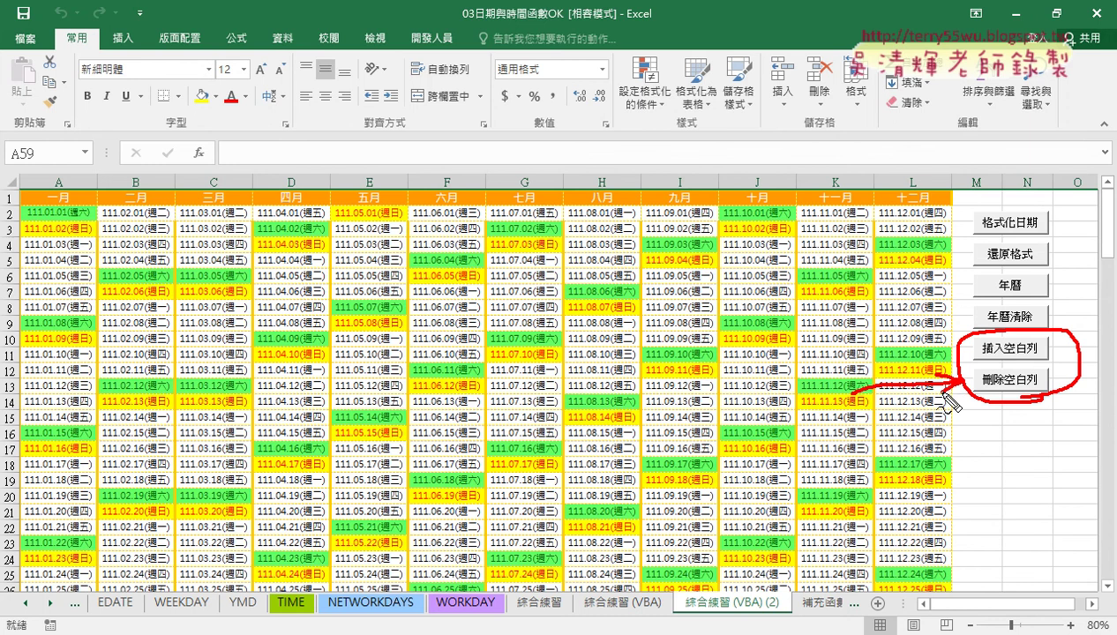